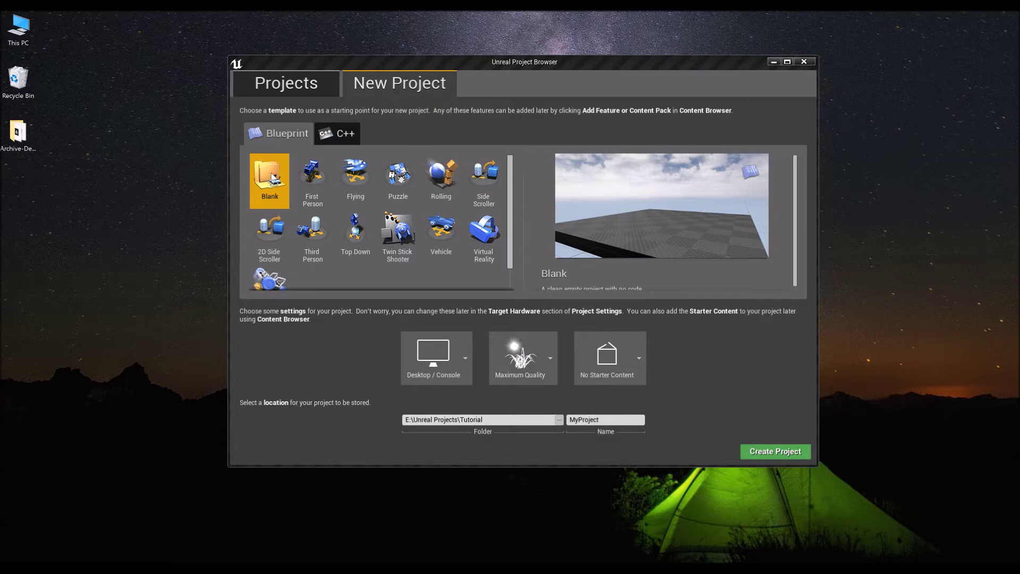
Show the C++ project templates on the Project Browser's New Project page
{"action": "left_click", "coordinate": [342, 132]}
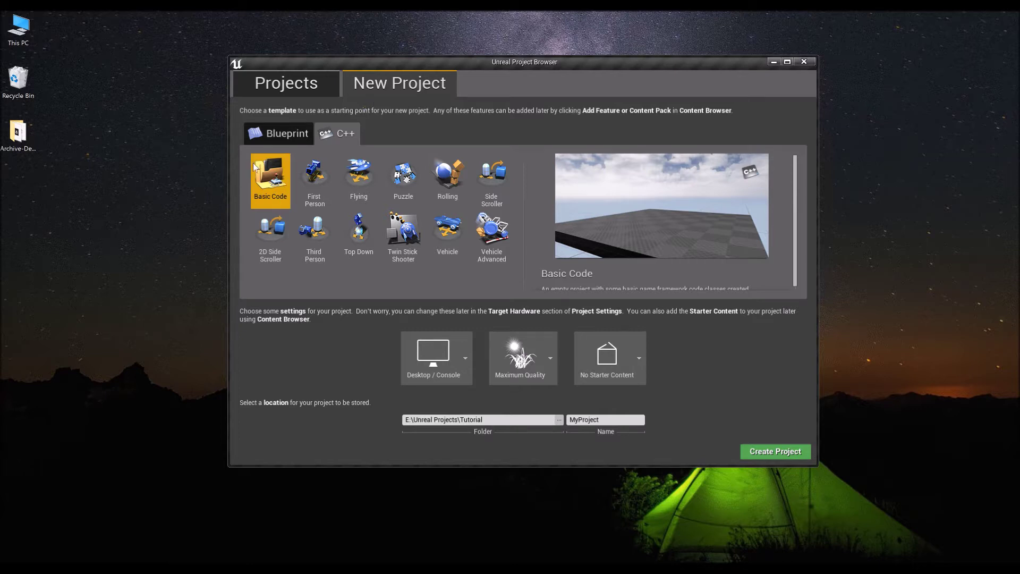
{"action": "left_click", "coordinate": [282, 139]}
{"action": "left_click", "coordinate": [345, 134]}
{"action": "left_click", "coordinate": [290, 136]}
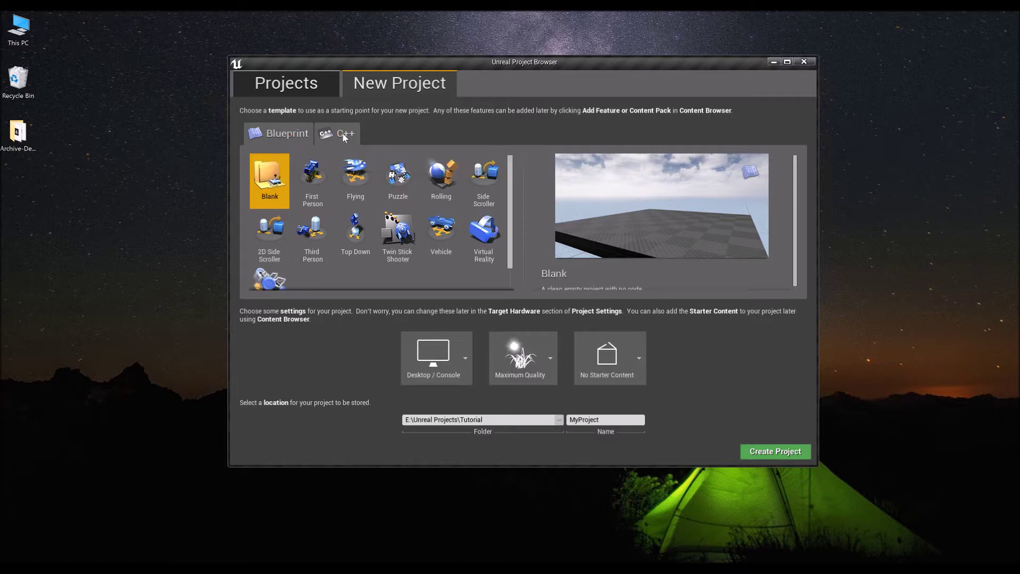
{"action": "left_click", "coordinate": [344, 136]}
{"action": "left_click", "coordinate": [298, 134]}
{"action": "left_click", "coordinate": [343, 133]}
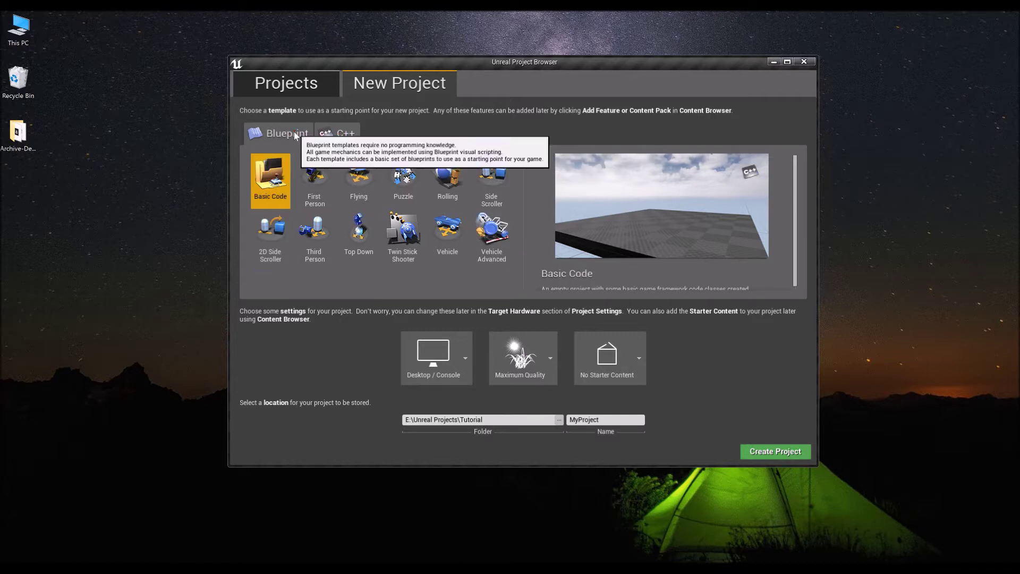
{"action": "left_click", "coordinate": [294, 131]}
{"action": "left_click", "coordinate": [328, 136]}
{"action": "left_click", "coordinate": [282, 135]}
{"action": "left_click", "coordinate": [347, 136]}
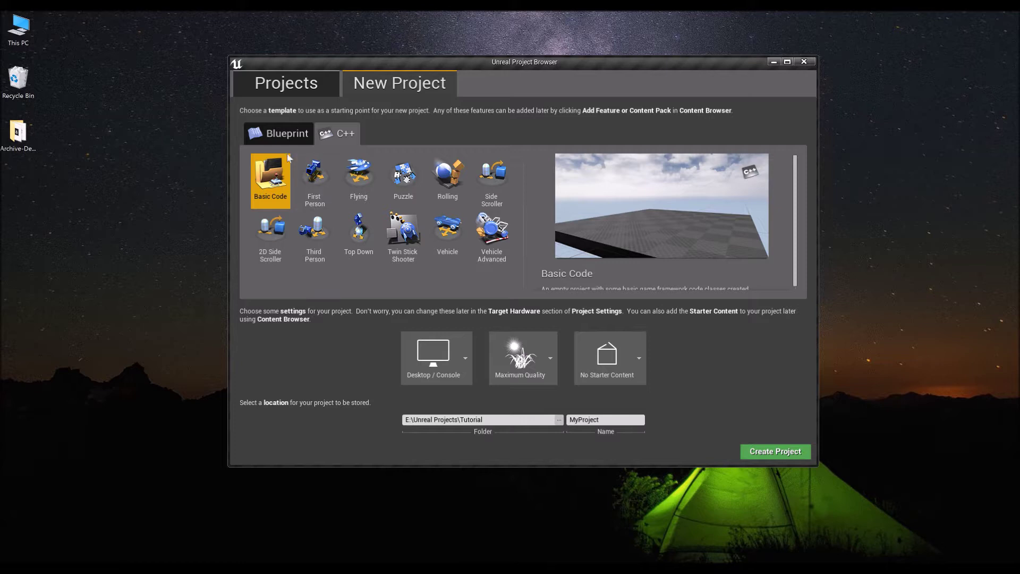
{"action": "left_click", "coordinate": [281, 134]}
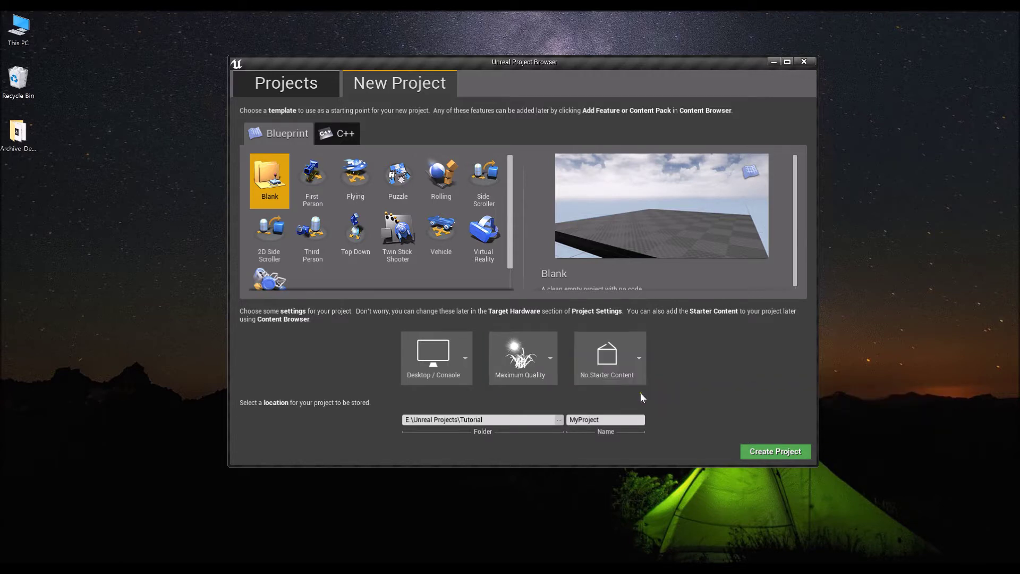
Replace the default project name with CleanVRProject and create the project
{"action": "left_click_drag", "start_coordinate": [599, 420], "coordinate": [483, 410]}
{"action": "type", "text": "CleanPro"}
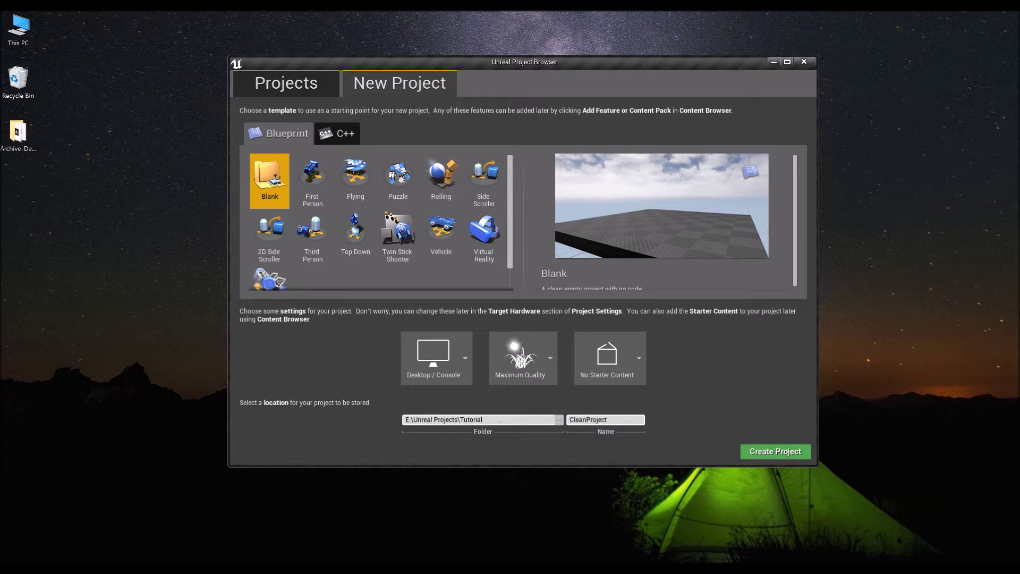
{"action": "type", "text": "VR"}
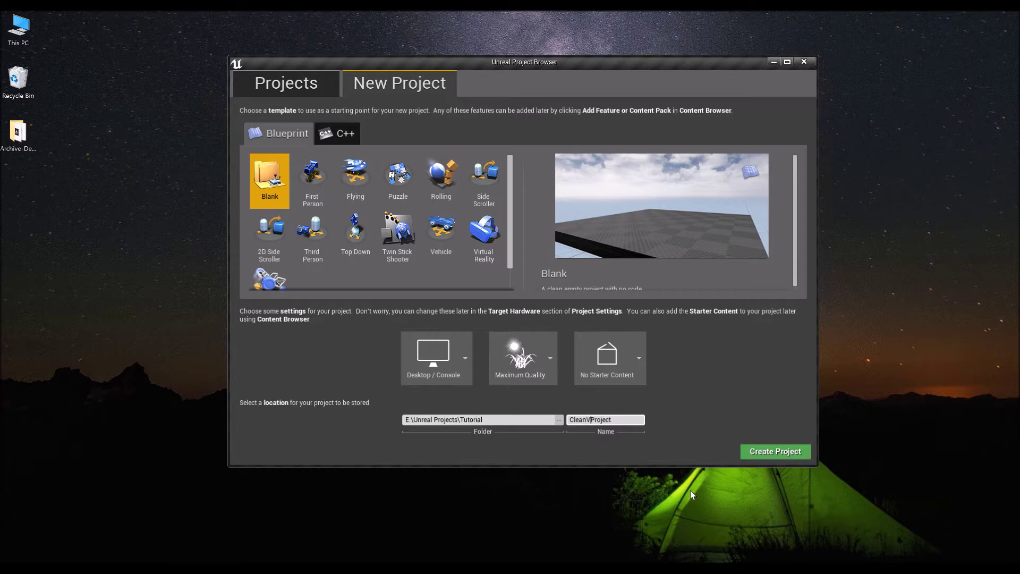
{"action": "left_click", "coordinate": [775, 451]}
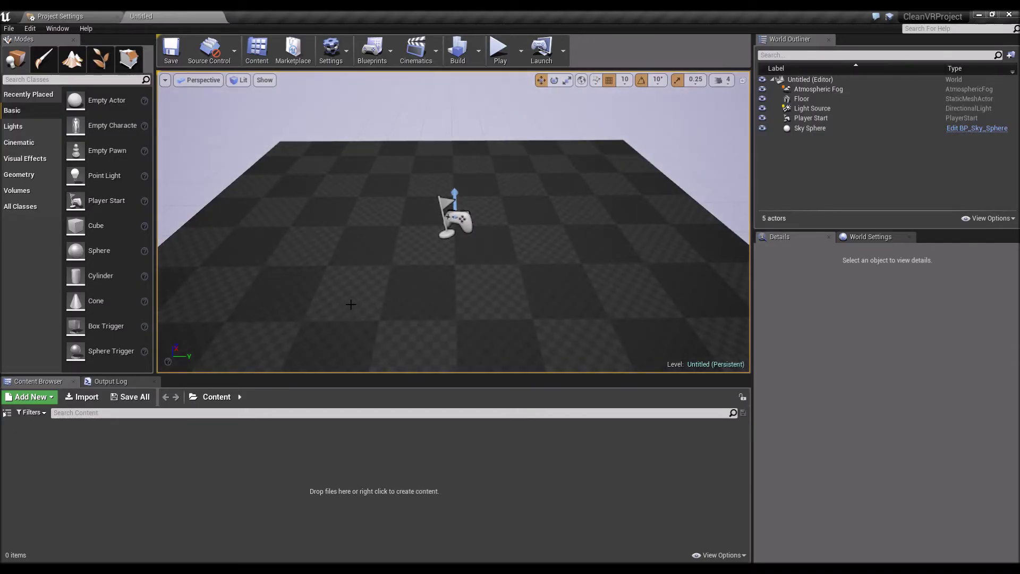
Set the Floor's Location Z to 0, then select the Player Start
{"action": "left_click", "coordinate": [400, 290]}
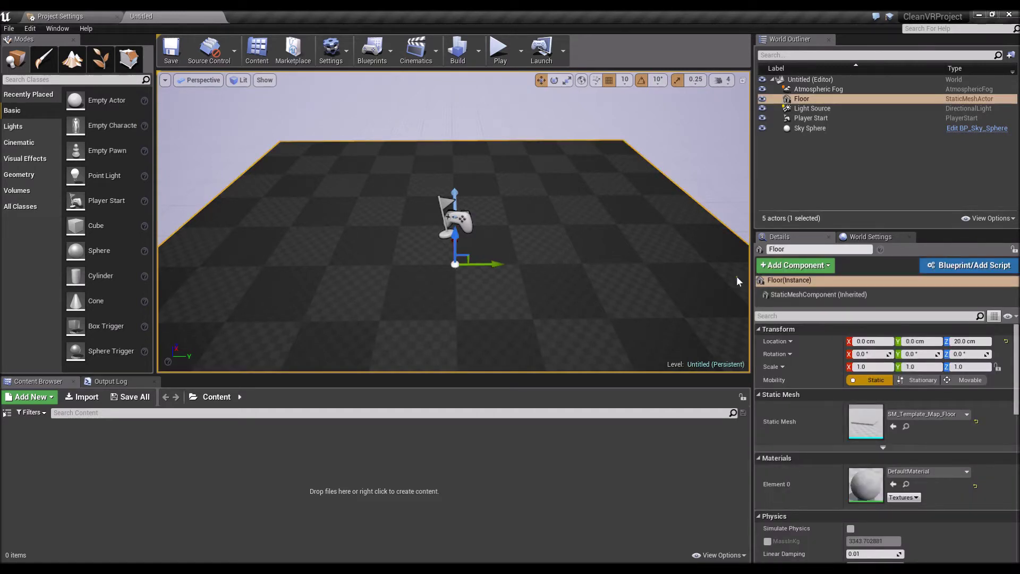
{"action": "left_click", "coordinate": [969, 341]}
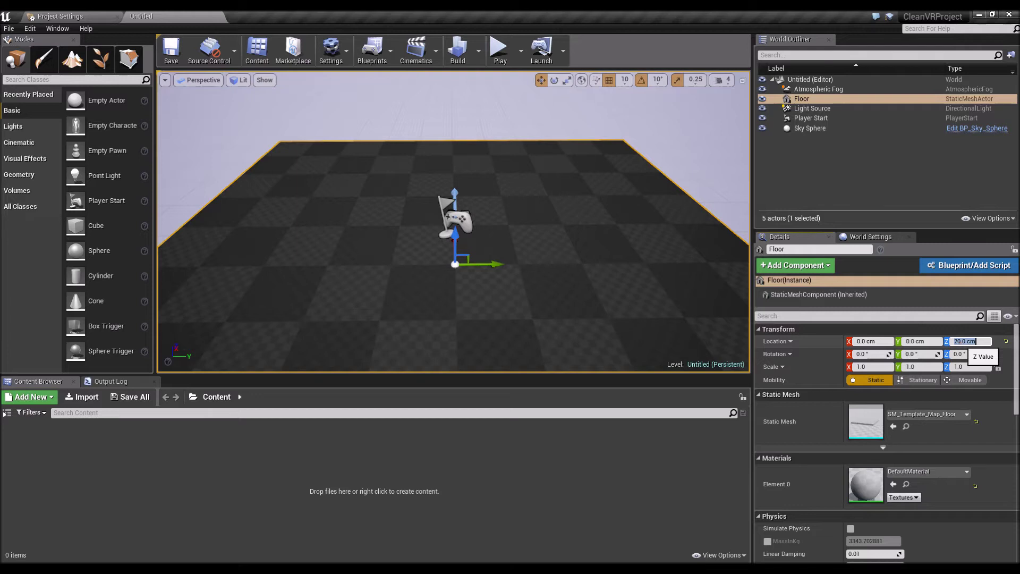
{"action": "type", "text": "0"}
{"action": "key", "text": "Return"}
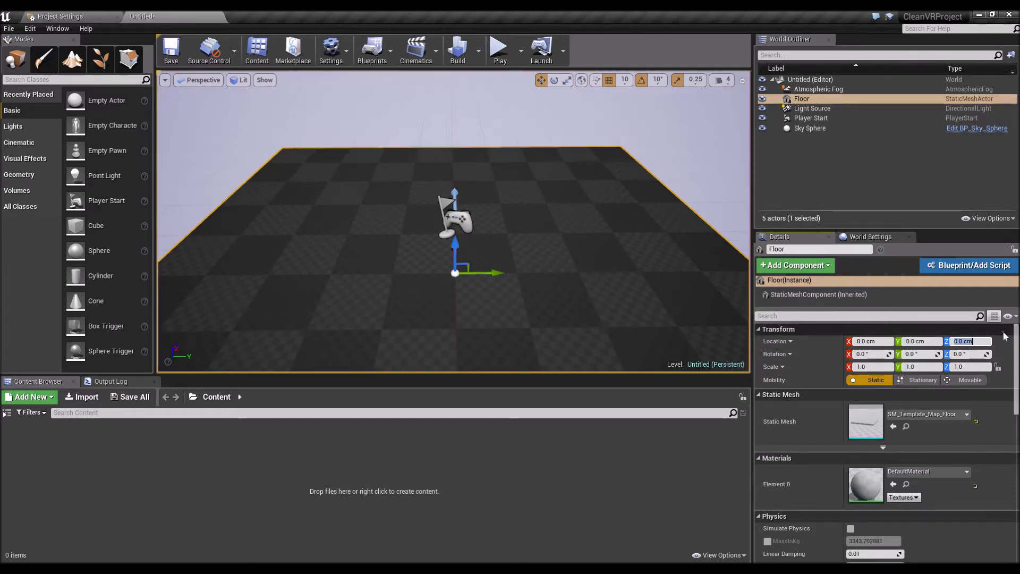
{"action": "left_click", "coordinate": [448, 213]}
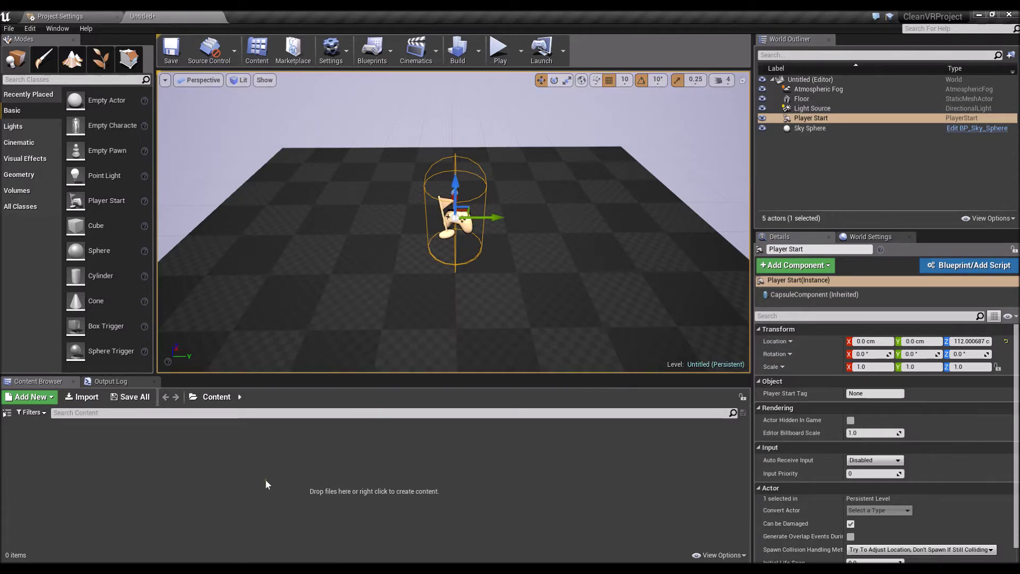
Create a new Pawn-based Blueprint class named VRPawn
{"action": "left_click", "coordinate": [37, 399]}
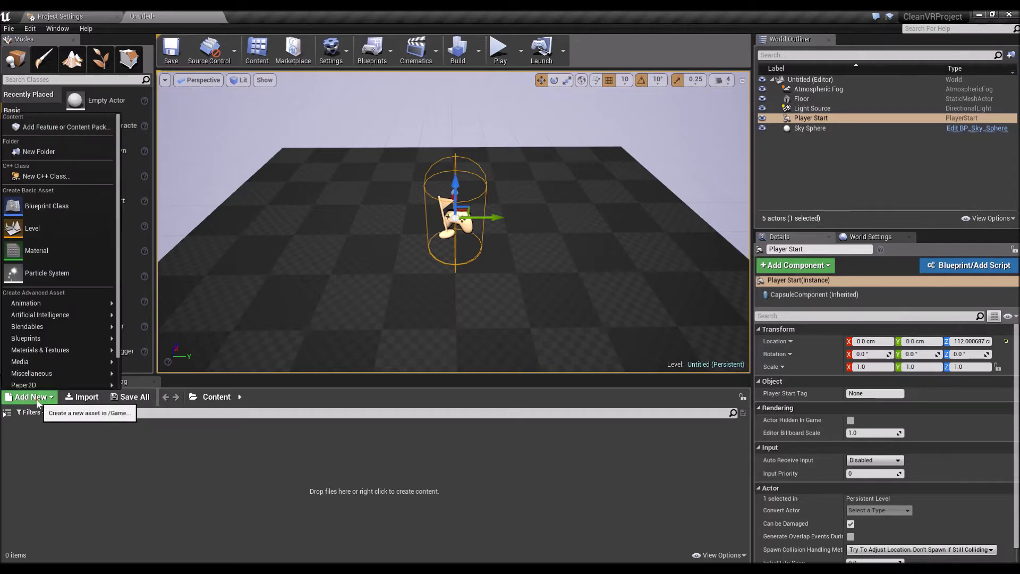
{"action": "left_click", "coordinate": [55, 212]}
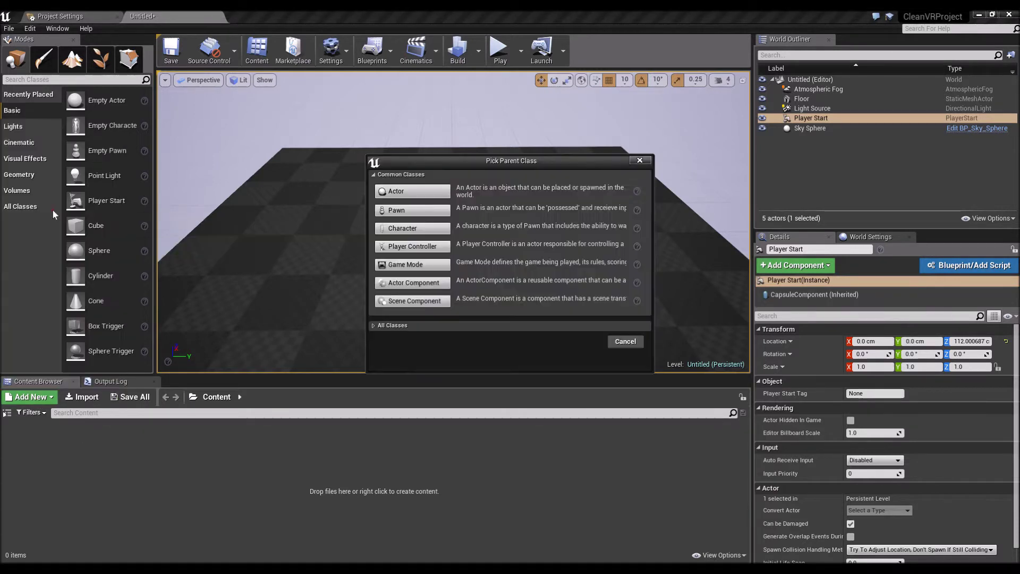
{"action": "left_click", "coordinate": [403, 211]}
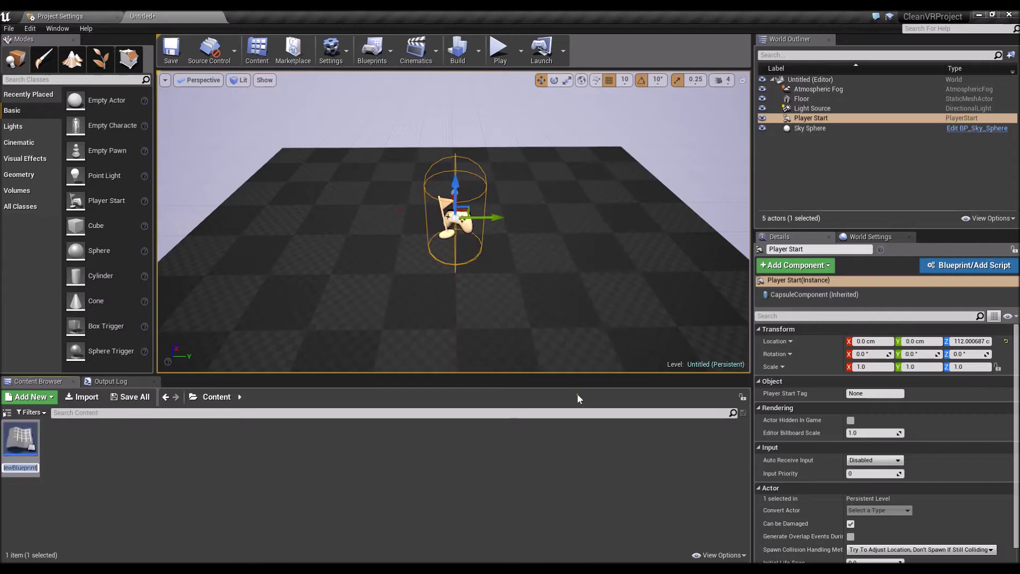
{"action": "type", "text": "VRPawn"}
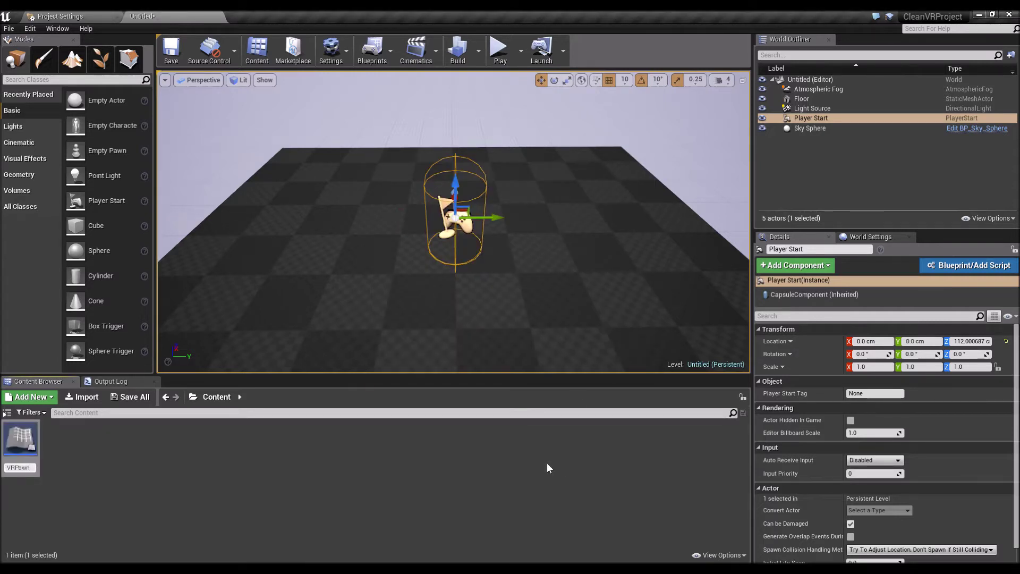
{"action": "key", "text": "Return"}
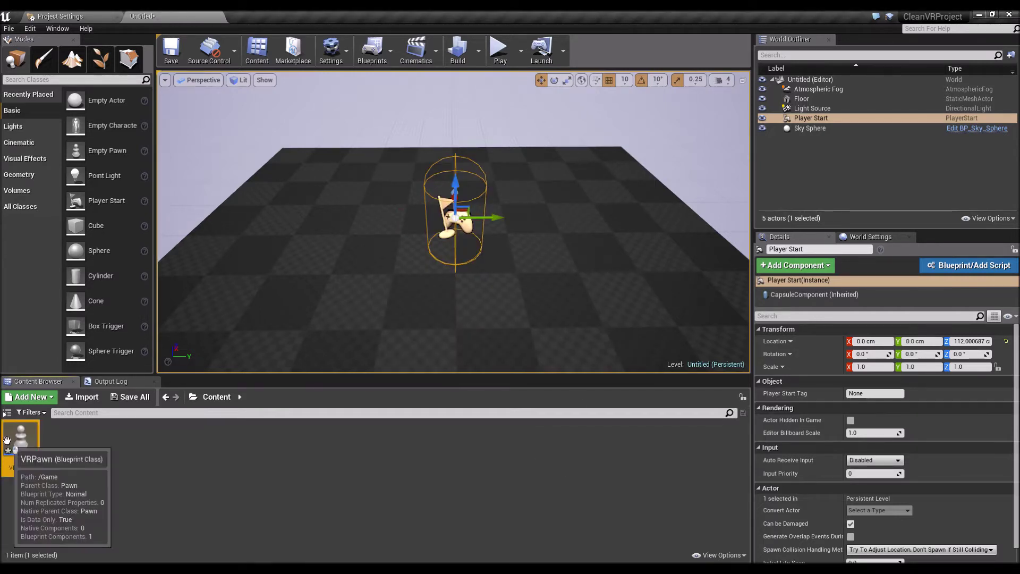
Set VRPawn's Base Eye Height to 0 and dock its editor into the main window
{"action": "double_click", "coordinate": [21, 472]}
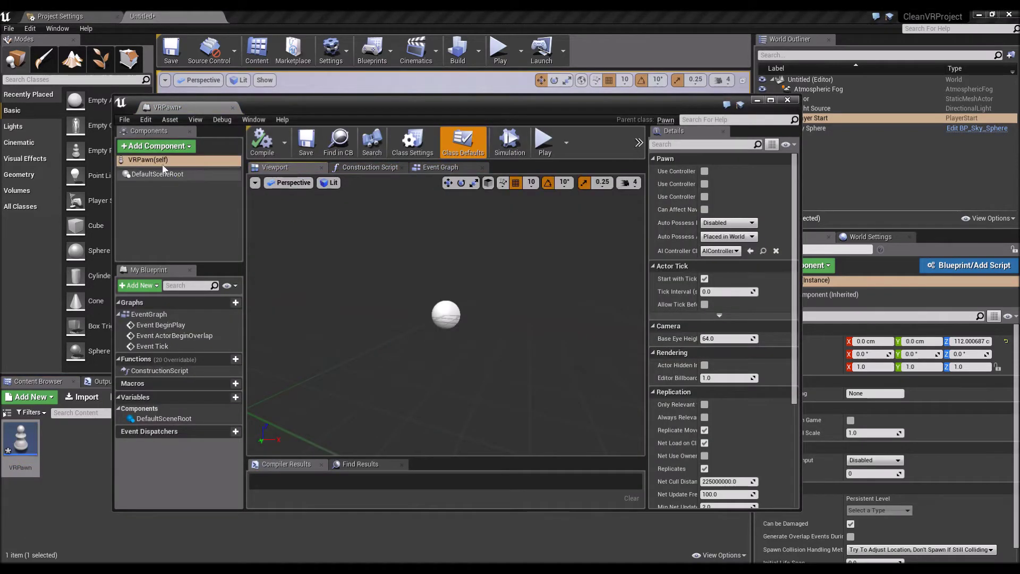
{"action": "left_click", "coordinate": [731, 338]}
{"action": "type", "text": "0"}
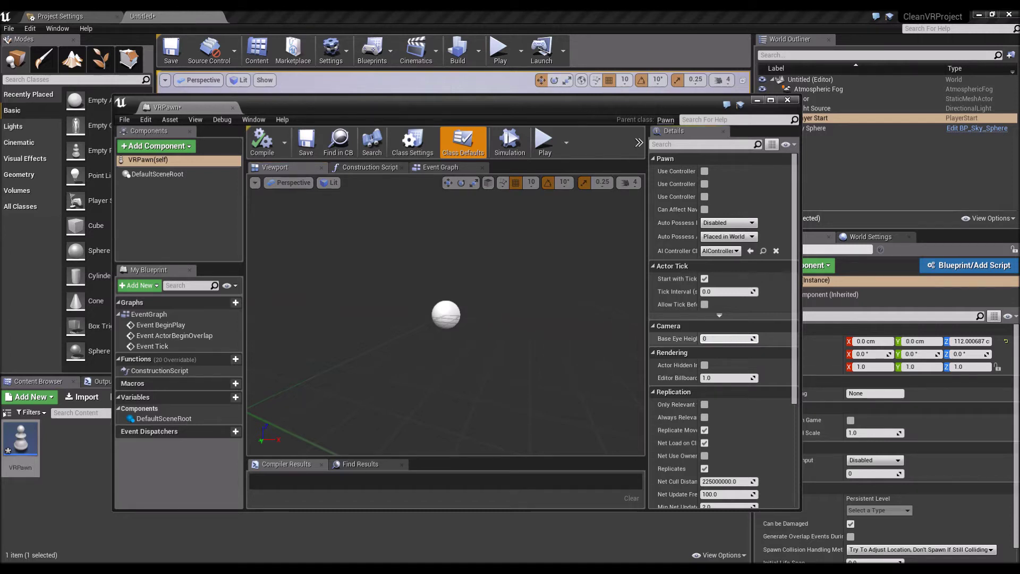
{"action": "key", "text": "Return"}
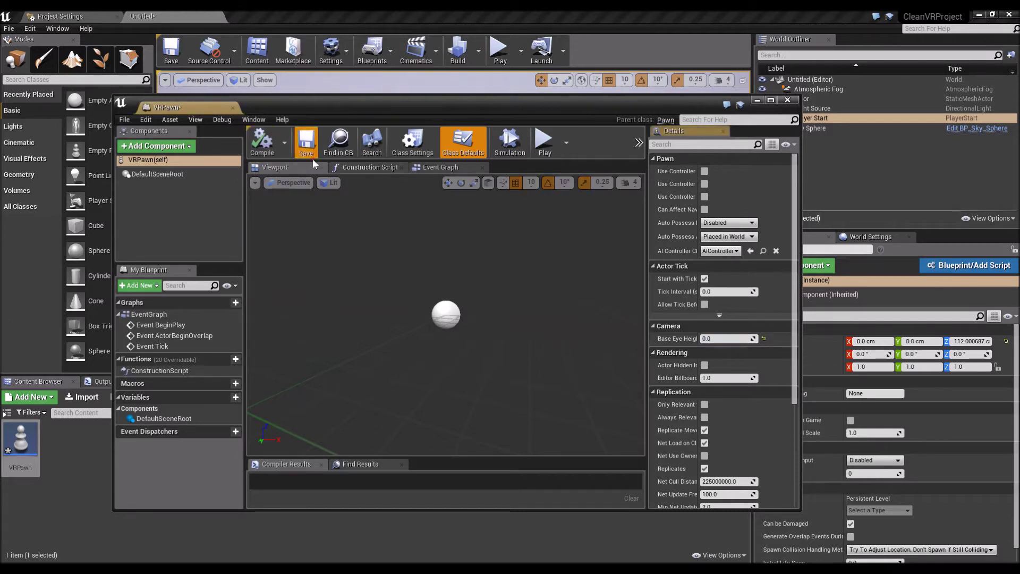
{"action": "left_click", "coordinate": [253, 15]}
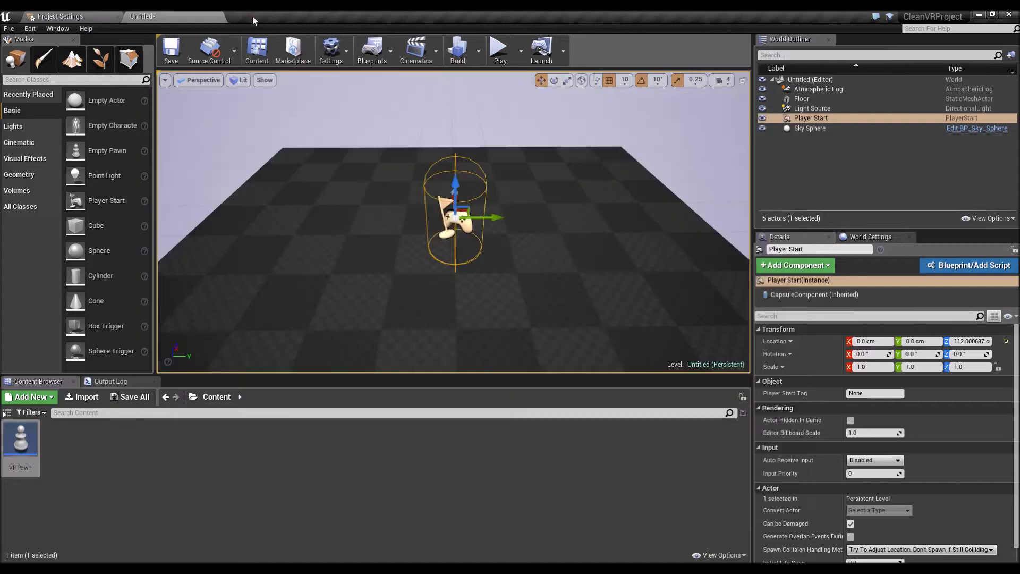
{"action": "left_click_drag", "start_coordinate": [253, 16], "coordinate": [254, 12]}
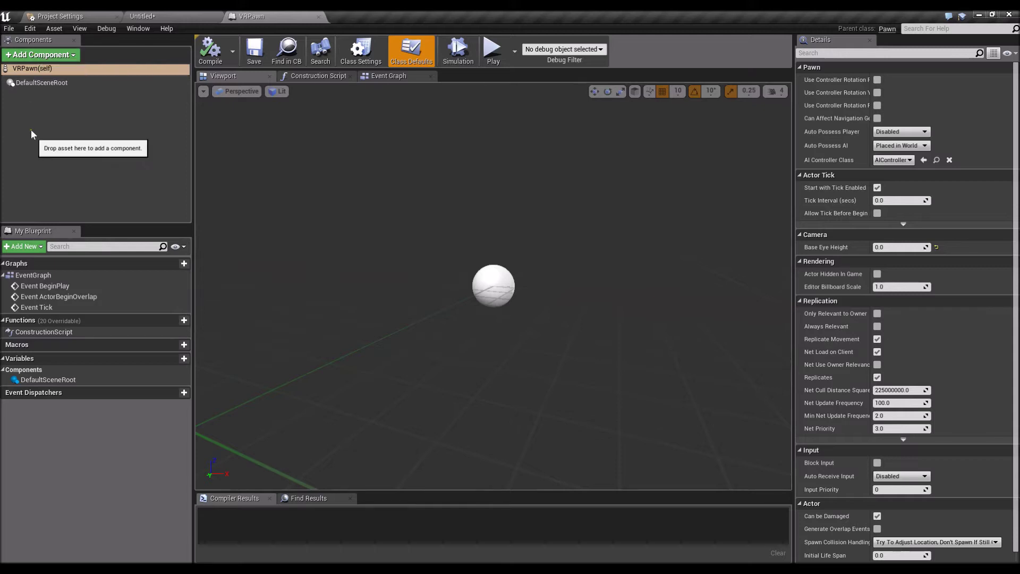
Add a Capsule Collision component to VRPawn
{"action": "left_click", "coordinate": [36, 54]}
{"action": "type", "text": "ca"}
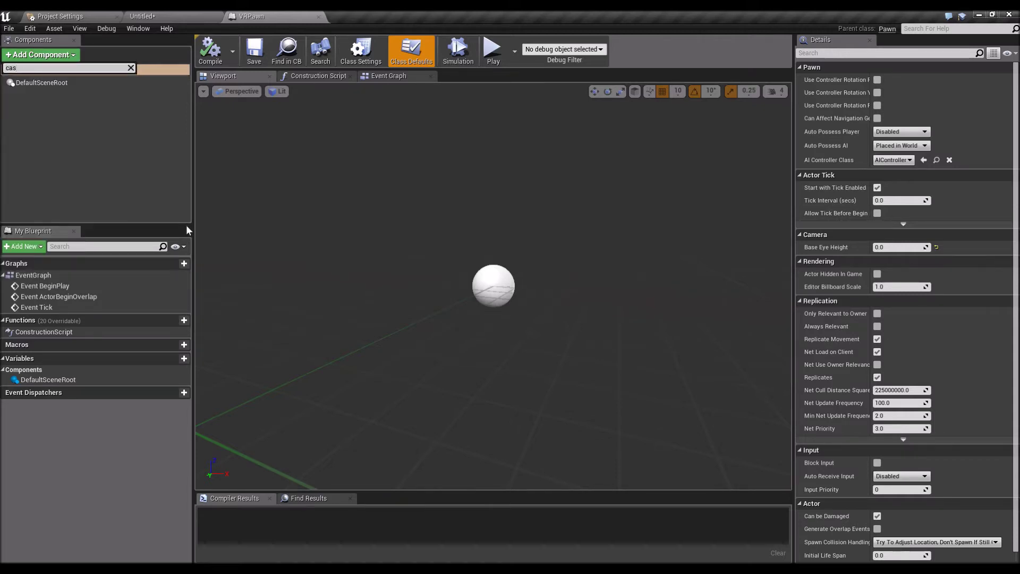
{"action": "type", "text": "psule"}
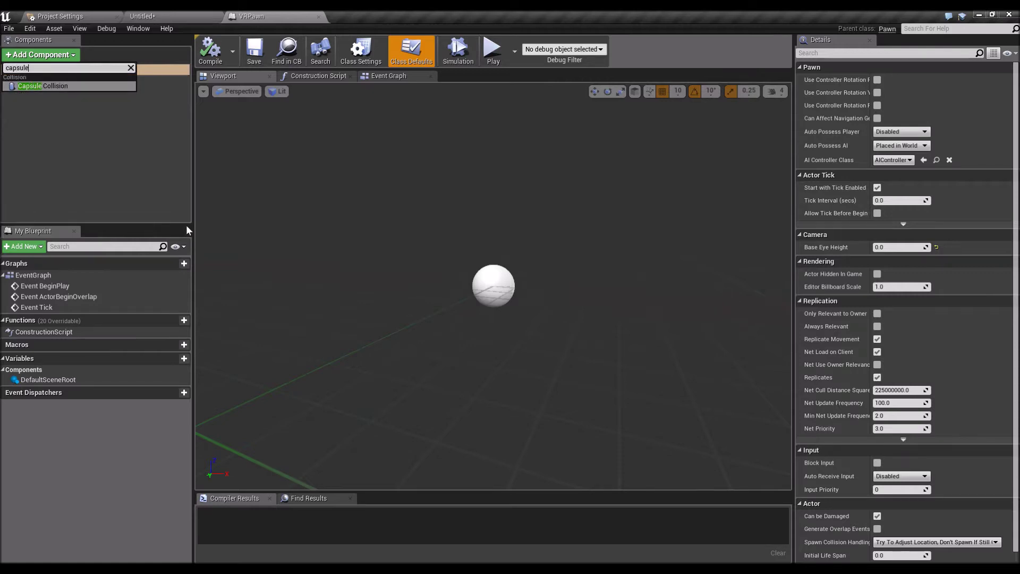
{"action": "left_click", "coordinate": [86, 87]}
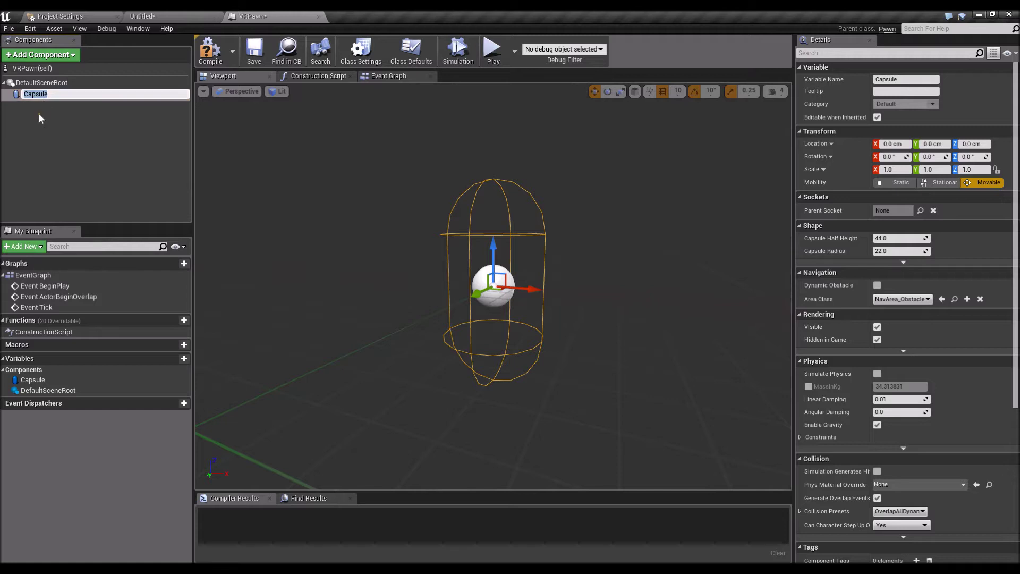
{"action": "left_click", "coordinate": [29, 99]}
{"action": "left_click", "coordinate": [28, 97]}
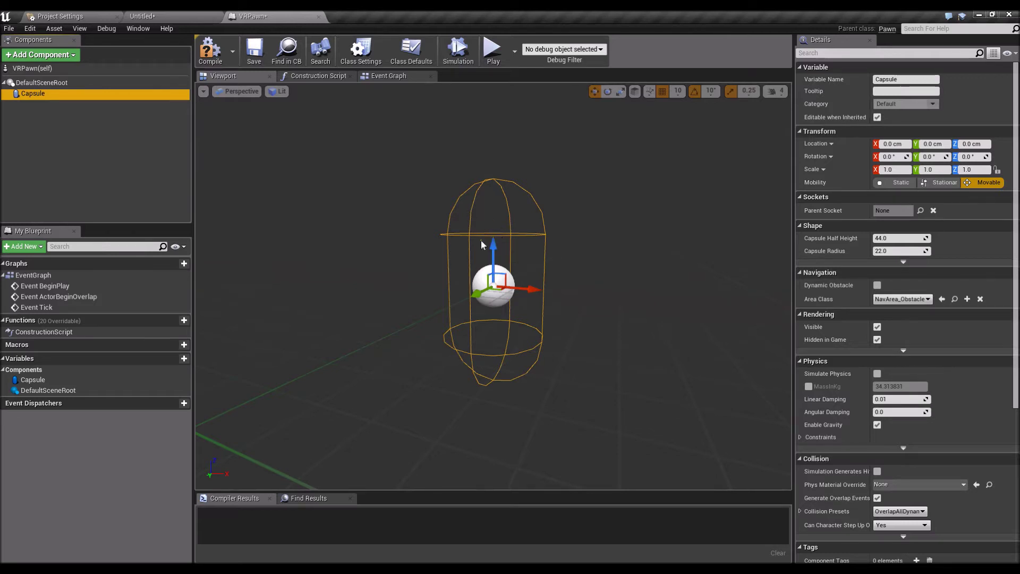
Set the capsule's half height to 96 and radius to 22, then compile
{"action": "left_click", "coordinate": [891, 239]}
{"action": "type", "text": "96"}
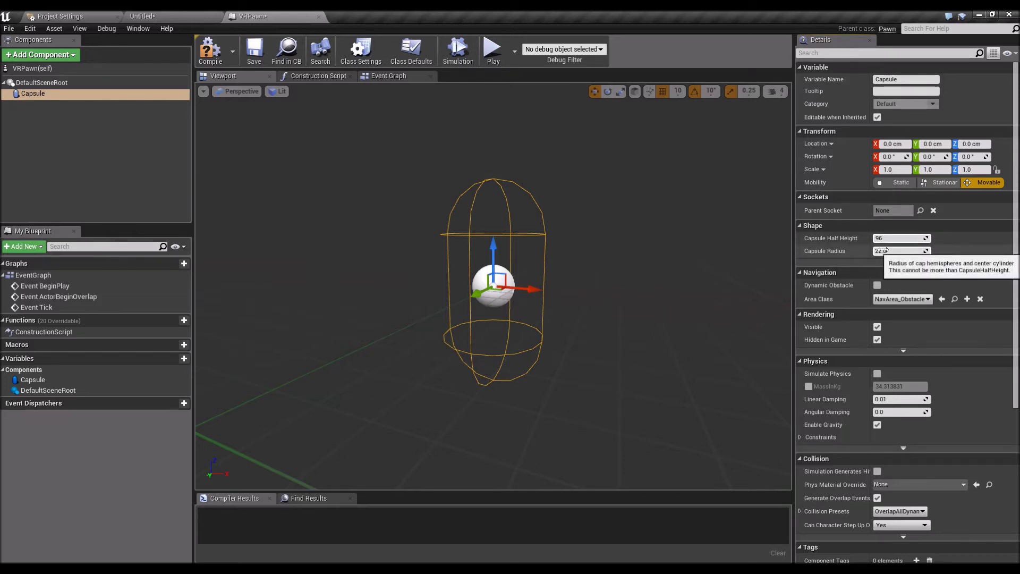
{"action": "key", "text": "Tab"}
{"action": "scroll", "coordinate": [448, 257], "scroll_direction": "down", "scroll_amount": 5}
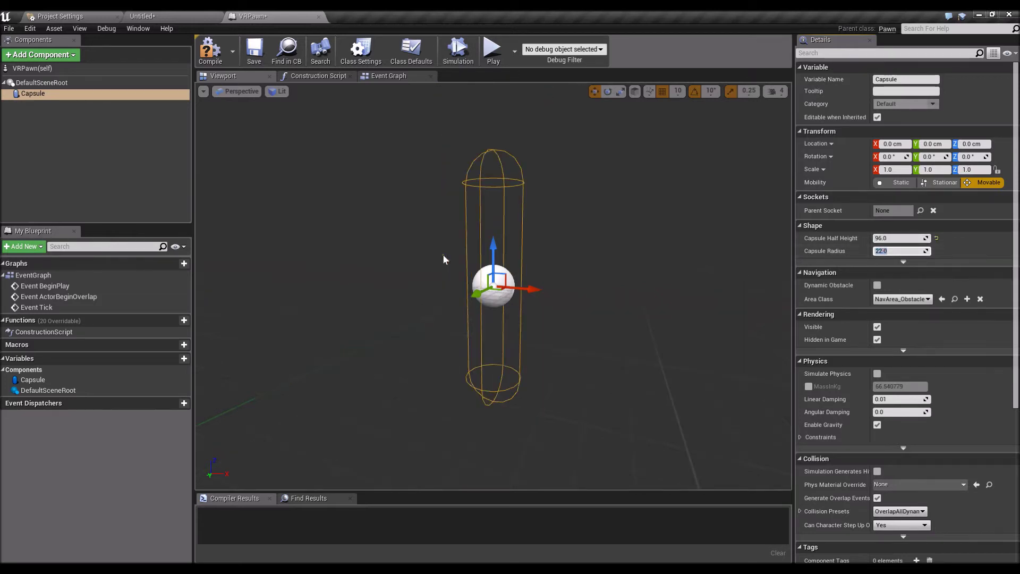
{"action": "scroll", "coordinate": [468, 272], "scroll_direction": "up", "scroll_amount": 1}
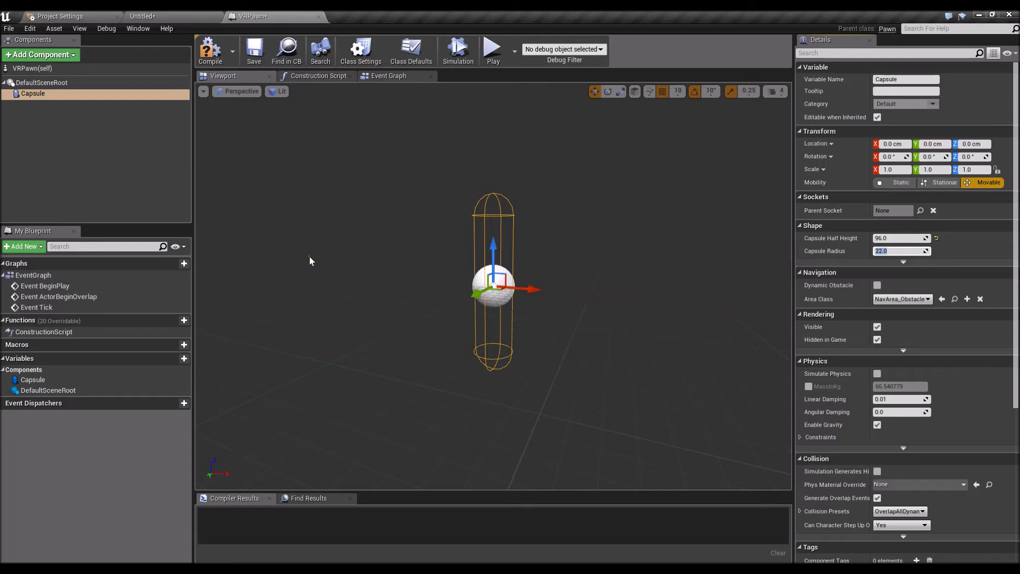
{"action": "left_click", "coordinate": [209, 53]}
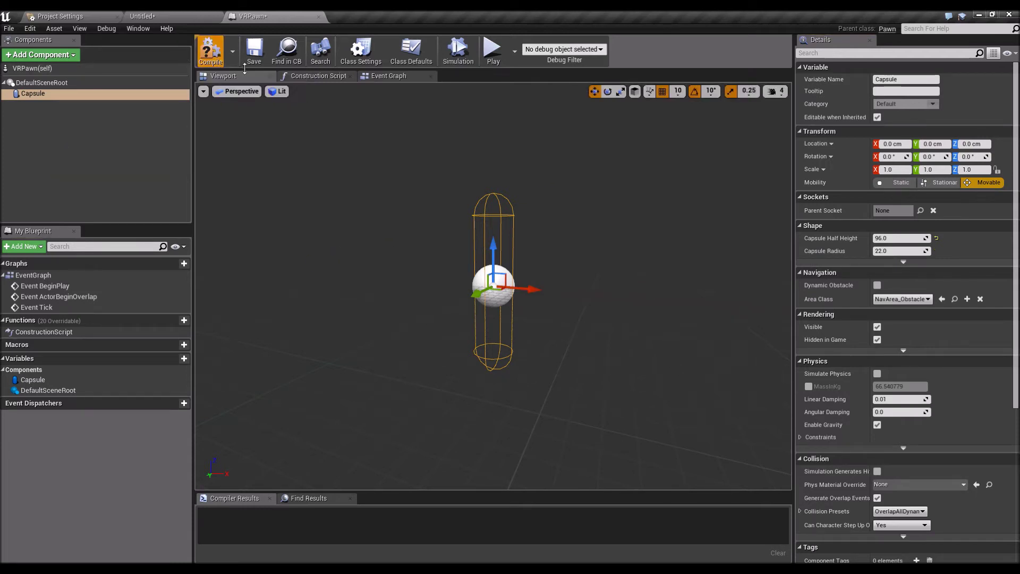
Add a Scene component to VRPawn
{"action": "left_click", "coordinate": [21, 57]}
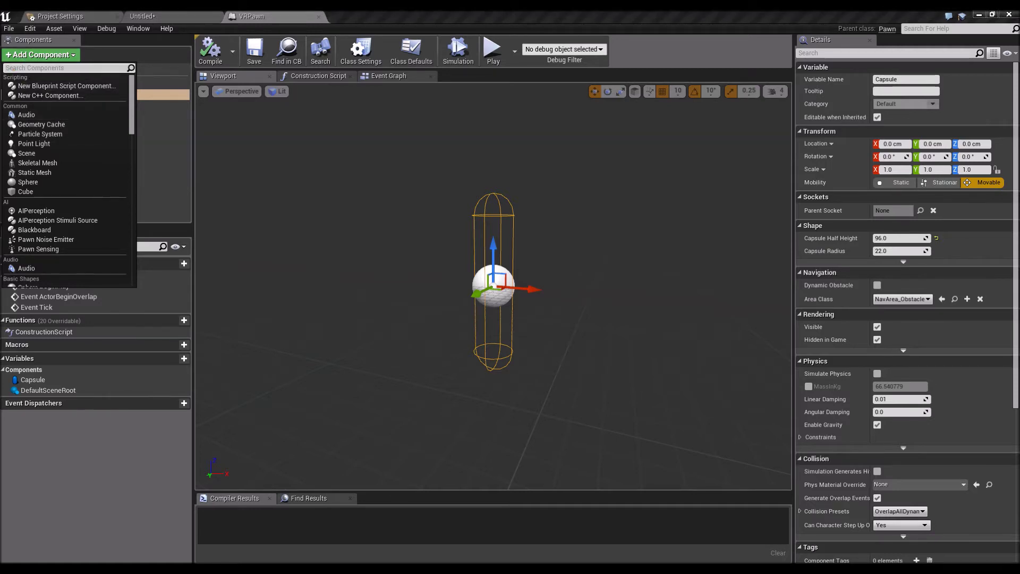
{"action": "type", "text": "scene"}
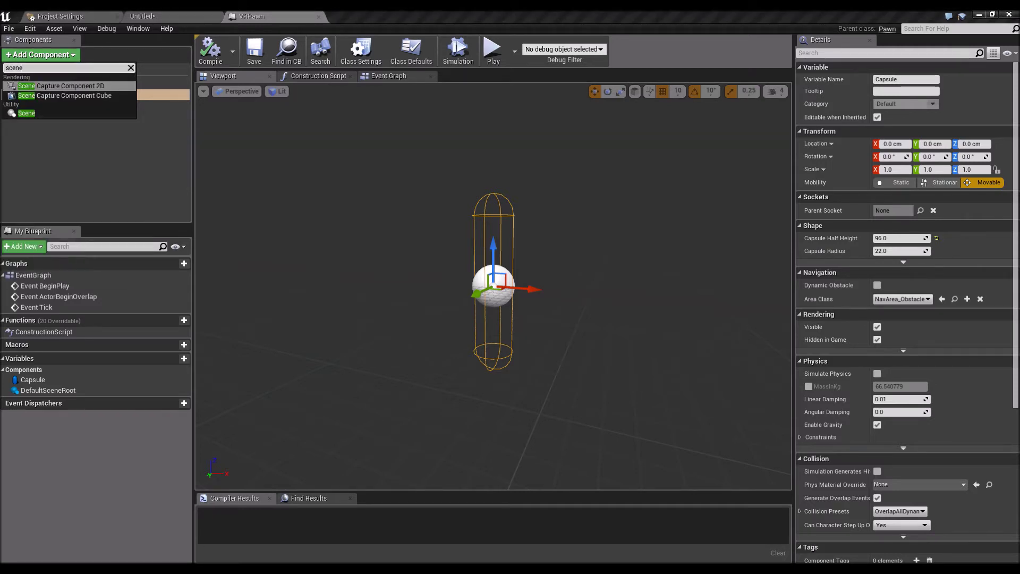
{"action": "left_click", "coordinate": [20, 116]}
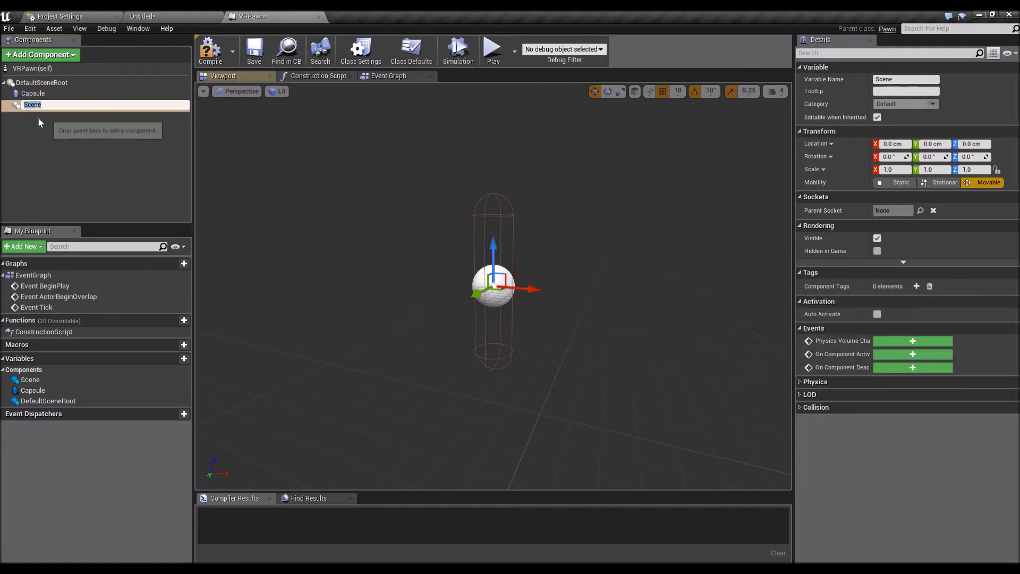
{"action": "left_click", "coordinate": [36, 120]}
{"action": "left_click", "coordinate": [22, 103]}
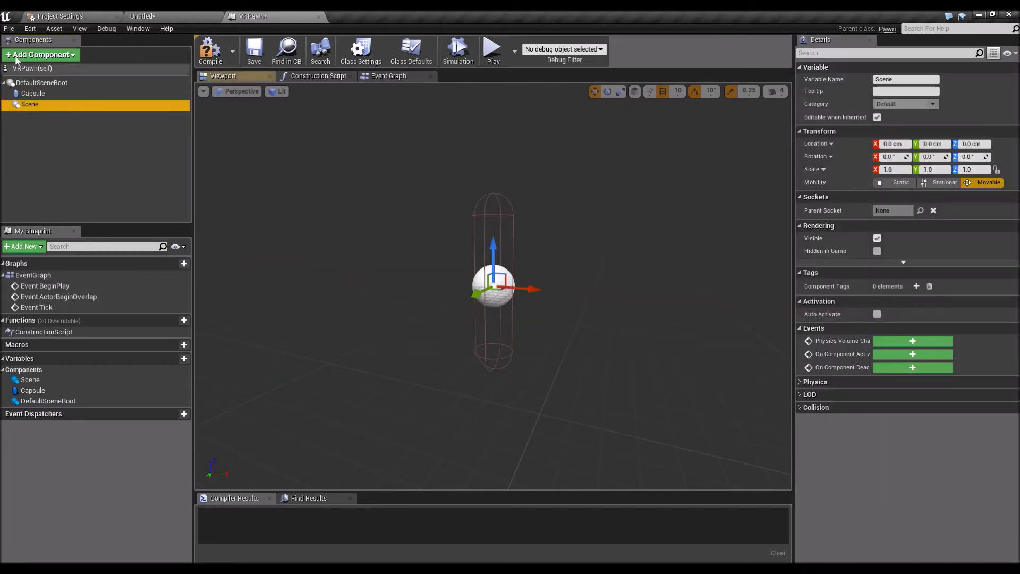
Add a Camera component and attach it under the Scene component
{"action": "left_click", "coordinate": [40, 55]}
{"action": "type", "text": "camera"}
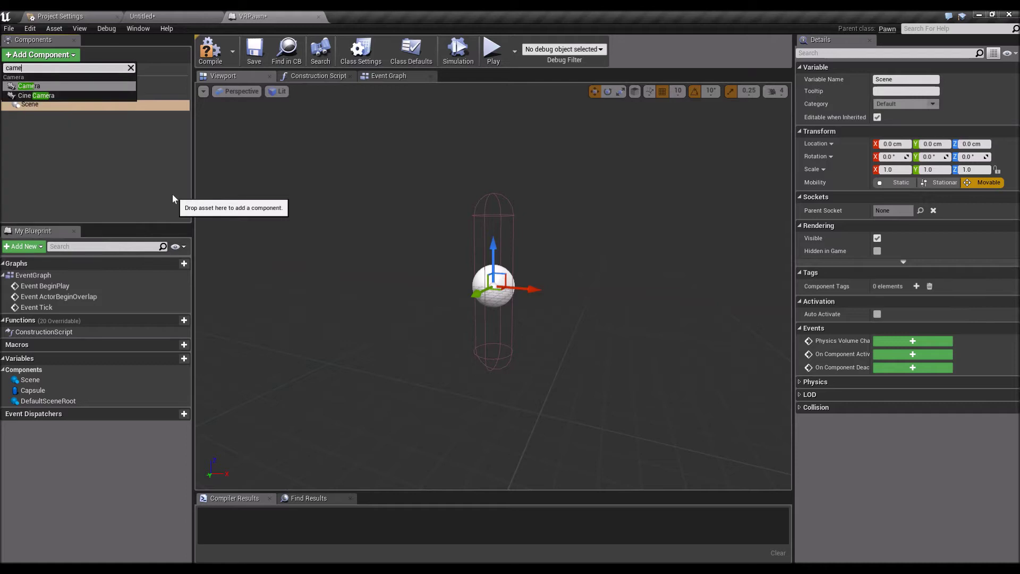
{"action": "key", "text": "Escape"}
{"action": "mouse_move", "coordinate": [29, 115]}
{"action": "left_mouse_down"}
{"action": "mouse_move", "coordinate": [16, 114]}
{"action": "mouse_move", "coordinate": [28, 107]}
{"action": "left_mouse_up"}
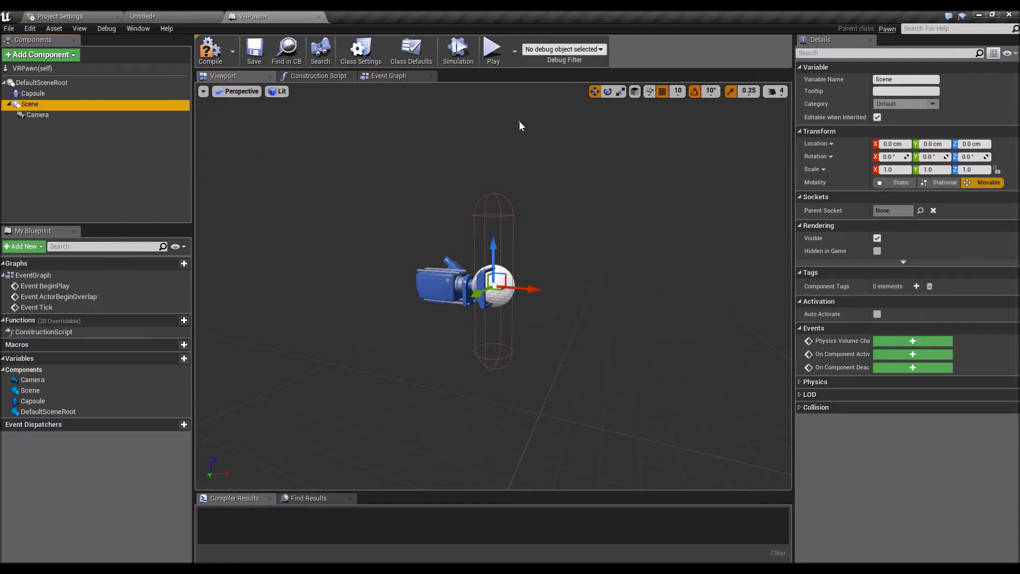
Lower the Scene component to Location Z -110 cm
{"action": "left_click", "coordinate": [971, 144]}
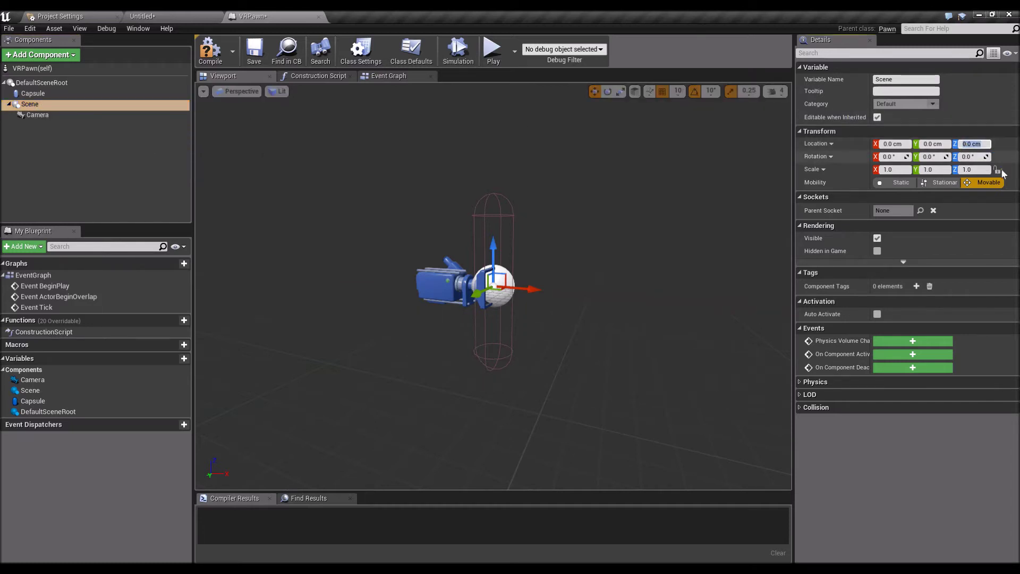
{"action": "type", "text": "-"}
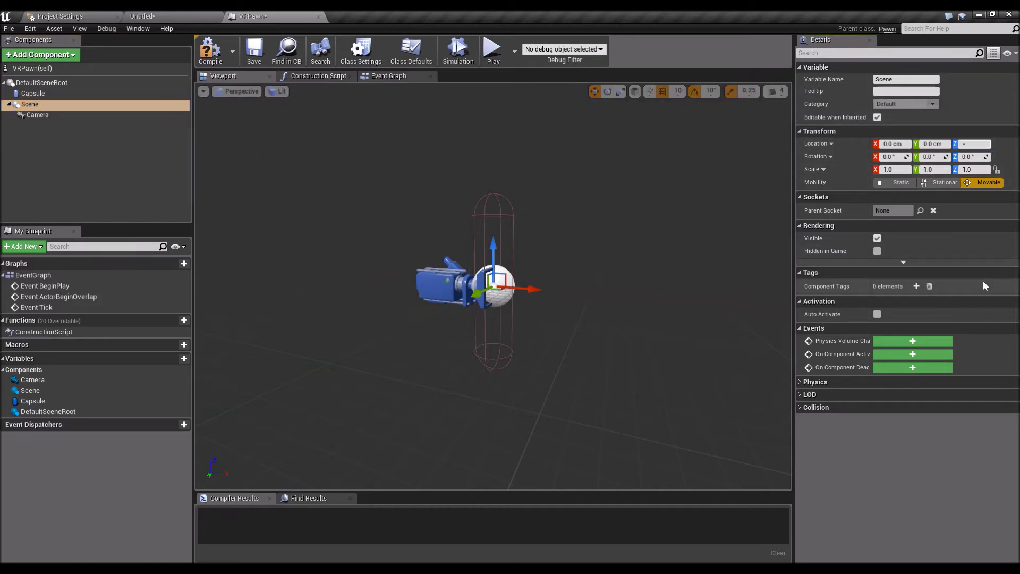
{"action": "type", "text": "110"}
{"action": "key", "text": "Return"}
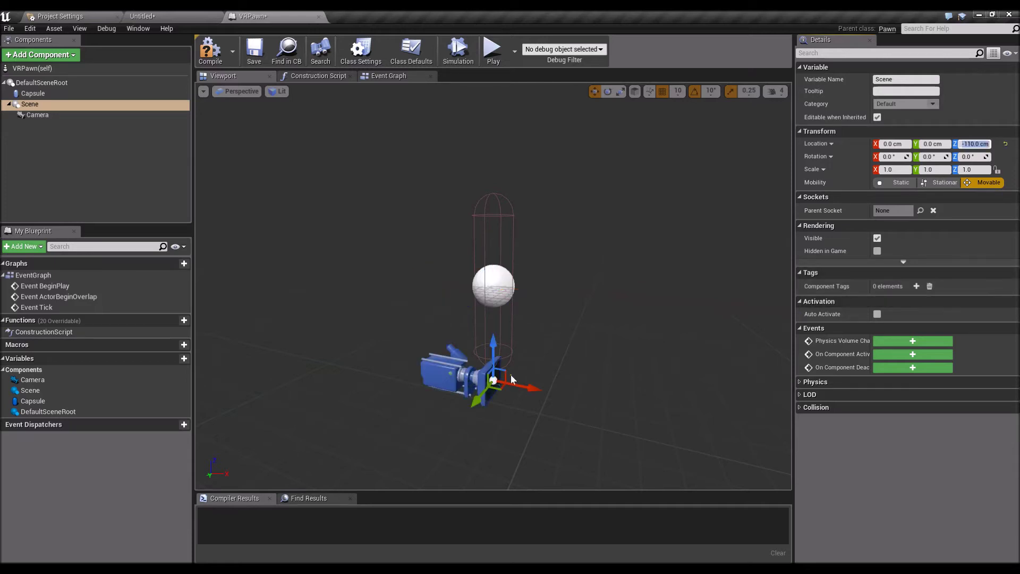
{"action": "left_click_drag", "start_coordinate": [462, 381], "coordinate": [474, 396]}
{"action": "scroll", "coordinate": [462, 414], "scroll_direction": "up", "scroll_amount": 2}
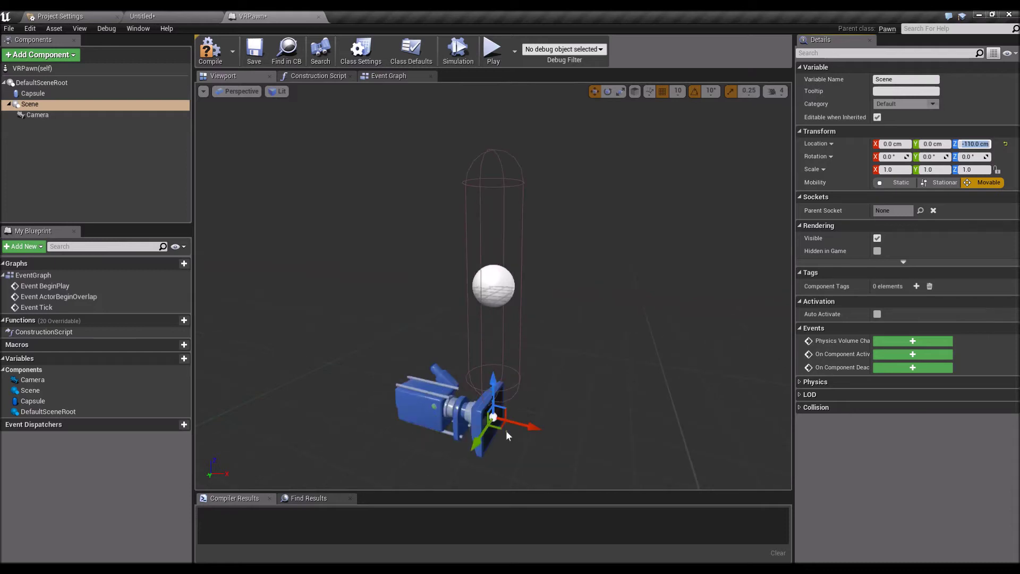
{"action": "left_click", "coordinate": [33, 115]}
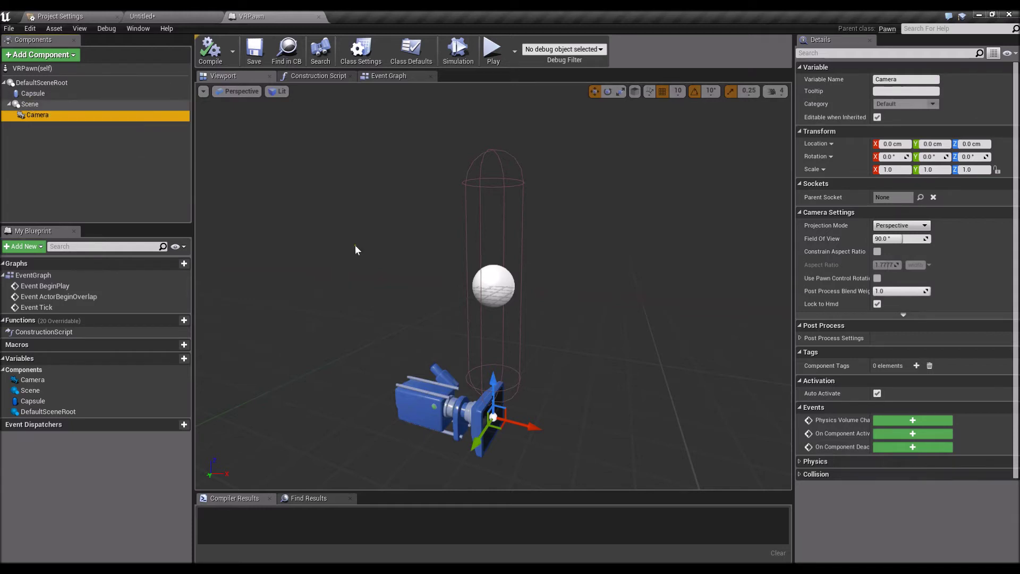
{"action": "left_click", "coordinate": [41, 54]}
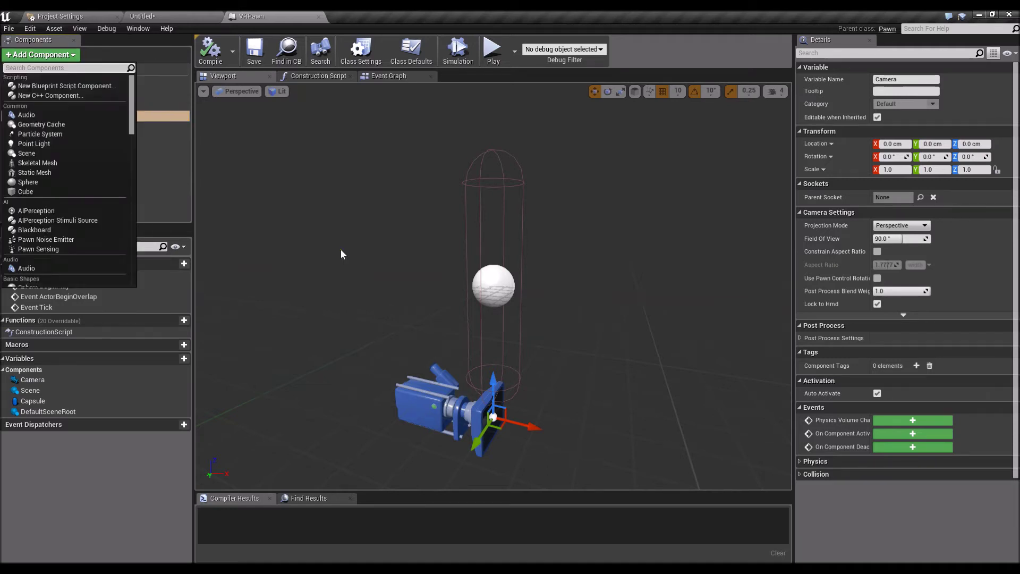
Add two Motion Controller components to VRPawn
{"action": "type", "text": "motion"}
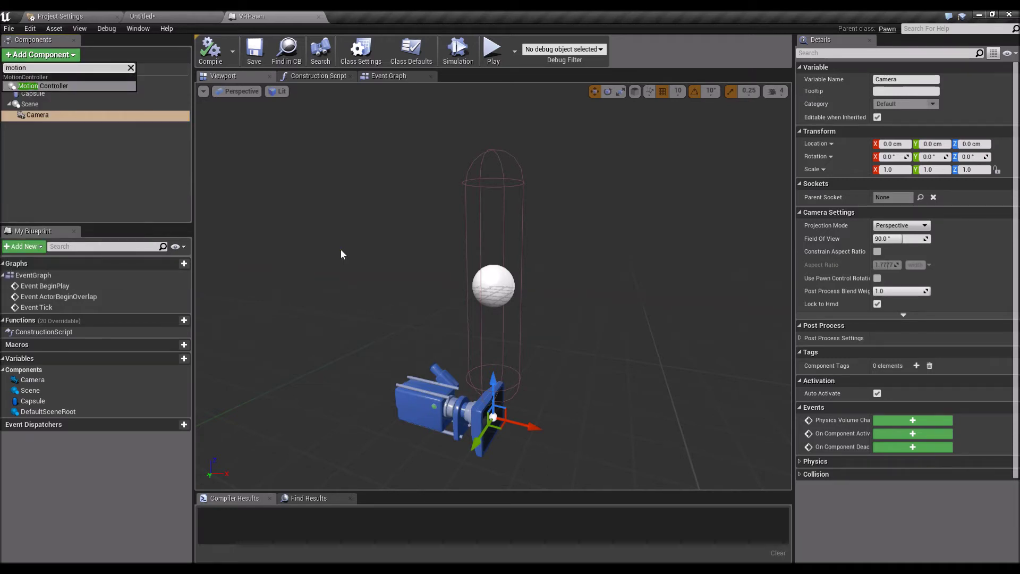
{"action": "key", "text": "Return"}
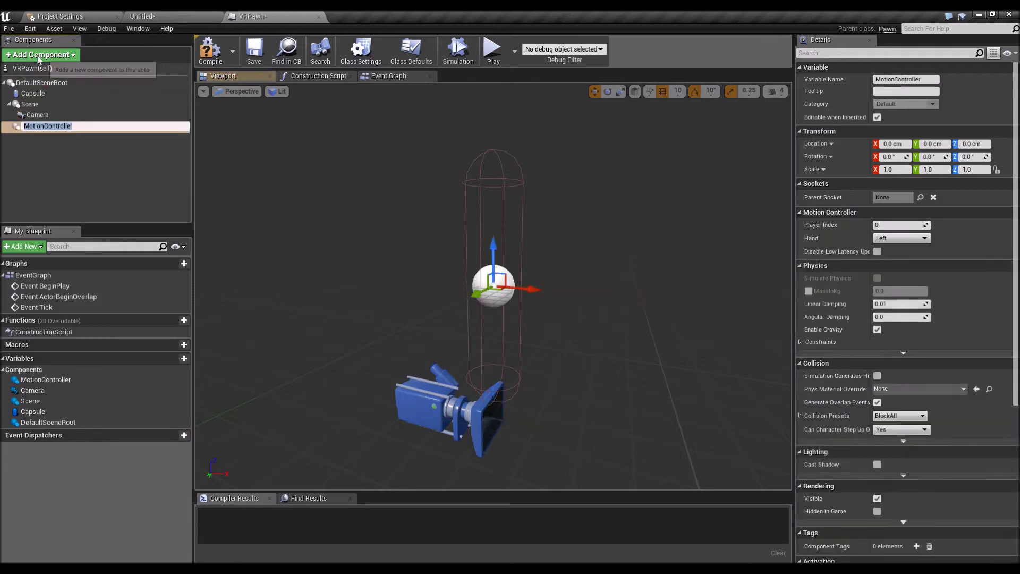
{"action": "left_click", "coordinate": [38, 56]}
{"action": "left_click", "coordinate": [40, 55]}
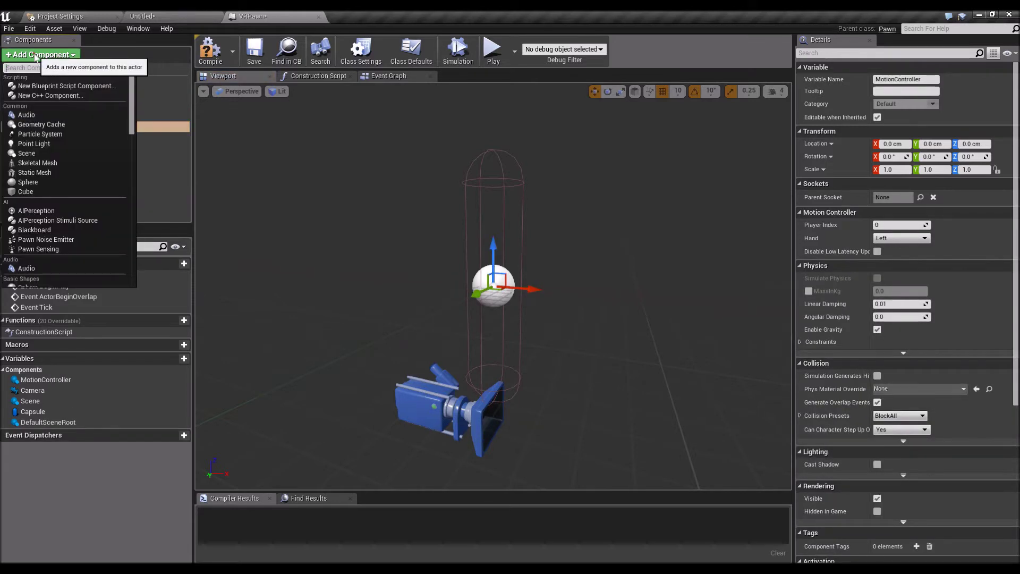
{"action": "type", "text": "motion co"}
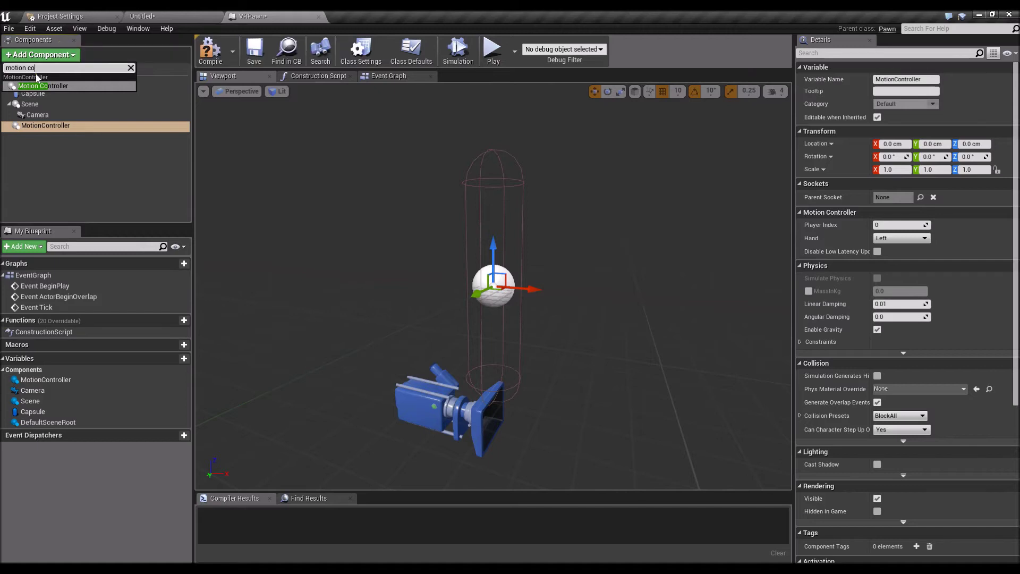
{"action": "key", "text": "Return"}
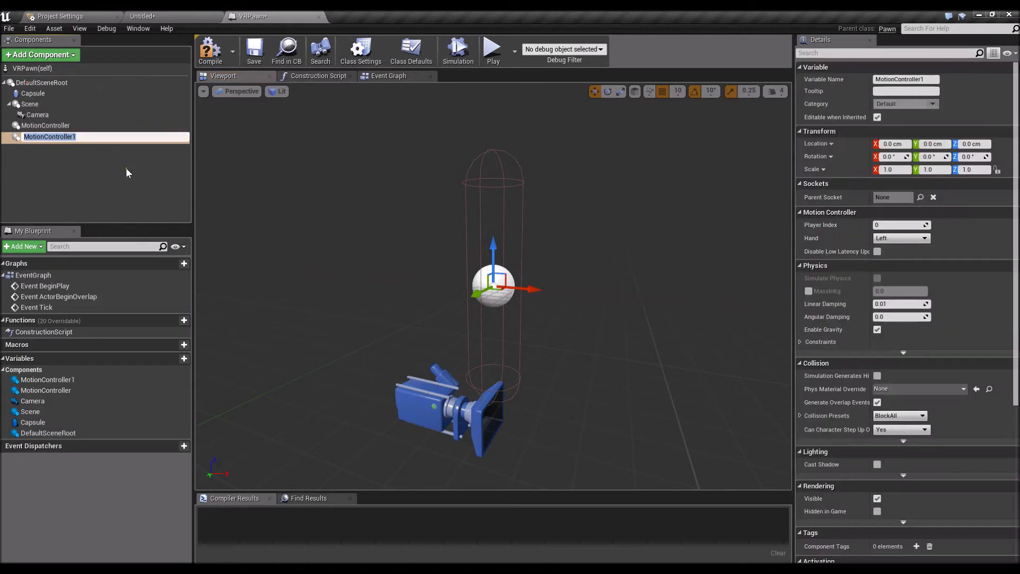
{"action": "left_click", "coordinate": [33, 136]}
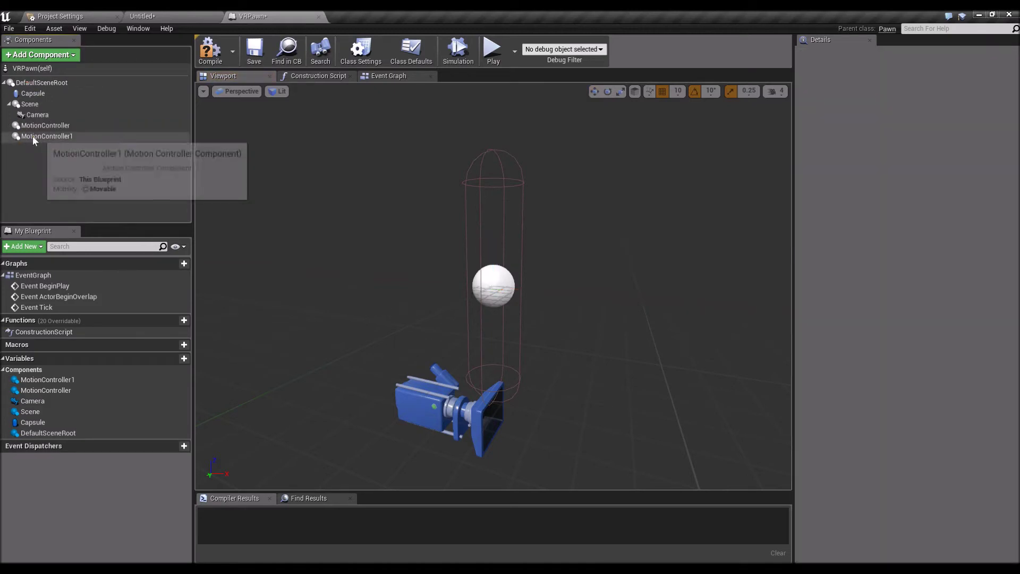
Rename the controllers to MotionController _R and MotionController_L
{"action": "left_click", "coordinate": [68, 137]}
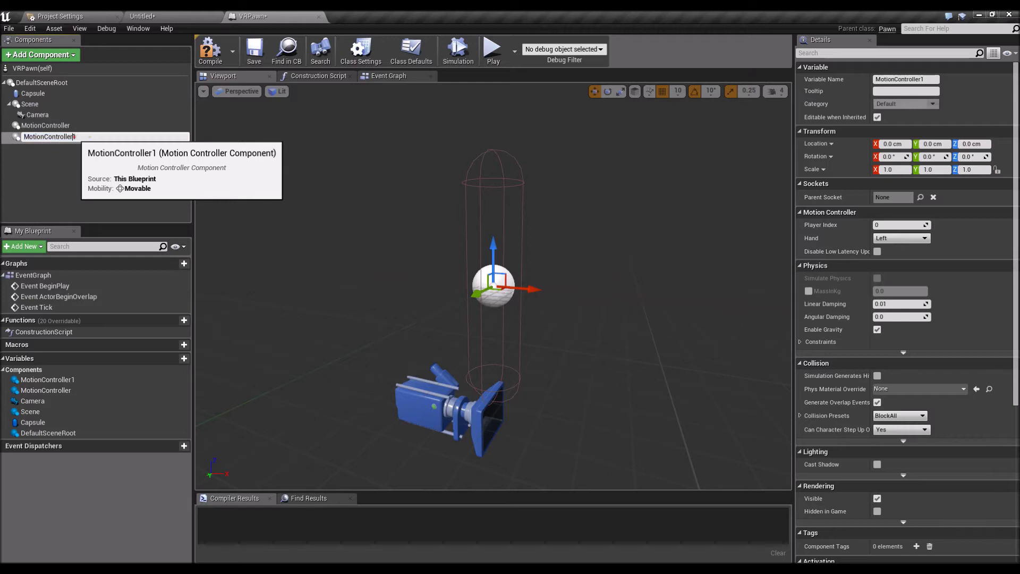
{"action": "type", "text": "1"}
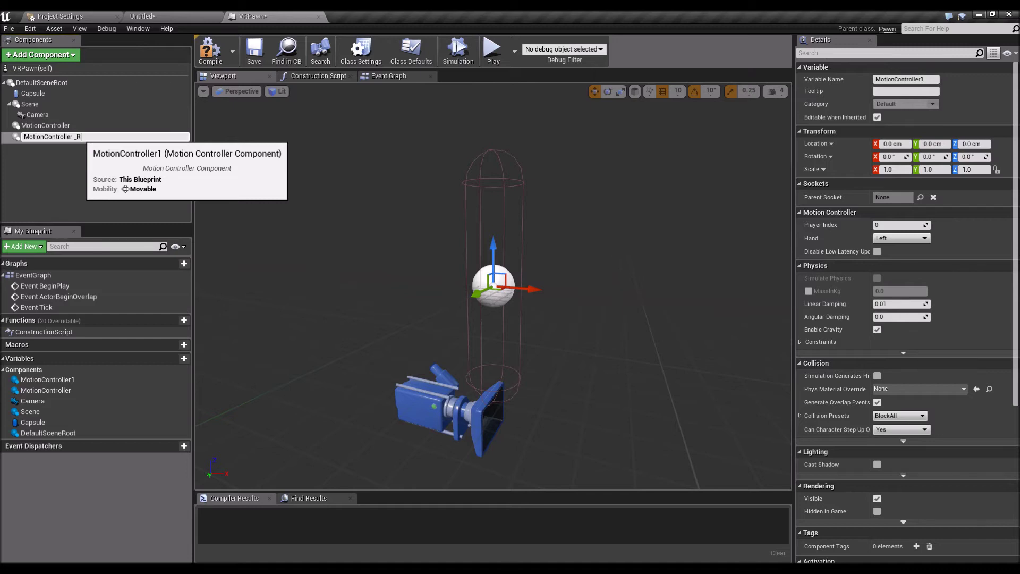
{"action": "type", "text": " _R"}
{"action": "key", "text": "Return"}
{"action": "left_click", "coordinate": [58, 126]}
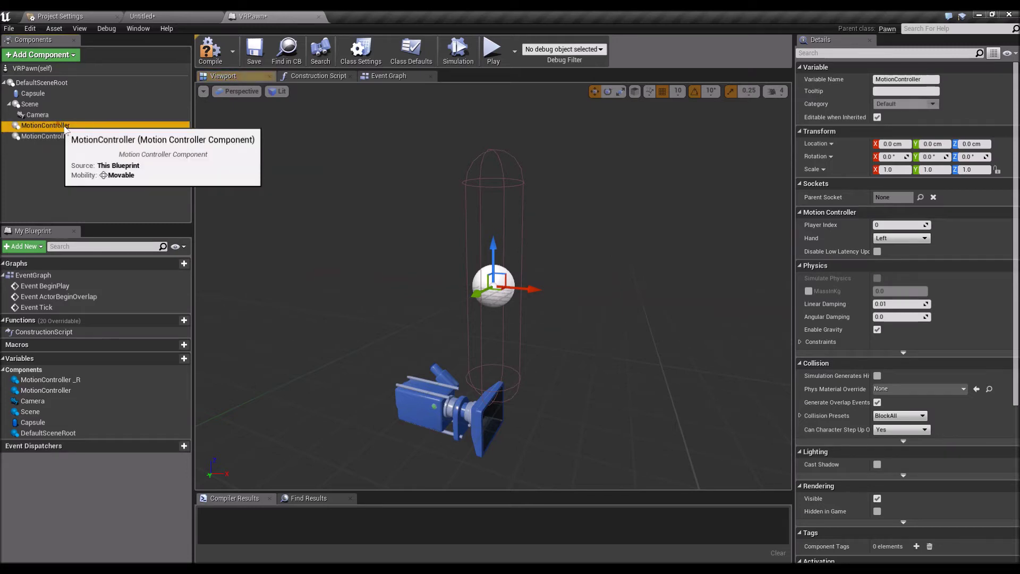
{"action": "left_click", "coordinate": [66, 127]}
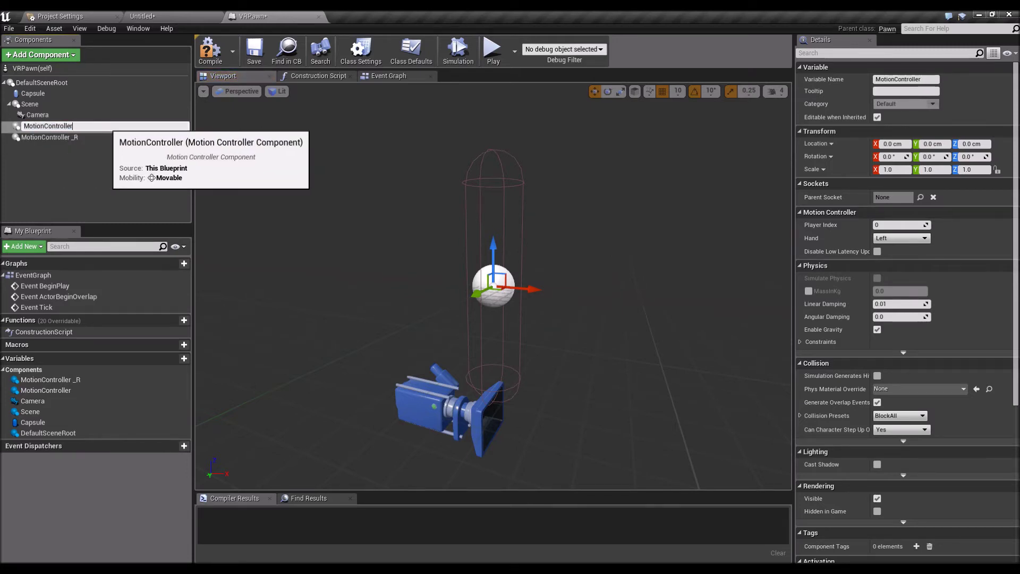
{"action": "key", "text": "Return"}
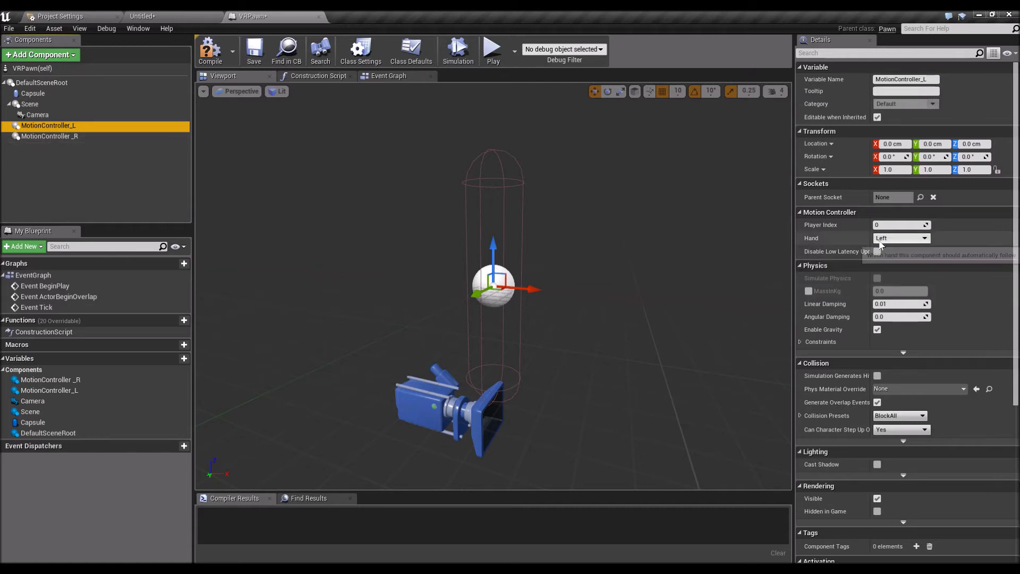
{"action": "left_click", "coordinate": [50, 136]}
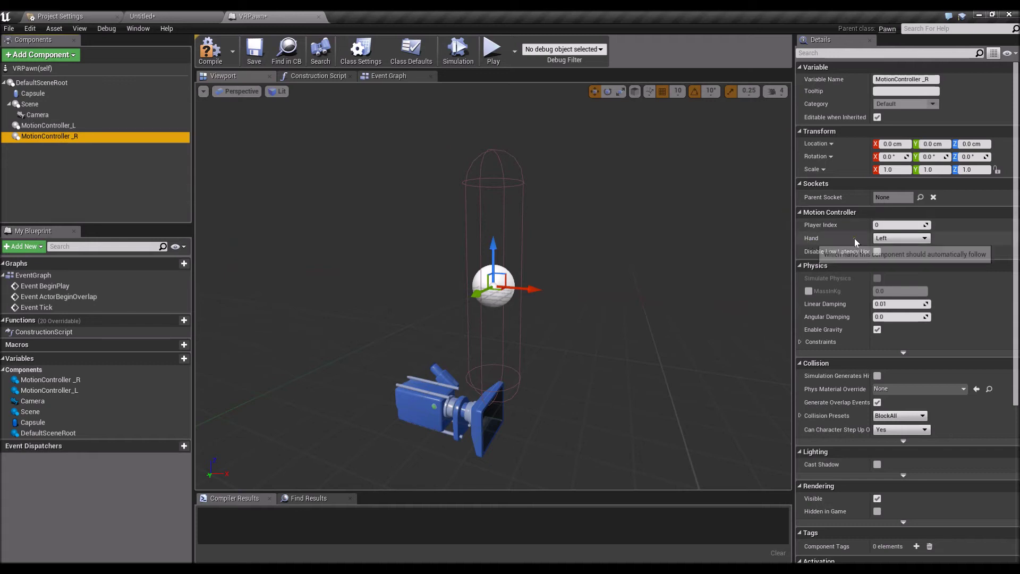
Set MotionController _R's Hand to Right and attach both controllers under Scene
{"action": "left_click", "coordinate": [909, 239]}
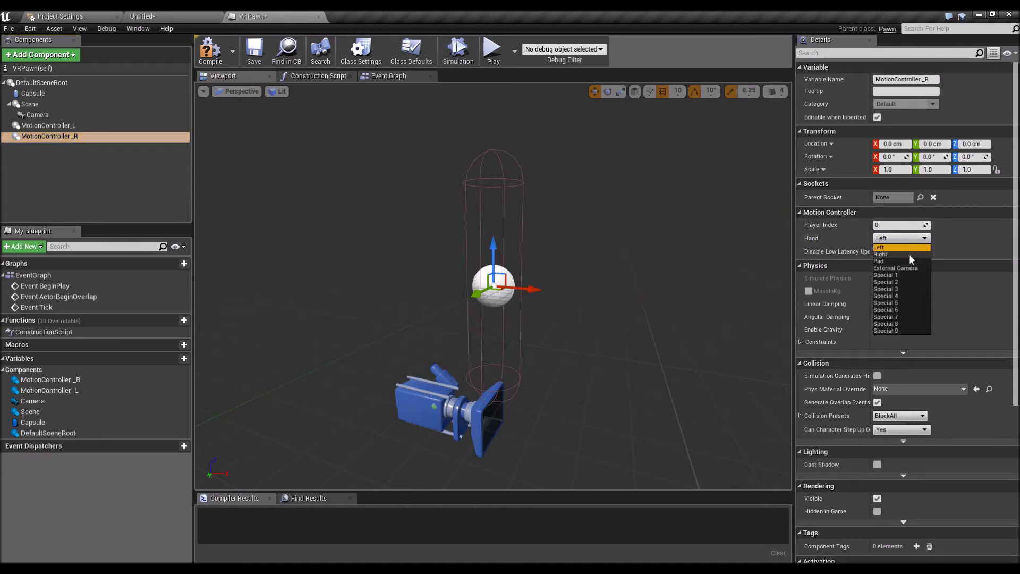
{"action": "left_click", "coordinate": [910, 255]}
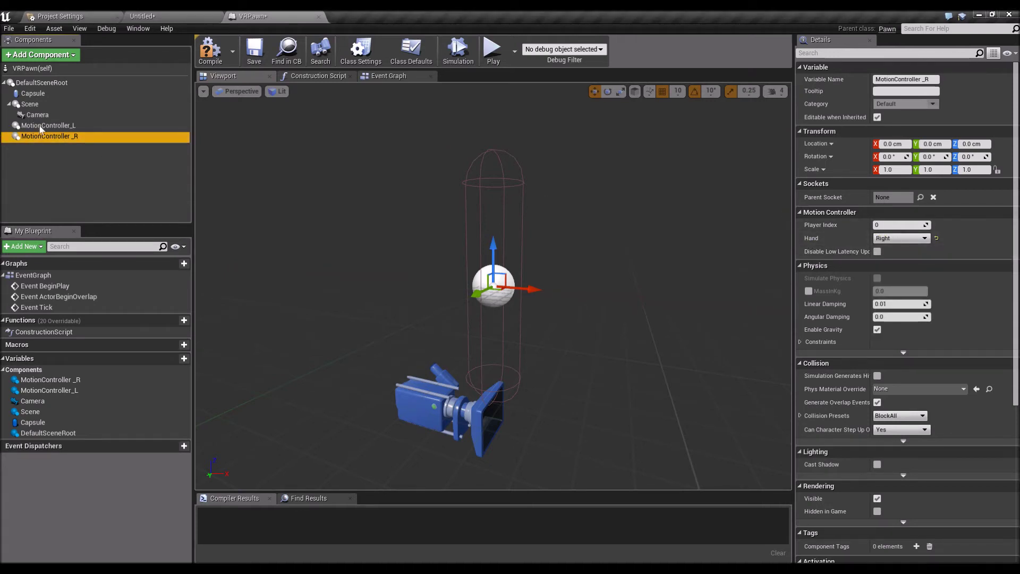
{"action": "left_click_drag", "start_coordinate": [39, 126], "coordinate": [44, 108]}
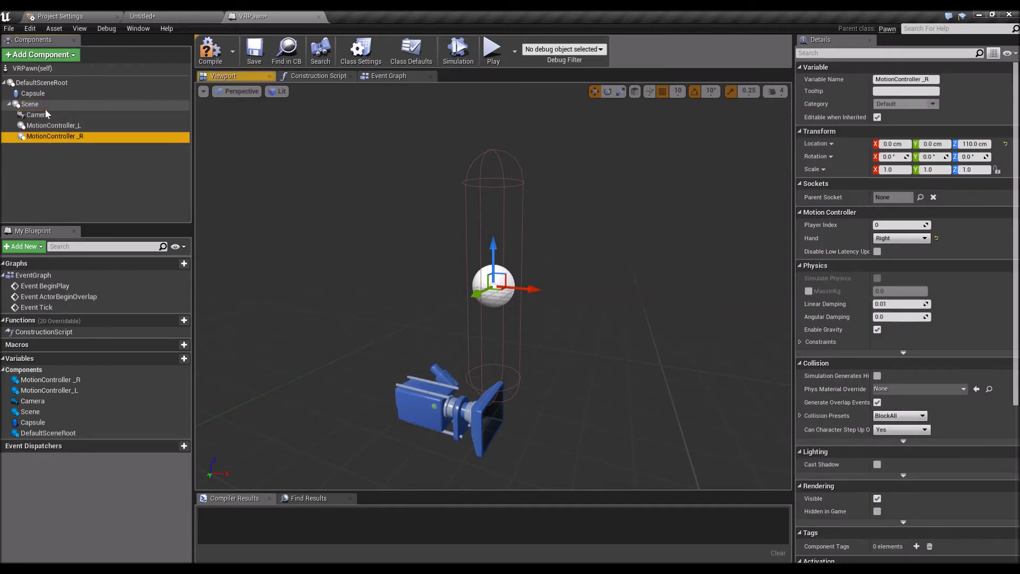
{"action": "left_click", "coordinate": [43, 149]}
Check the hand settings of both motion controllers and the Camera
{"action": "left_click", "coordinate": [45, 137]}
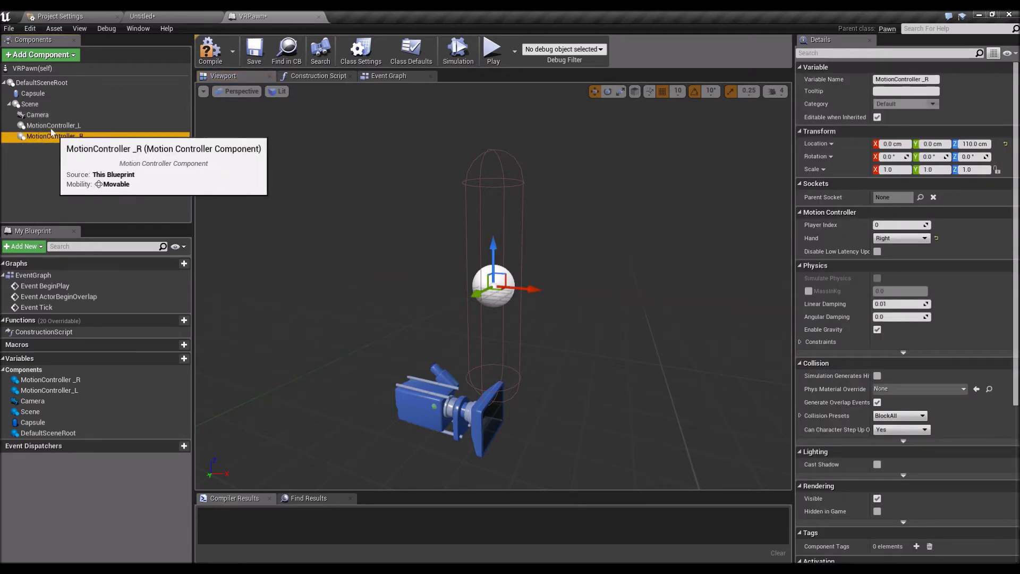
{"action": "left_click", "coordinate": [49, 127]}
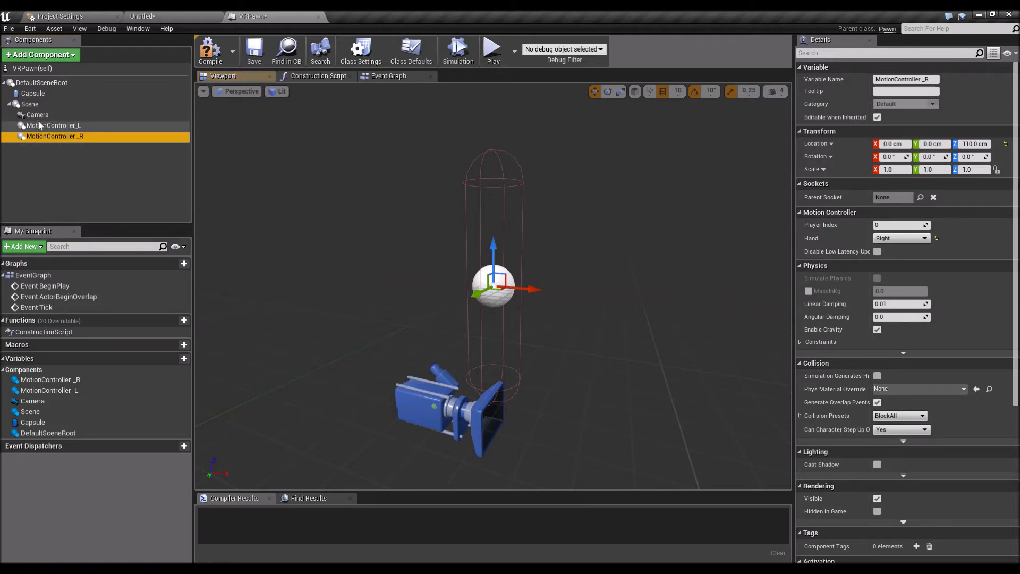
{"action": "left_click", "coordinate": [37, 115]}
{"action": "left_click", "coordinate": [41, 125]}
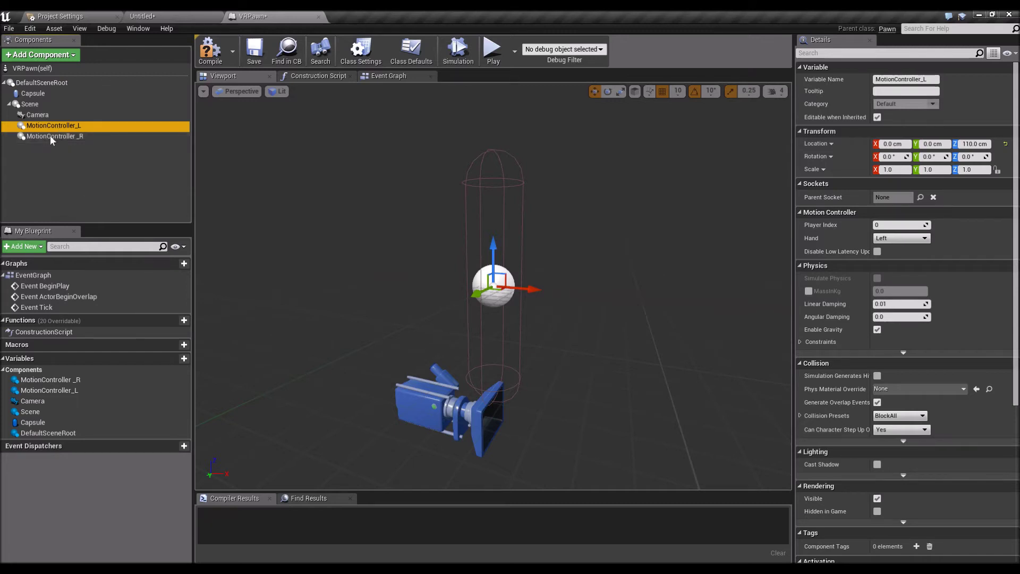
{"action": "left_click", "coordinate": [48, 136]}
{"action": "left_click", "coordinate": [46, 126]}
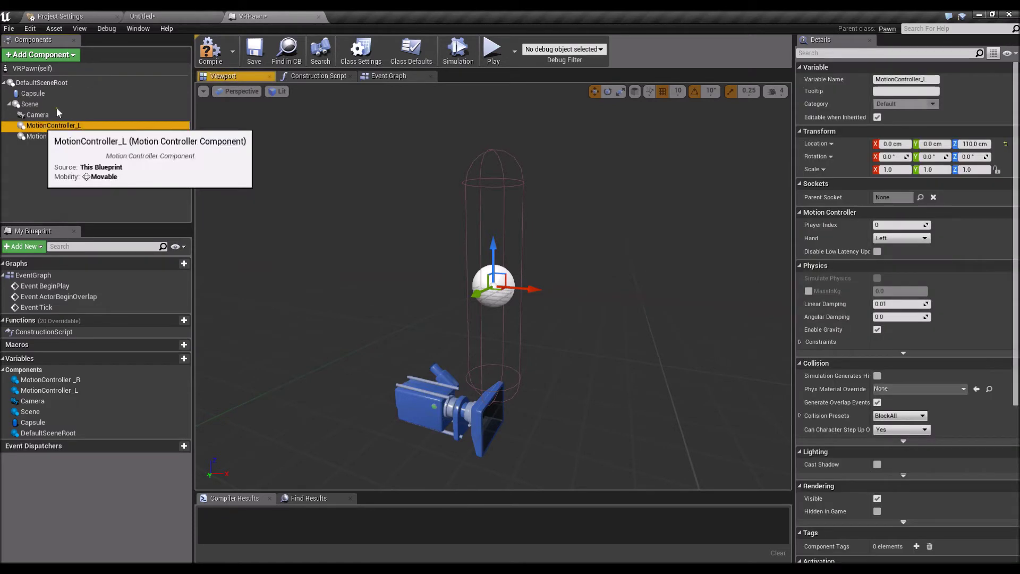
Add a Static Mesh component named StaticMesh_L
{"action": "left_click", "coordinate": [25, 57]}
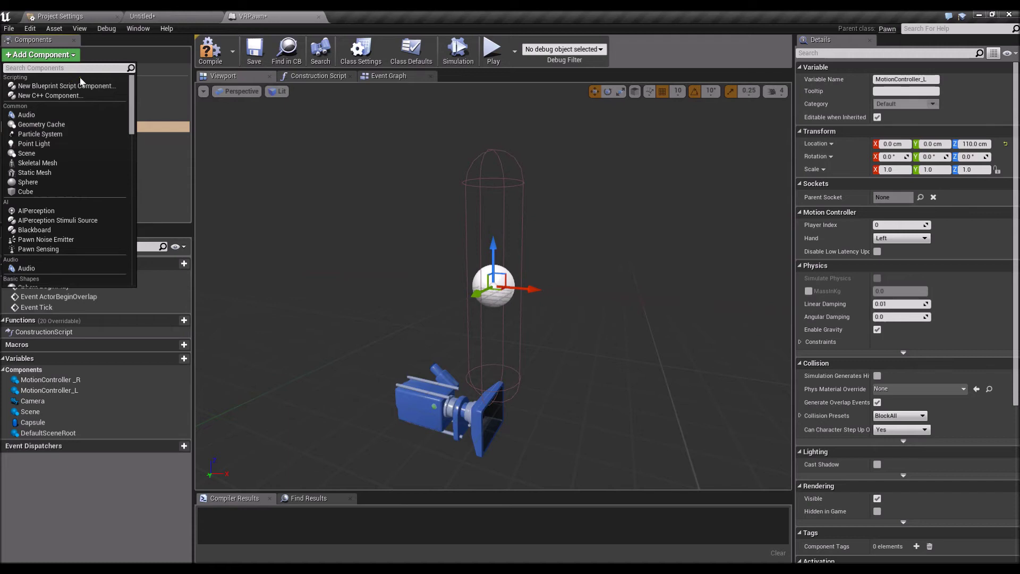
{"action": "type", "text": "static"}
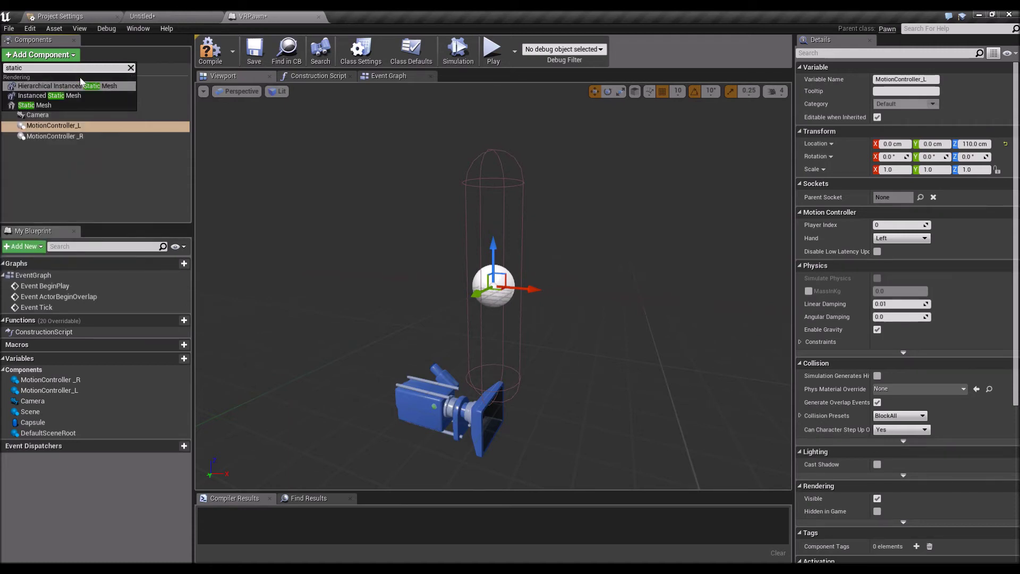
{"action": "left_click", "coordinate": [33, 105]}
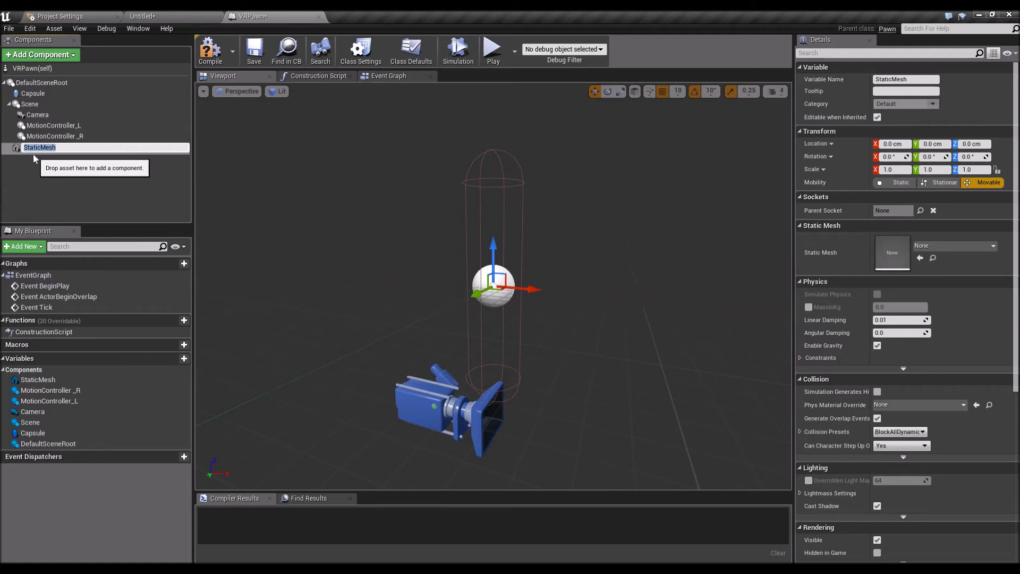
{"action": "type", "text": "_L"}
{"action": "key", "text": "Return"}
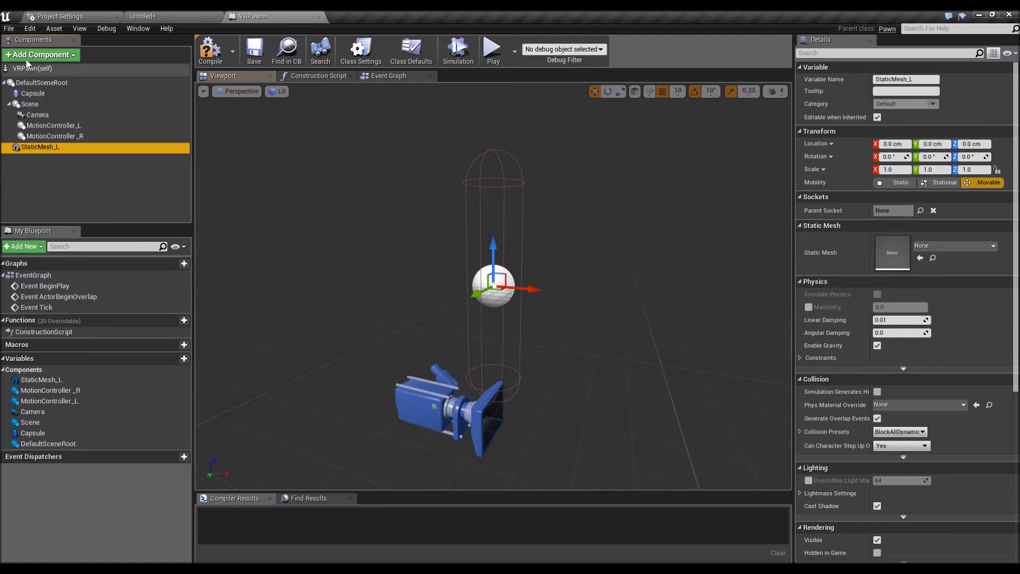
Add a second mesh StaticMesh_R and attach StaticMesh_L under MotionController_L
{"action": "left_click", "coordinate": [39, 55]}
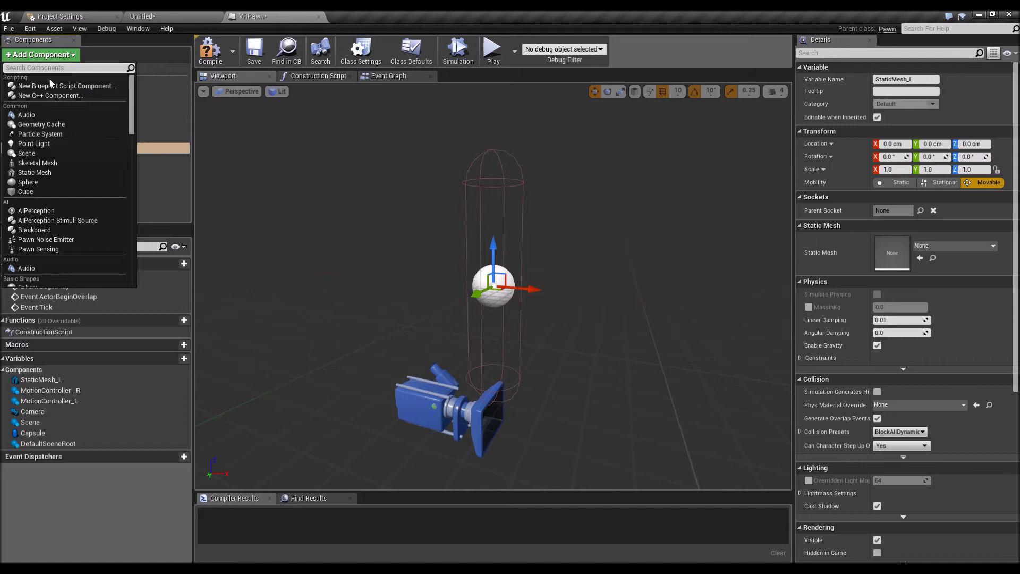
{"action": "type", "text": "StaticMesh"}
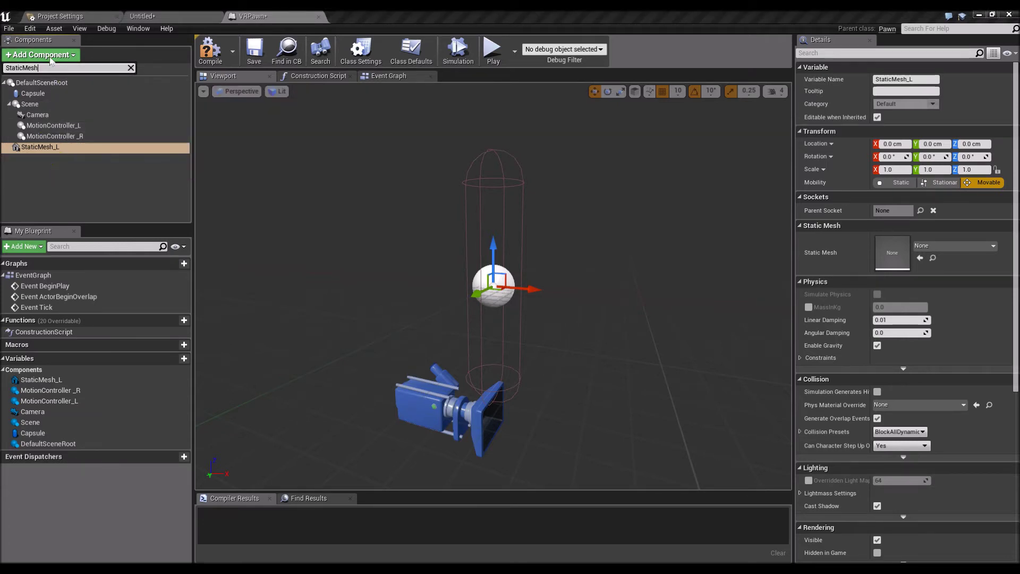
{"action": "key", "text": "Escape"}
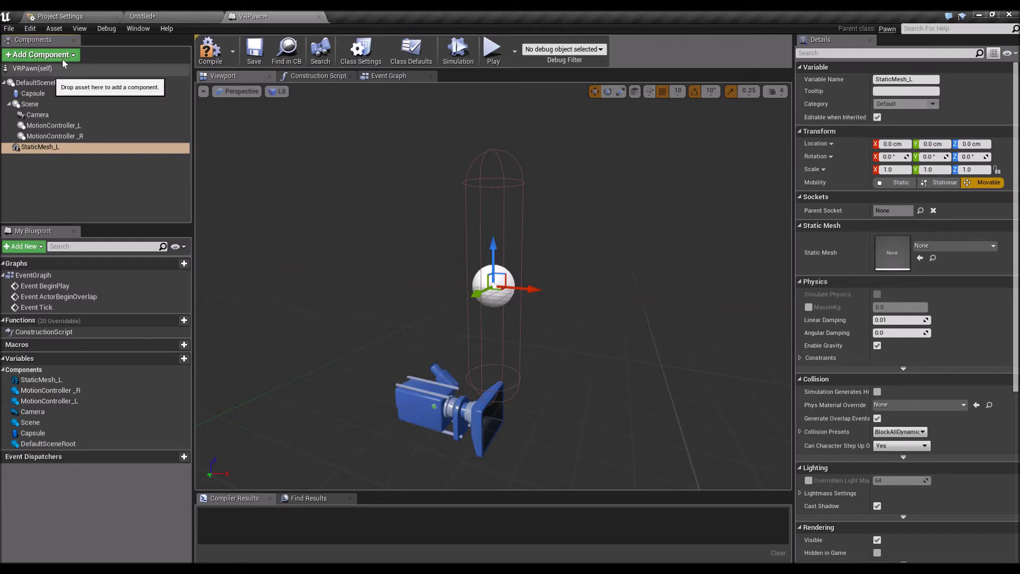
{"action": "left_click", "coordinate": [63, 55]}
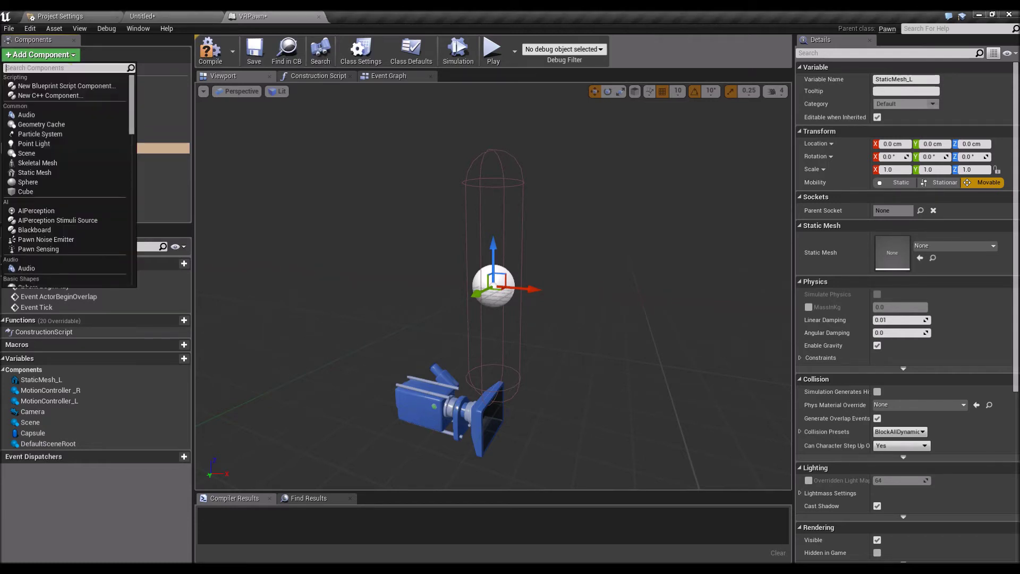
{"action": "type", "text": "static"}
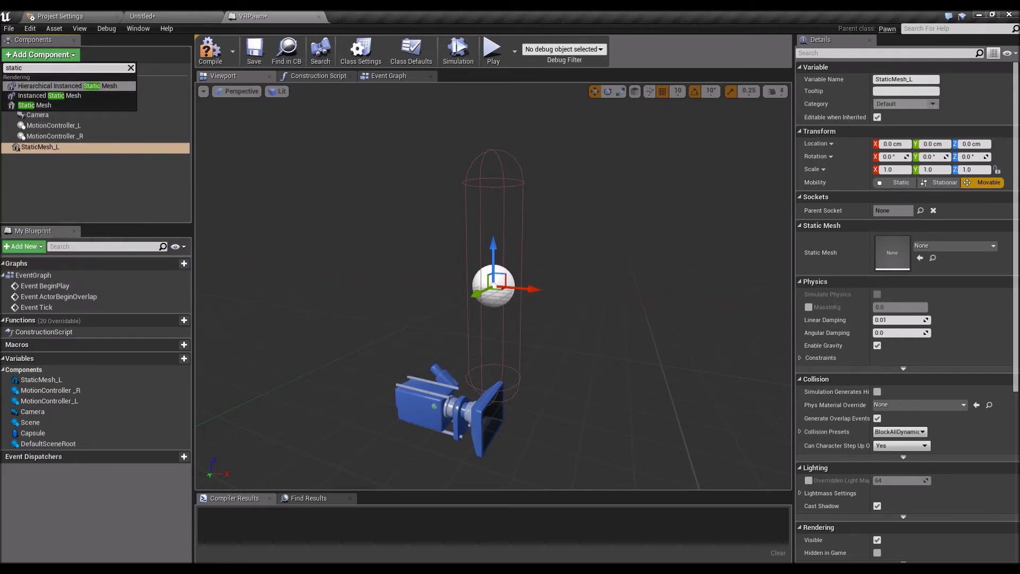
{"action": "left_click", "coordinate": [35, 105]}
{"action": "key", "text": "End"}
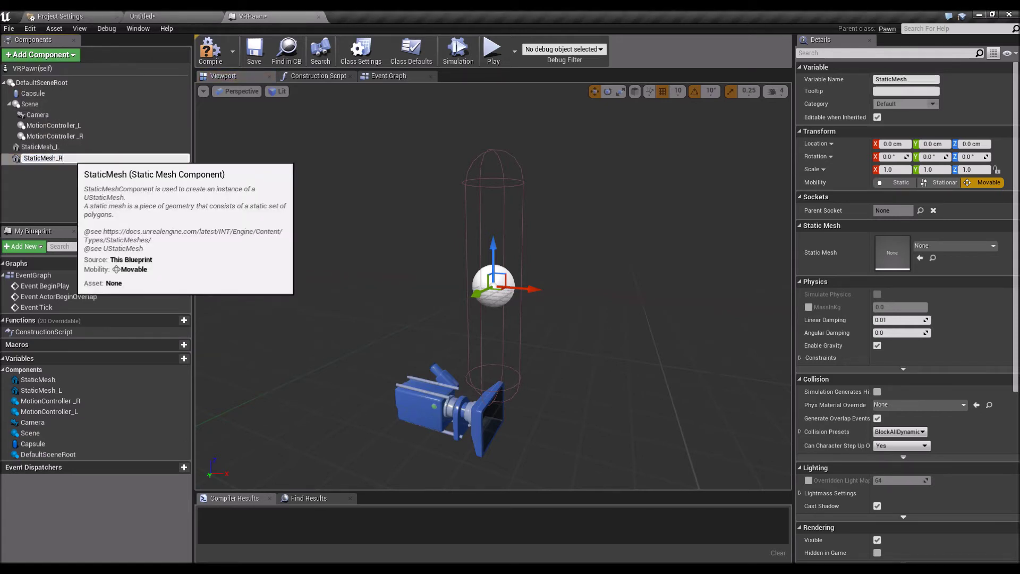
{"action": "key", "text": "Return"}
{"action": "left_click_drag", "start_coordinate": [37, 147], "coordinate": [71, 148]}
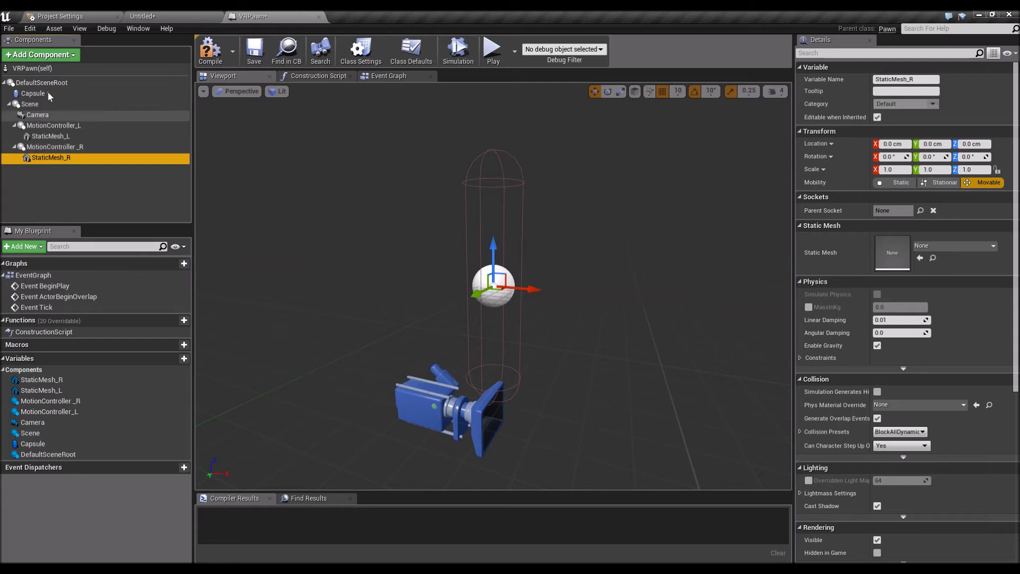
Compile VRPawn, review StaticMesh_L and StaticMesh_R, and save the Blueprint
{"action": "left_click", "coordinate": [208, 53]}
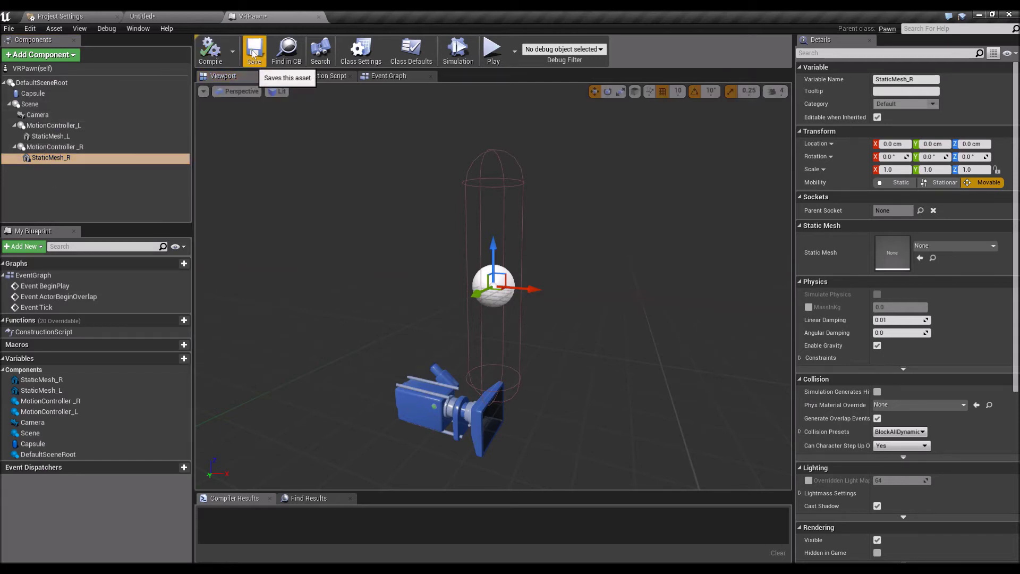
{"action": "left_click", "coordinate": [51, 136]}
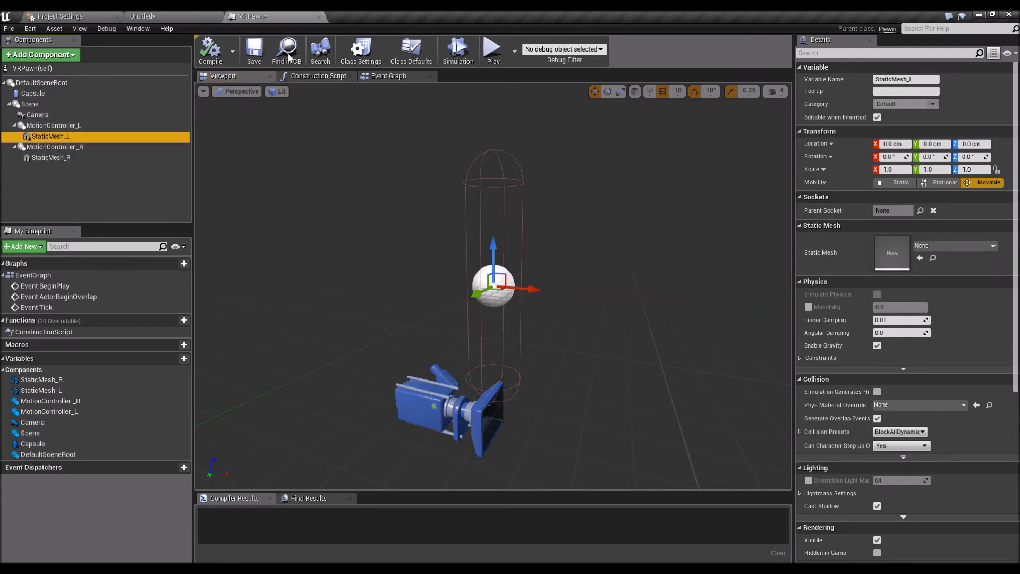
{"action": "left_click", "coordinate": [45, 158]}
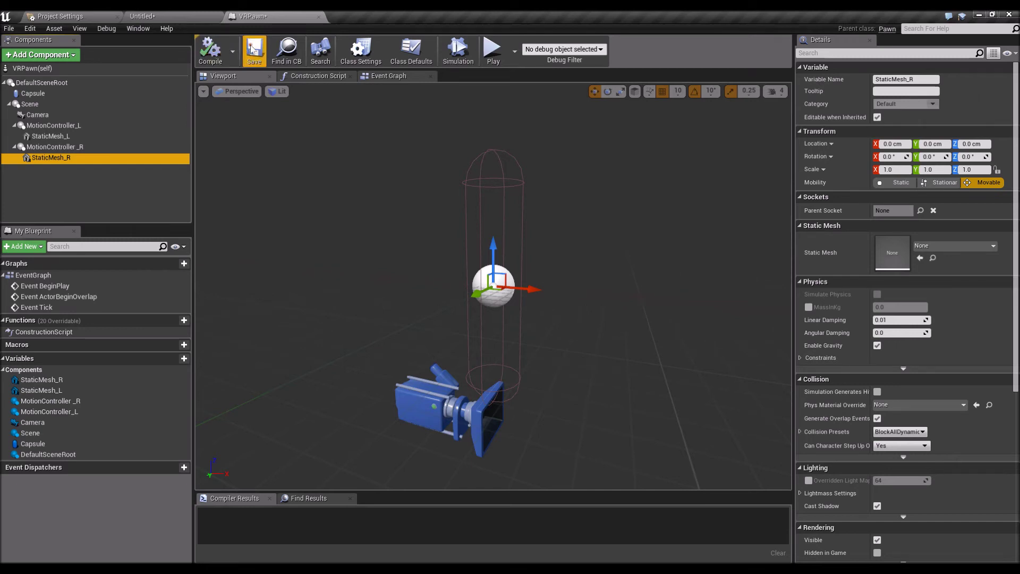
{"action": "left_click", "coordinate": [252, 51]}
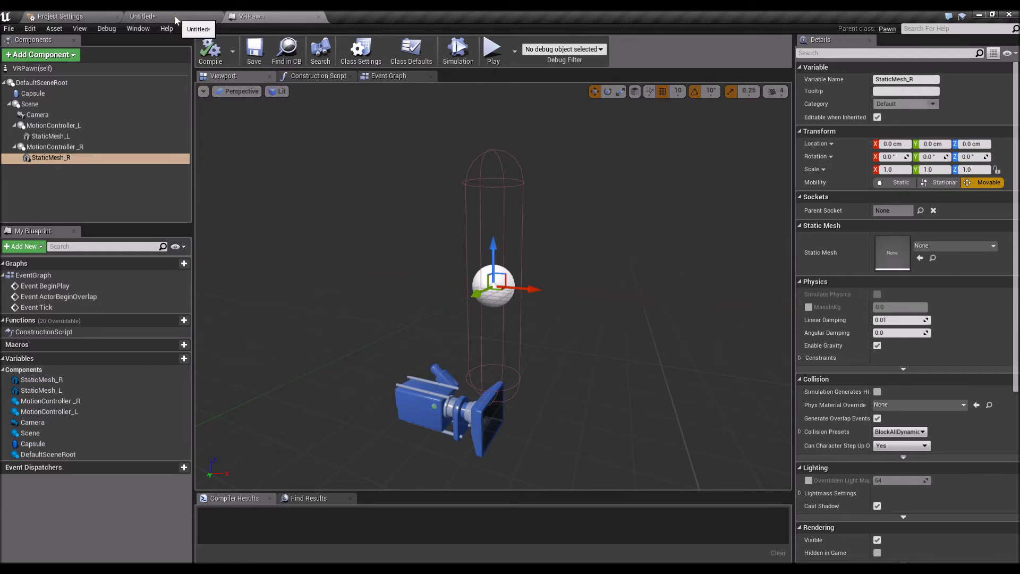
Save the untitled level as NewMap in the project's Content folder
{"action": "left_click", "coordinate": [174, 15]}
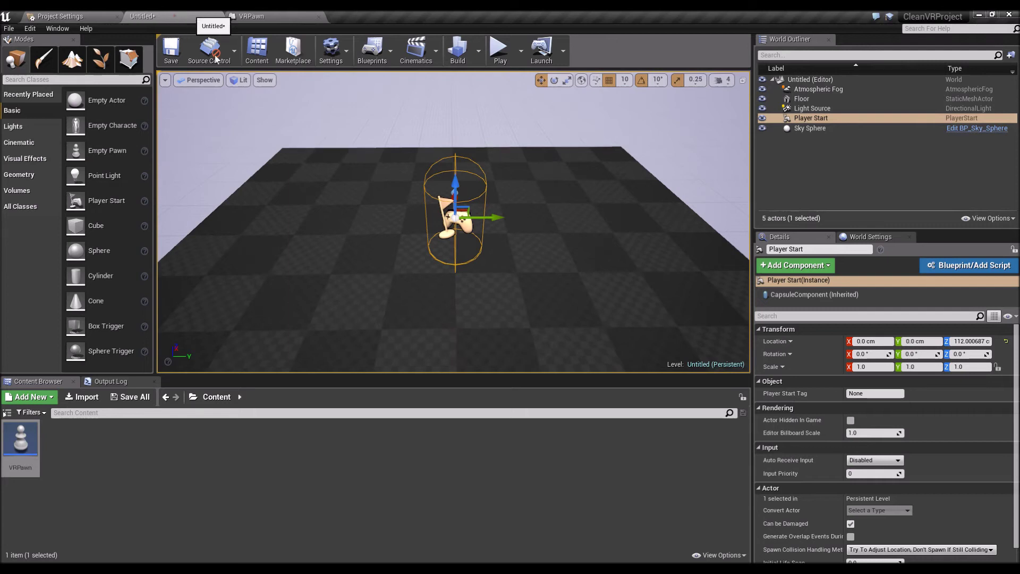
{"action": "left_click", "coordinate": [170, 49]}
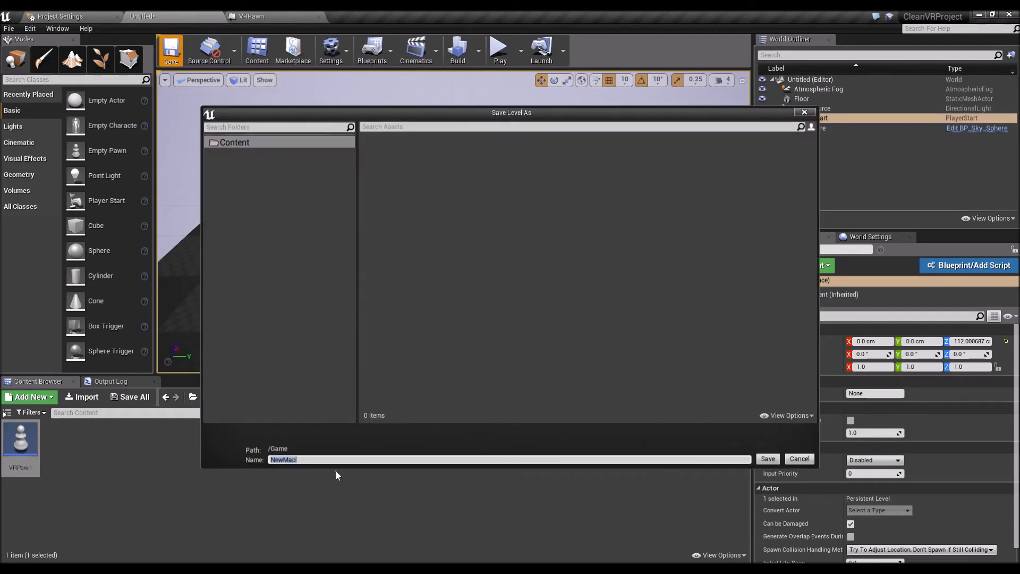
{"action": "key", "text": "End"}
{"action": "left_click", "coordinate": [767, 459]}
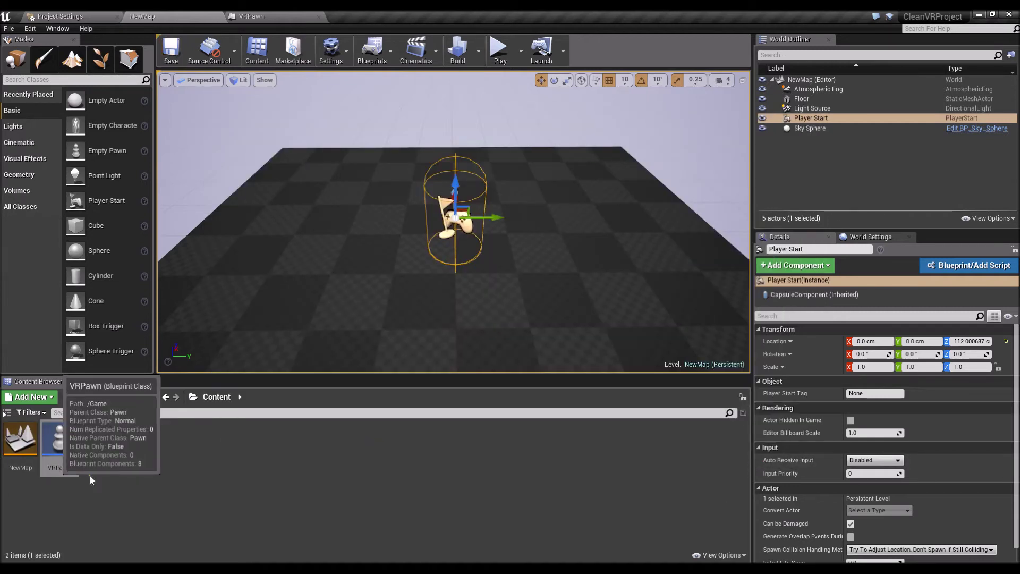
{"action": "left_click", "coordinate": [26, 399]}
Create a Game Mode Blueprint Class named VRGameMode and open it for editing
{"action": "left_click", "coordinate": [45, 208]}
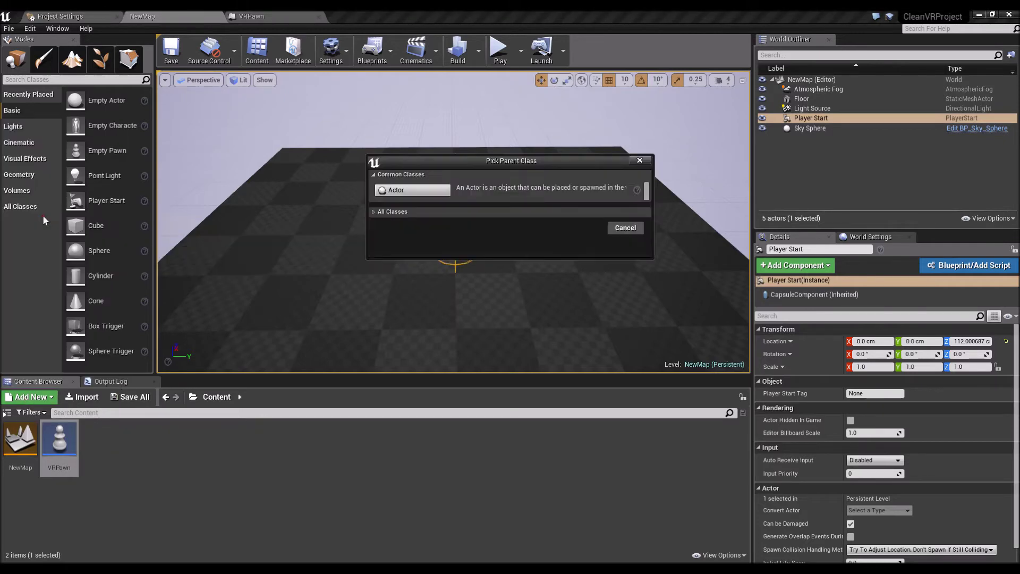
{"action": "left_click", "coordinate": [394, 270]}
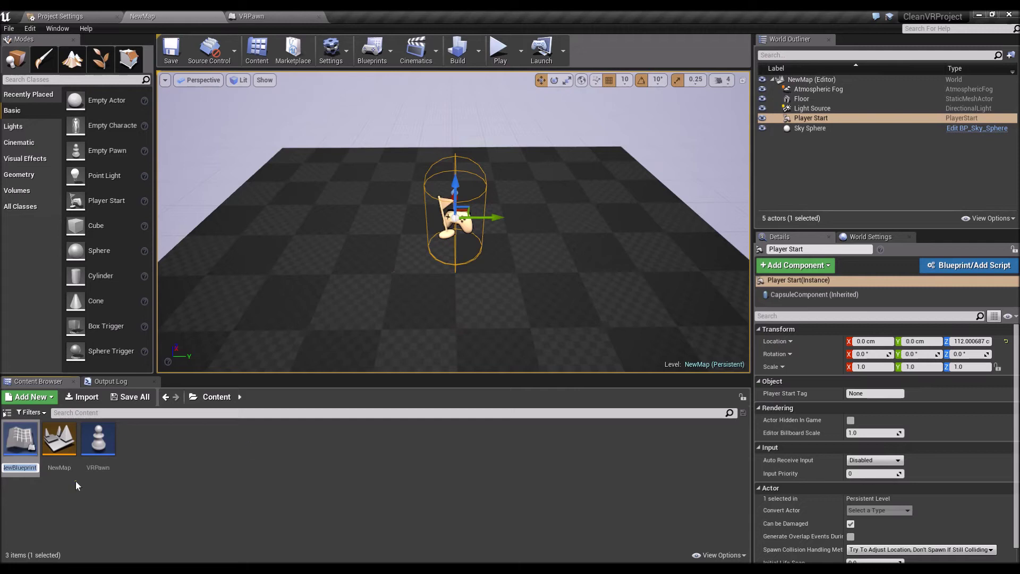
{"action": "type", "text": "VRGameMode"}
{"action": "key", "text": "Return"}
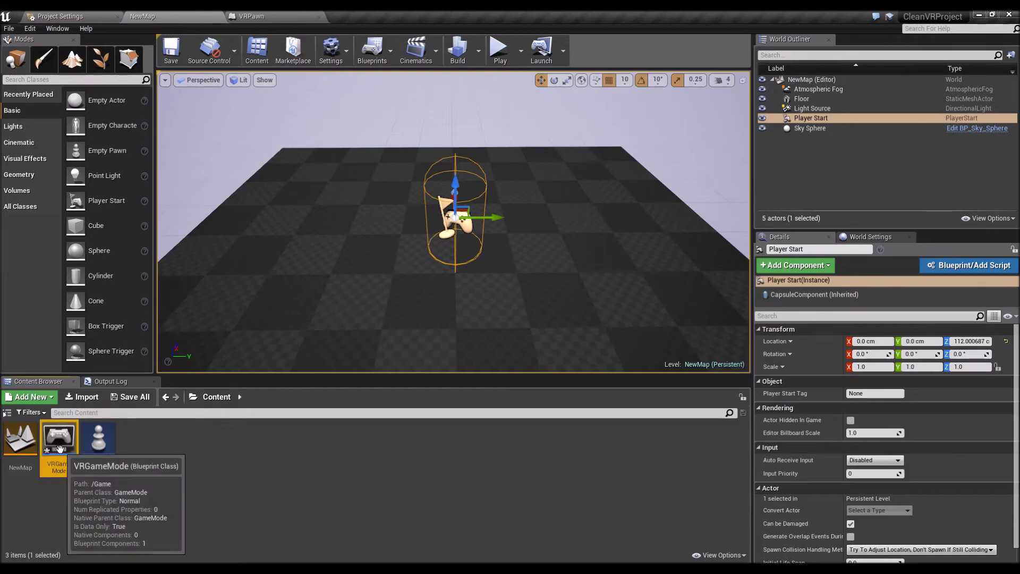
{"action": "double_click", "coordinate": [21, 441]}
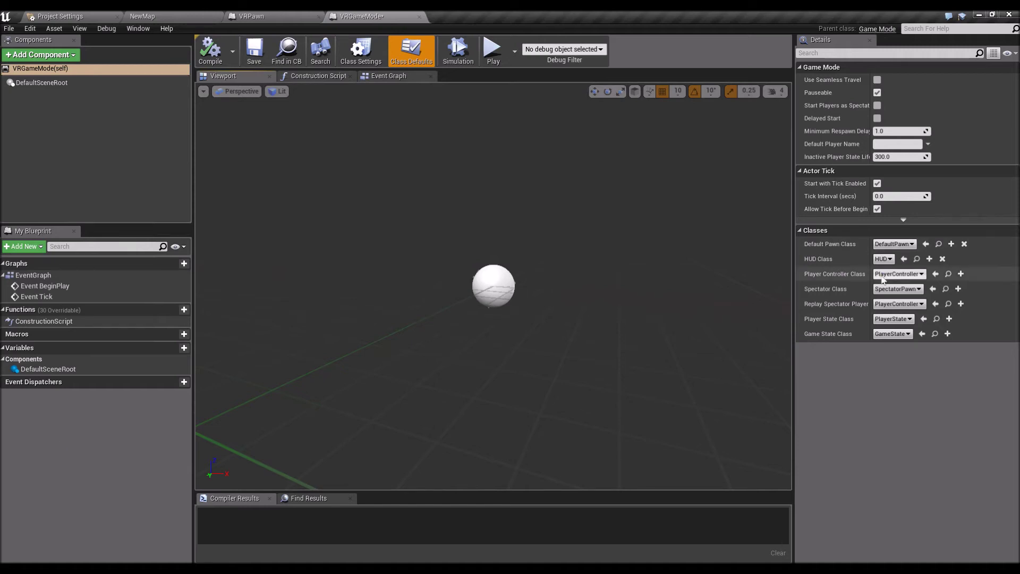
Set VRGameMode's Default Pawn Class to VRPawn, then compile and save the blueprint
{"action": "left_click", "coordinate": [904, 245]}
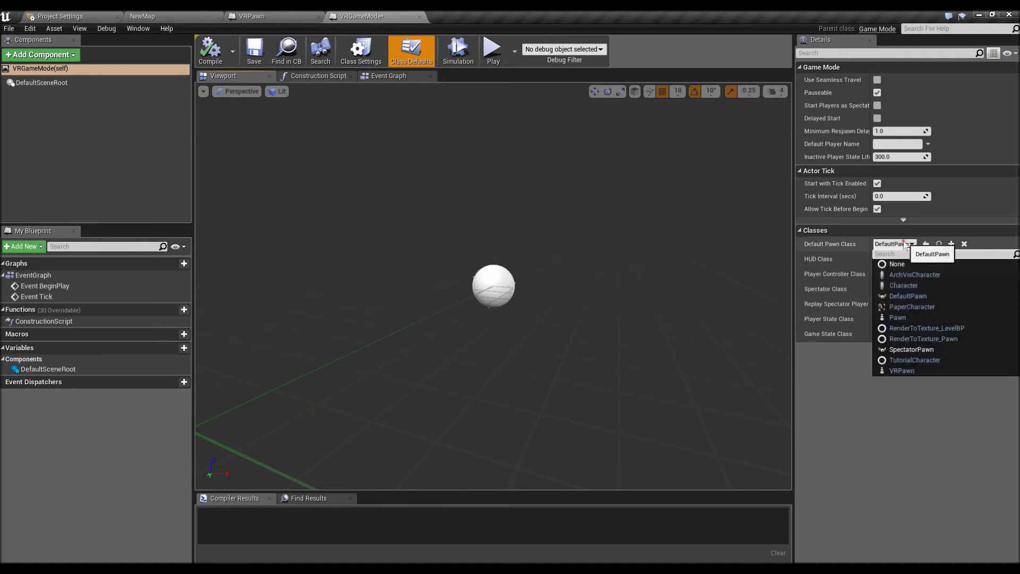
{"action": "left_click", "coordinate": [901, 370]}
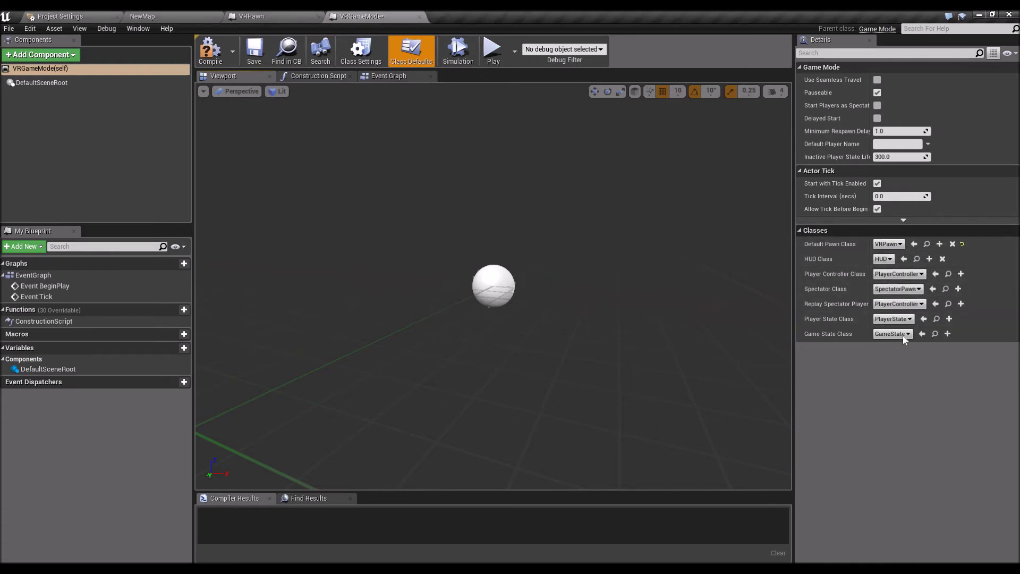
{"action": "left_click", "coordinate": [210, 53]}
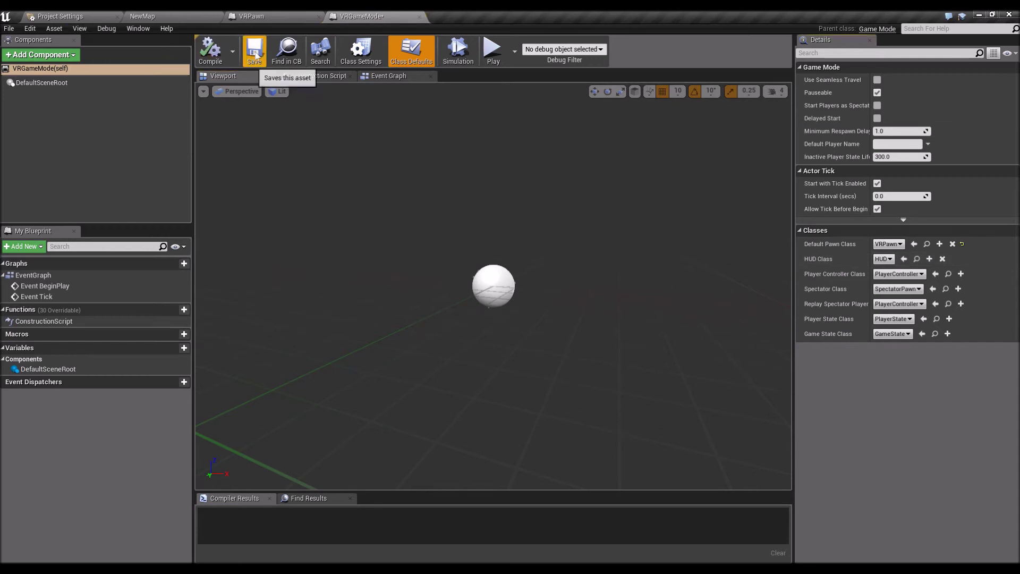
{"action": "left_click", "coordinate": [254, 51]}
{"action": "left_click", "coordinate": [159, 17]}
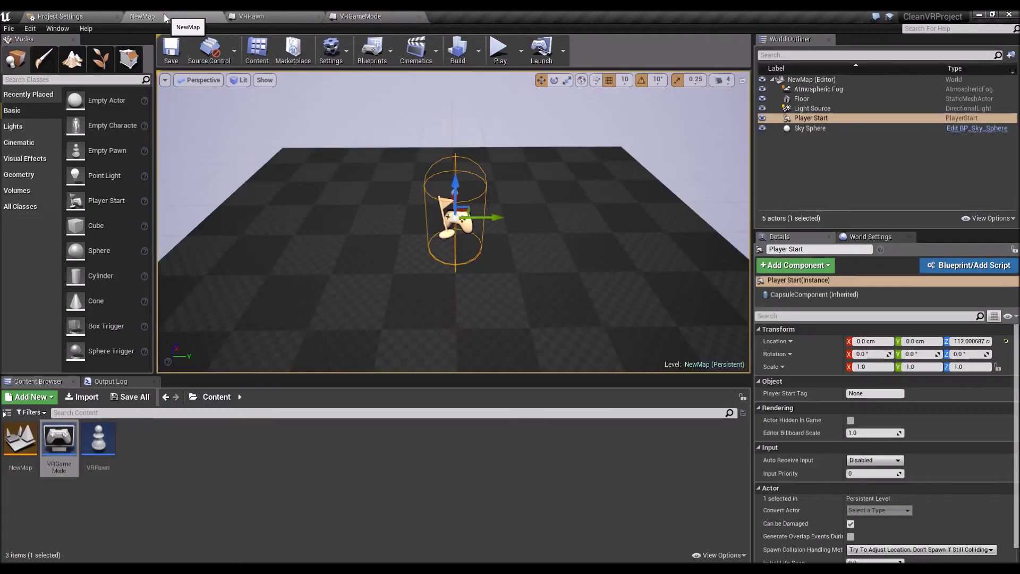
Set NewMap's World Settings GameMode Override to VRGameMode and save the level
{"action": "left_click", "coordinate": [242, 486]}
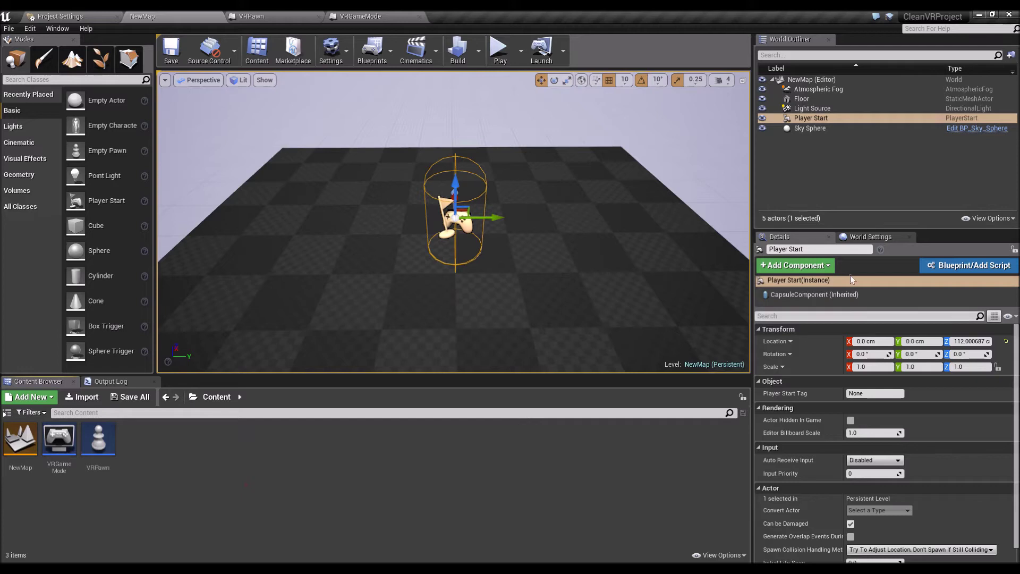
{"action": "left_click", "coordinate": [871, 237]}
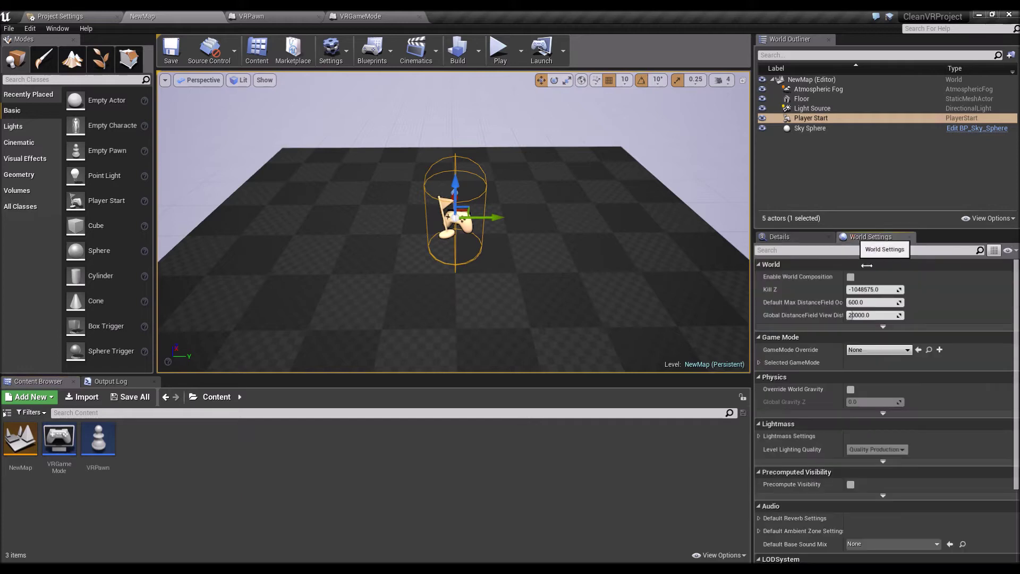
{"action": "left_click", "coordinate": [861, 351]}
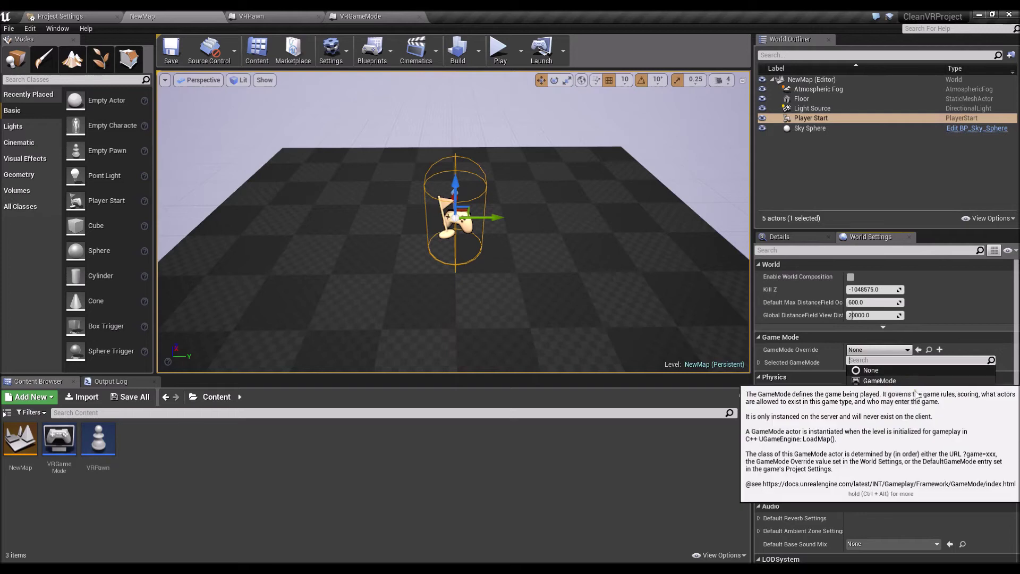
{"action": "left_click", "coordinate": [906, 402]}
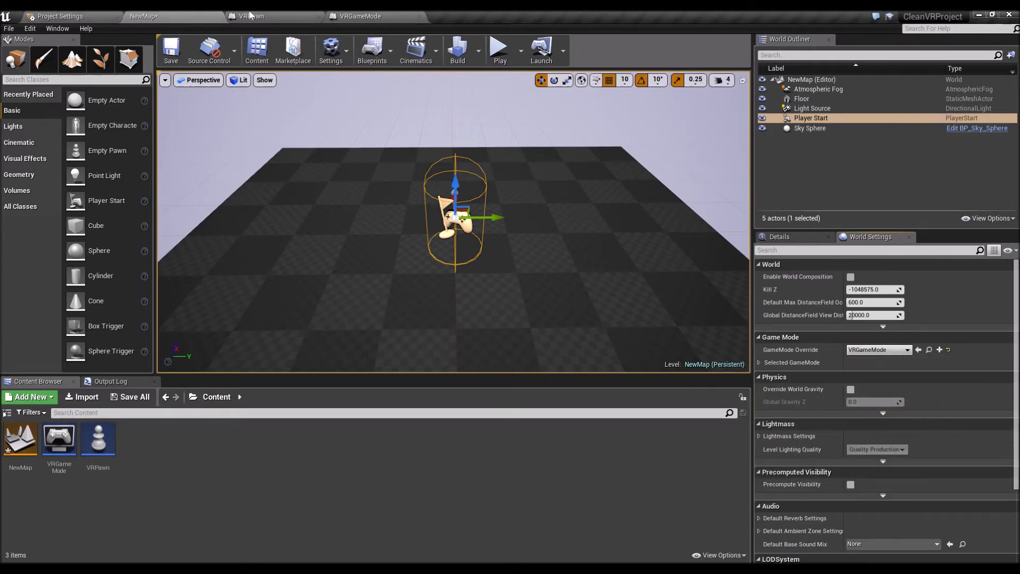
{"action": "left_click", "coordinate": [171, 49]}
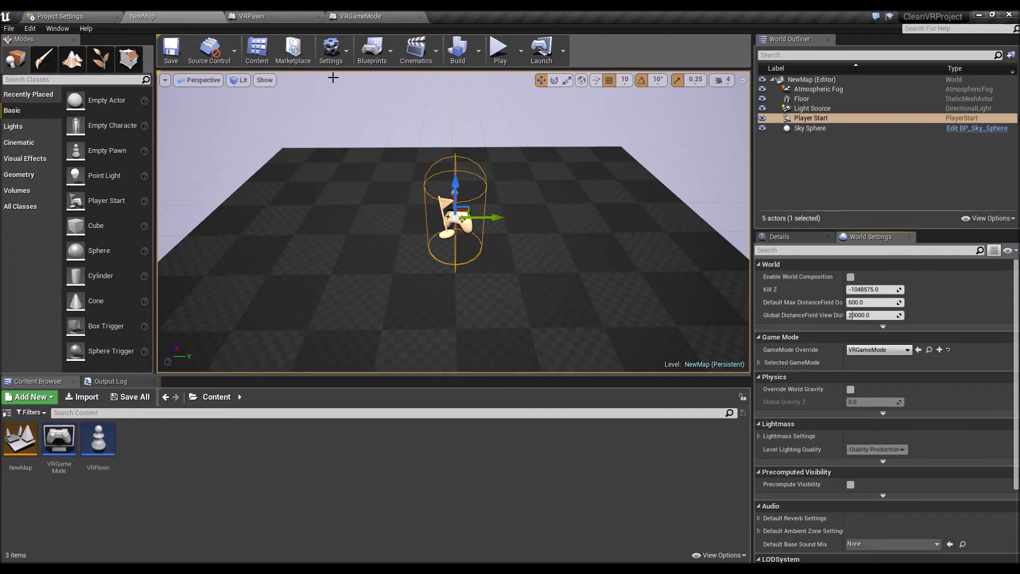
{"action": "left_click", "coordinate": [333, 49]}
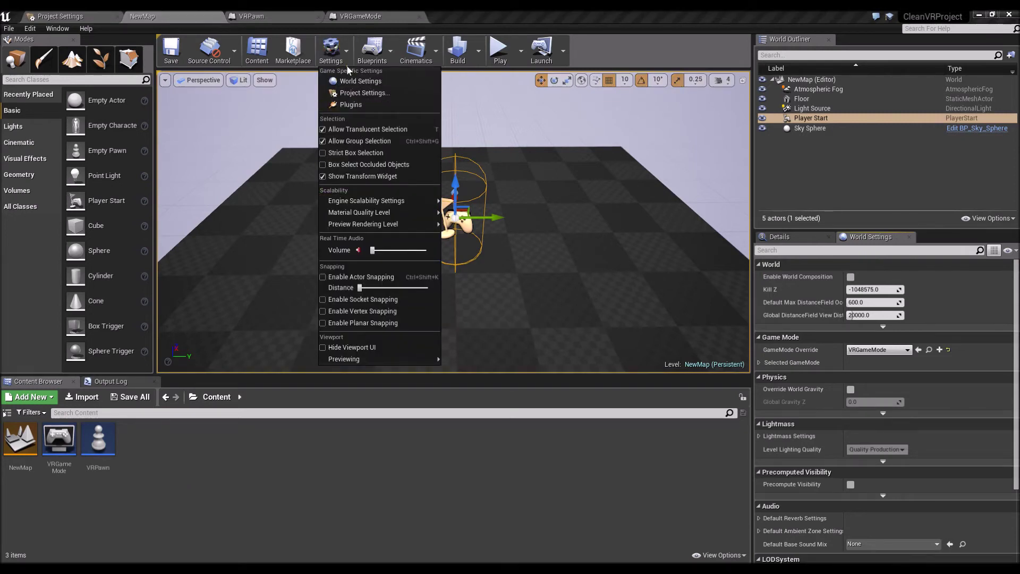
In Project Settings Maps & Modes, set Editor Startup Map and Game Default Map to NewMap
{"action": "left_click", "coordinate": [390, 94]}
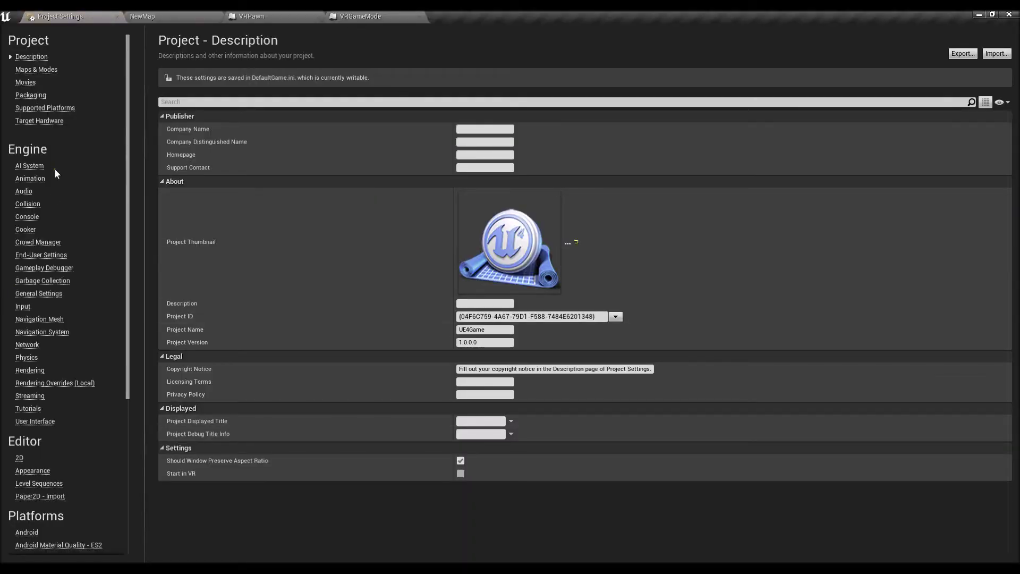
{"action": "left_click", "coordinate": [38, 70]}
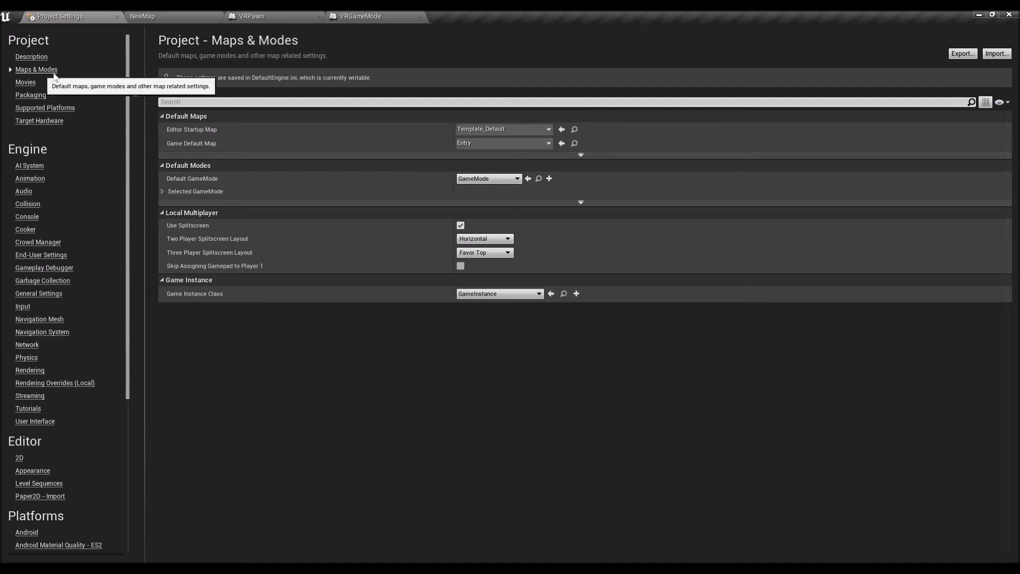
{"action": "left_click", "coordinate": [489, 129]}
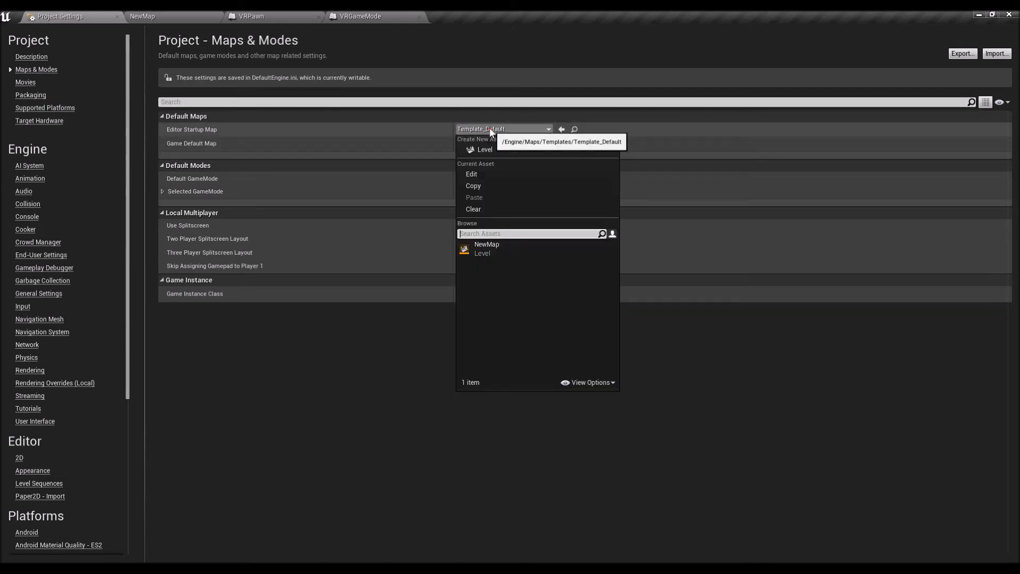
{"action": "left_click", "coordinate": [483, 247]}
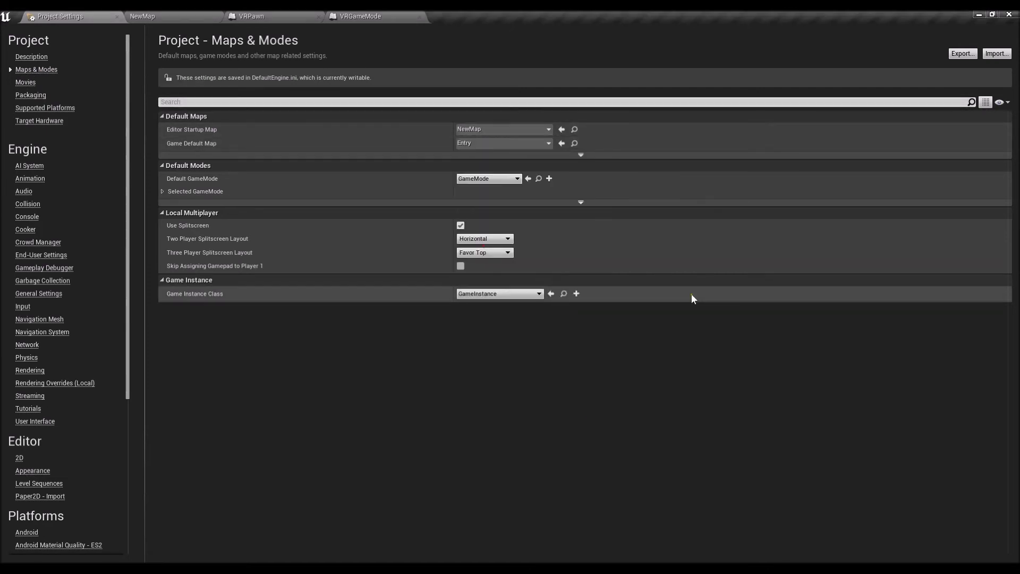
{"action": "left_click", "coordinate": [485, 143]}
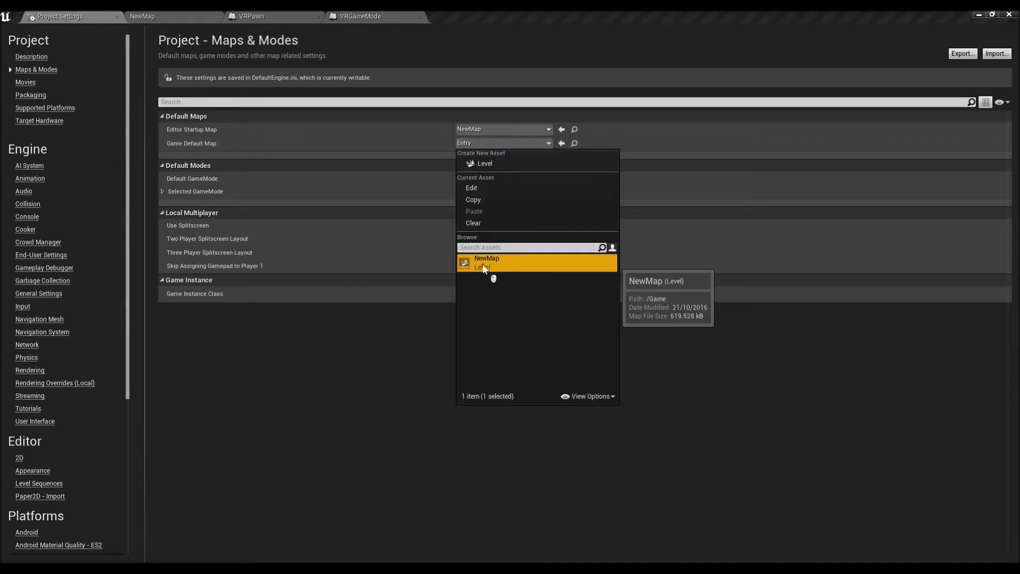
{"action": "left_click", "coordinate": [597, 271]}
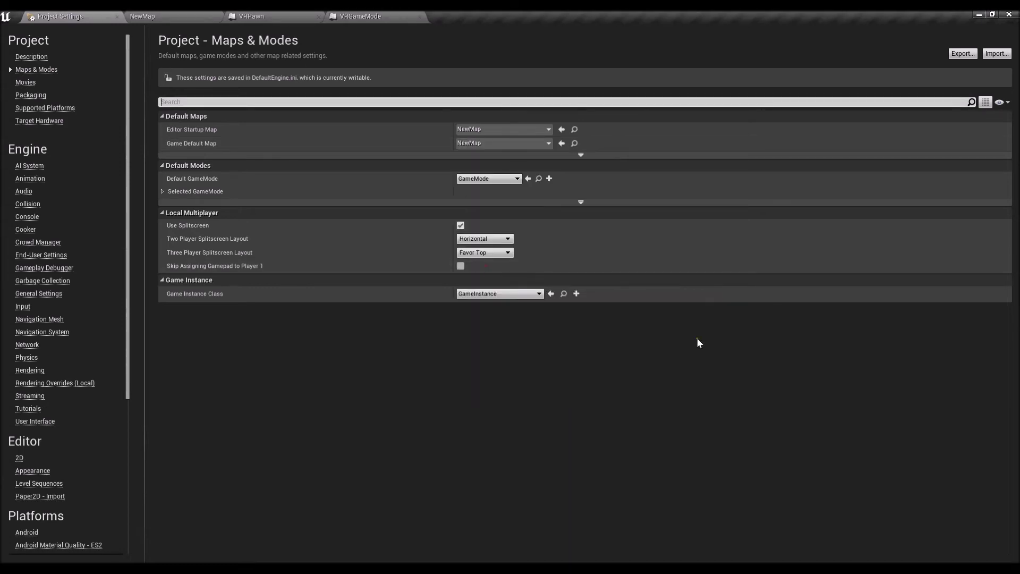
Make VRGameMode the project's Default GameMode and expand its Selected GameMode classes
{"action": "left_click", "coordinate": [481, 179]}
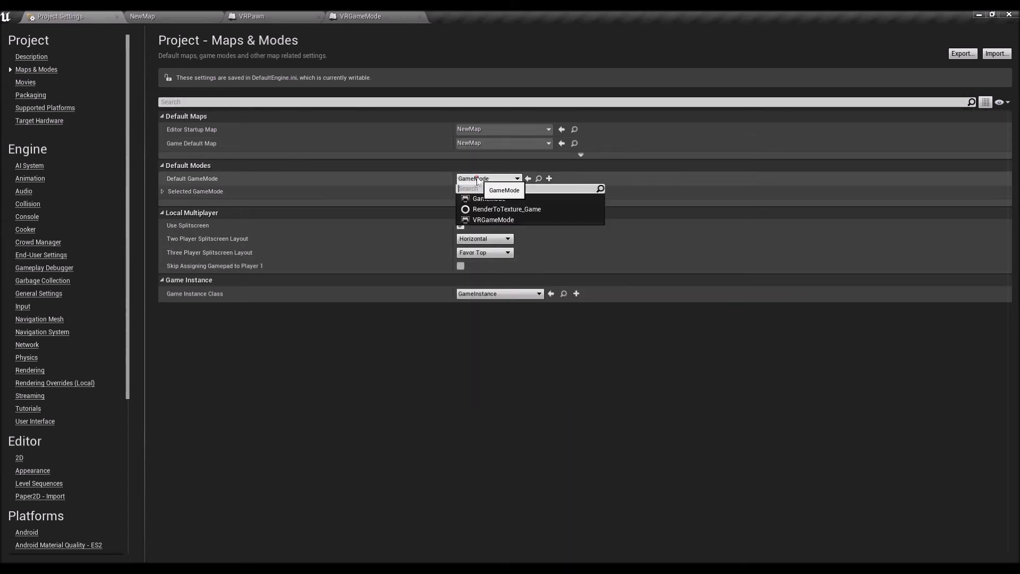
{"action": "left_click", "coordinate": [481, 219]}
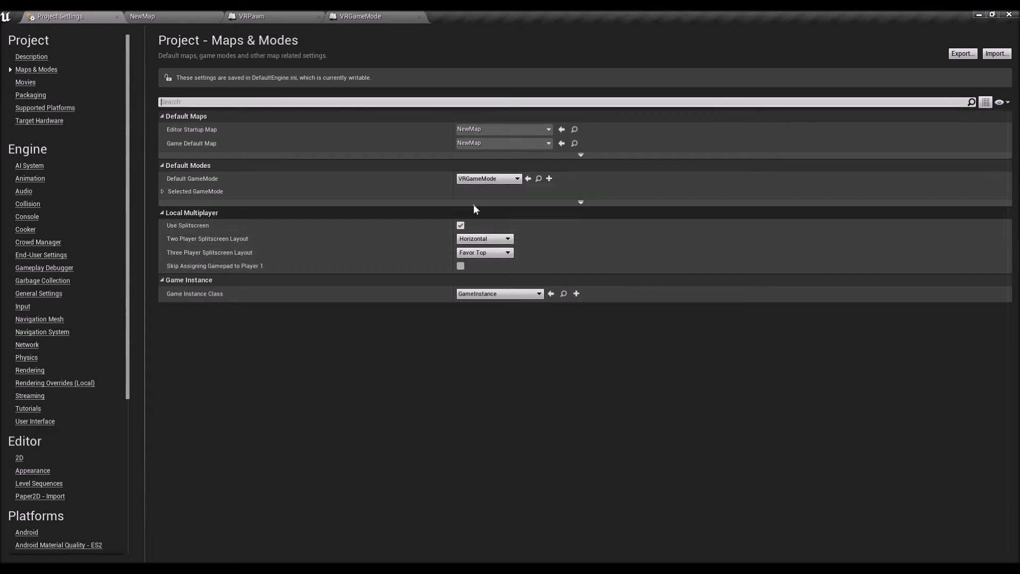
{"action": "left_click", "coordinate": [162, 192]}
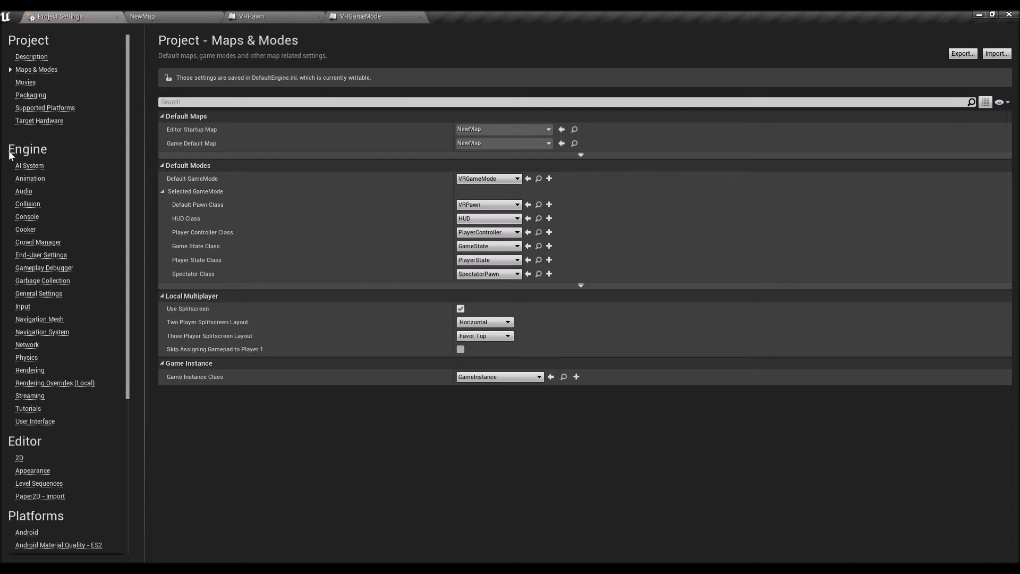
Enable Instanced Stereo under Rendering's VR settings and return to the NewMap level
{"action": "left_click", "coordinate": [24, 370]}
{"action": "scroll", "coordinate": [319, 227], "scroll_direction": "down", "scroll_amount": 15}
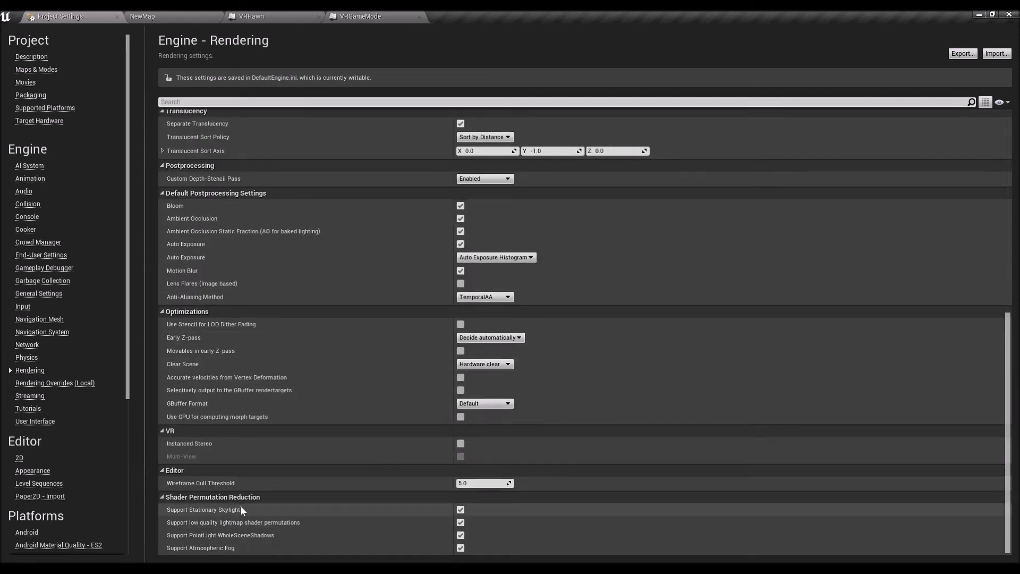
{"action": "left_click", "coordinate": [460, 443]}
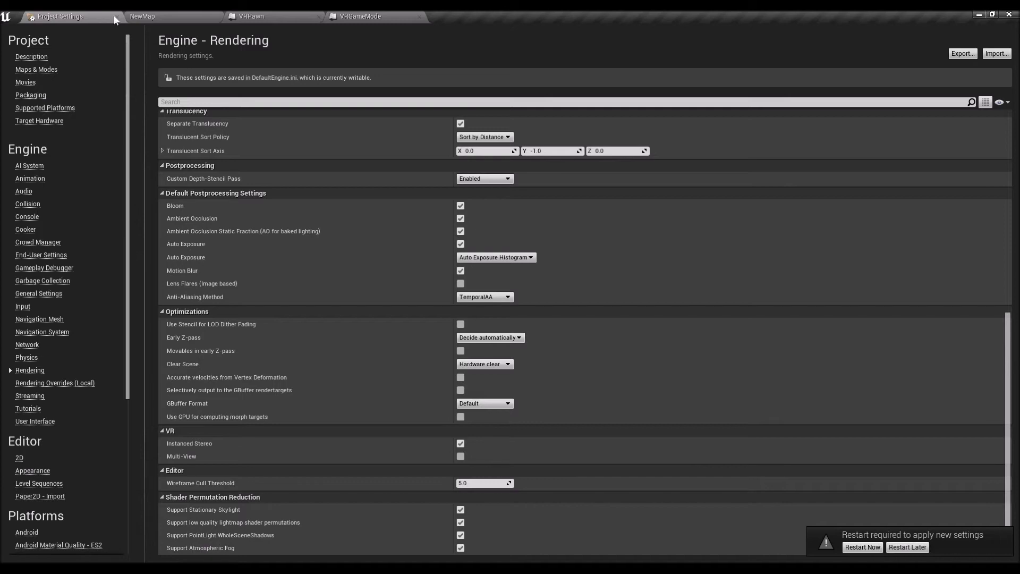
{"action": "left_click", "coordinate": [160, 19]}
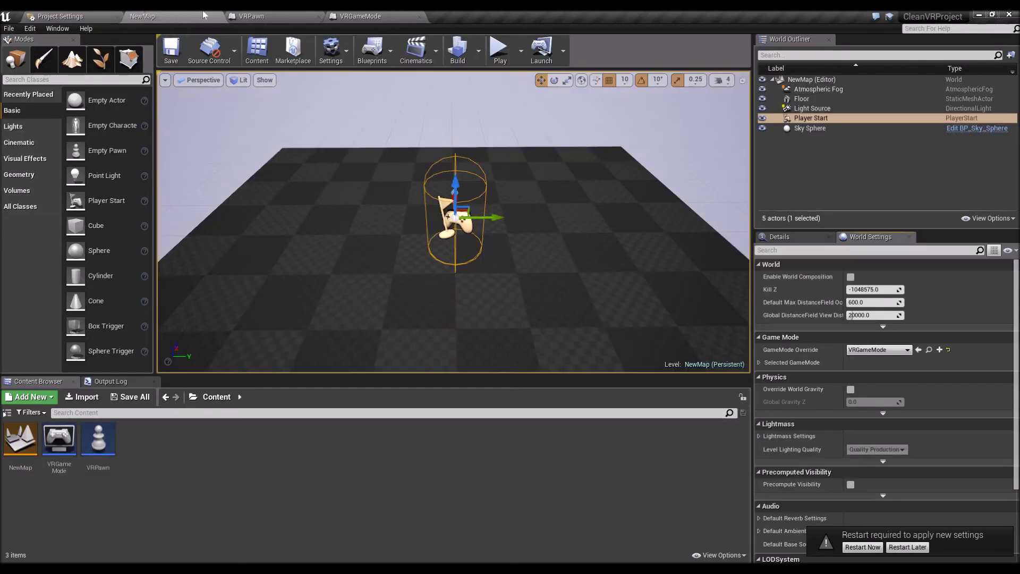
{"action": "left_click", "coordinate": [349, 54]}
{"action": "left_click", "coordinate": [352, 101]}
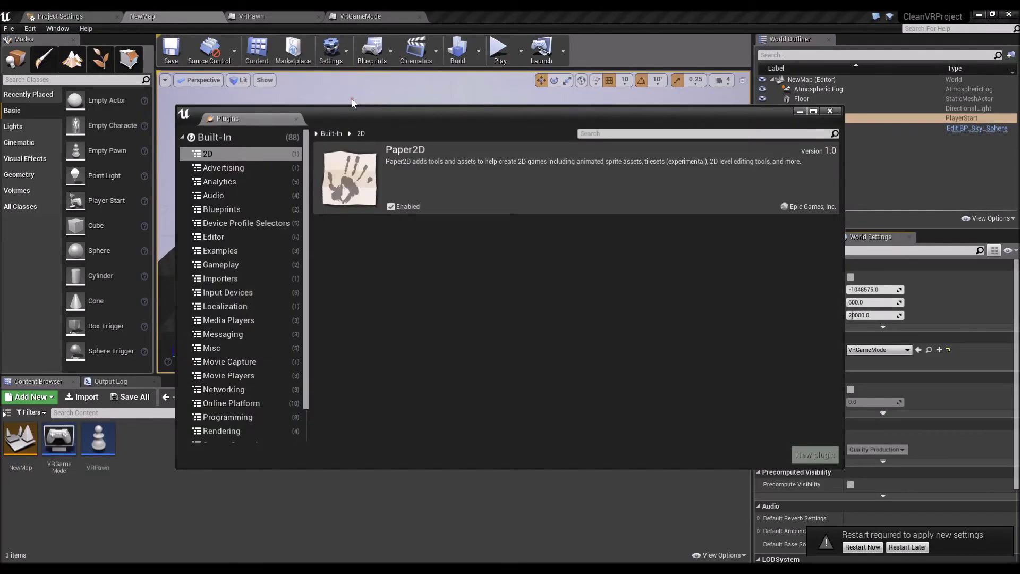
{"action": "scroll", "coordinate": [305, 298], "scroll_direction": "down", "scroll_amount": 2}
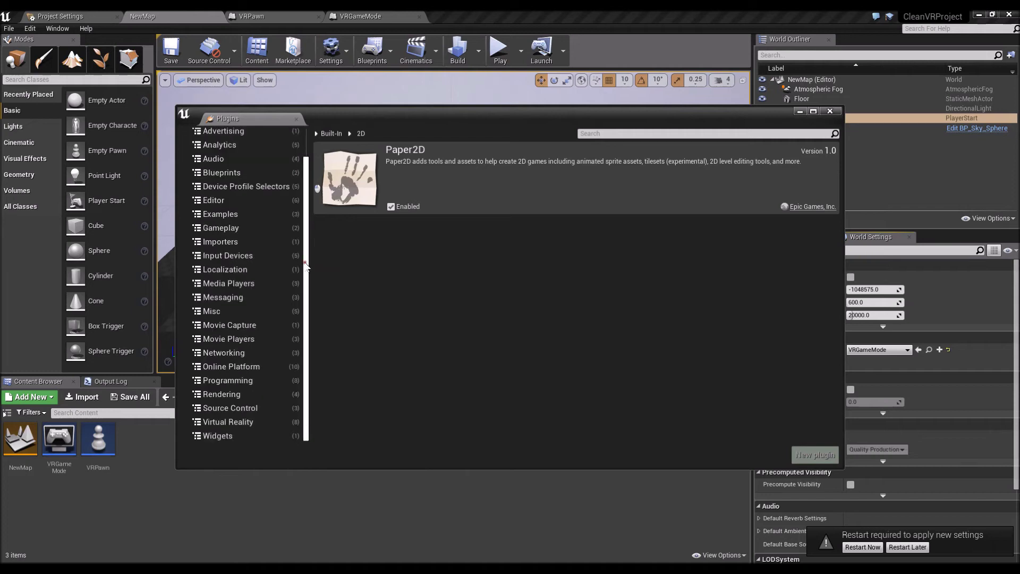
{"action": "left_click", "coordinate": [230, 422]}
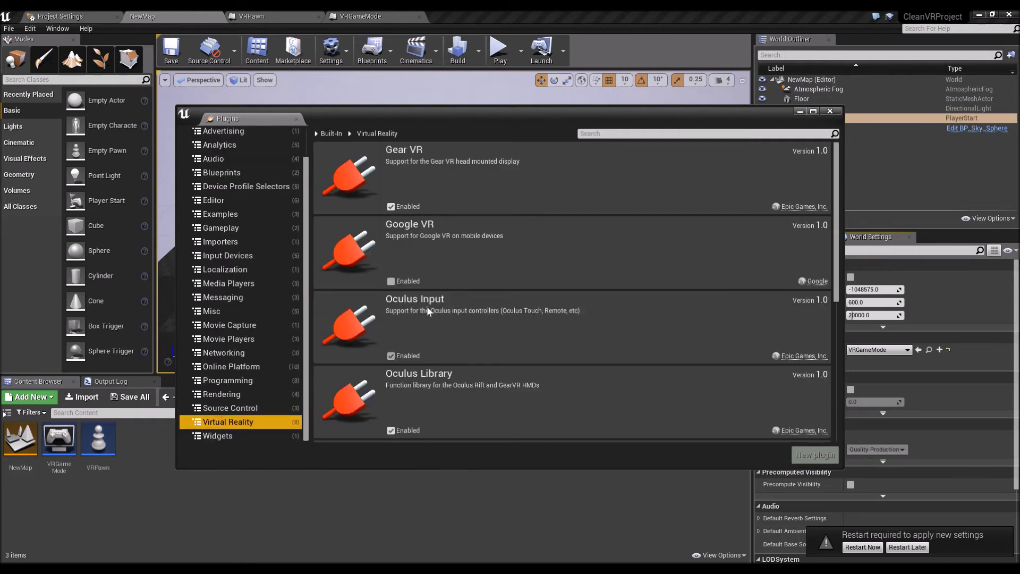
{"action": "scroll", "coordinate": [433, 277], "scroll_direction": "down", "scroll_amount": 3}
{"action": "scroll", "coordinate": [451, 319], "scroll_direction": "down", "scroll_amount": 3}
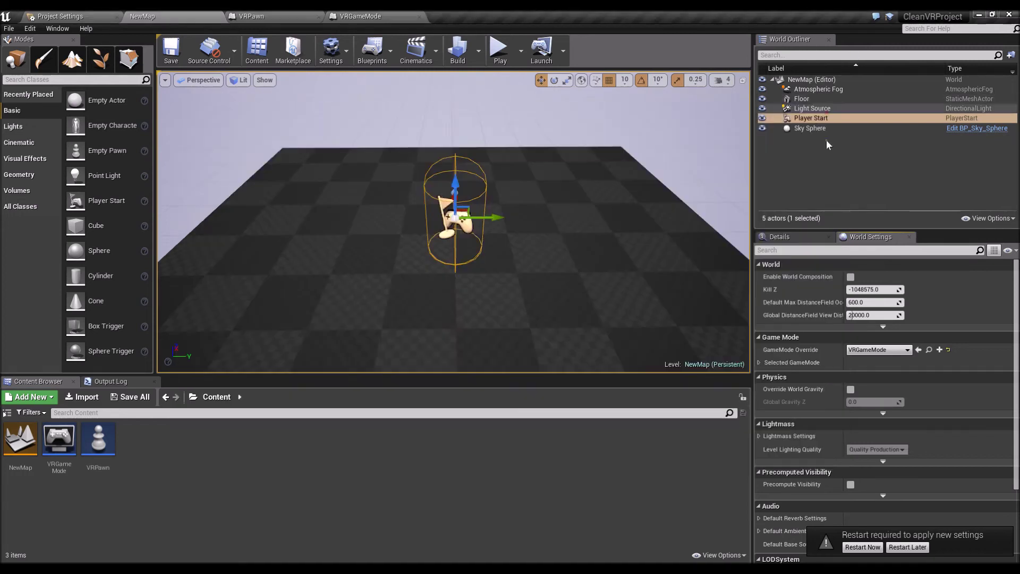
{"action": "left_click", "coordinate": [829, 111]}
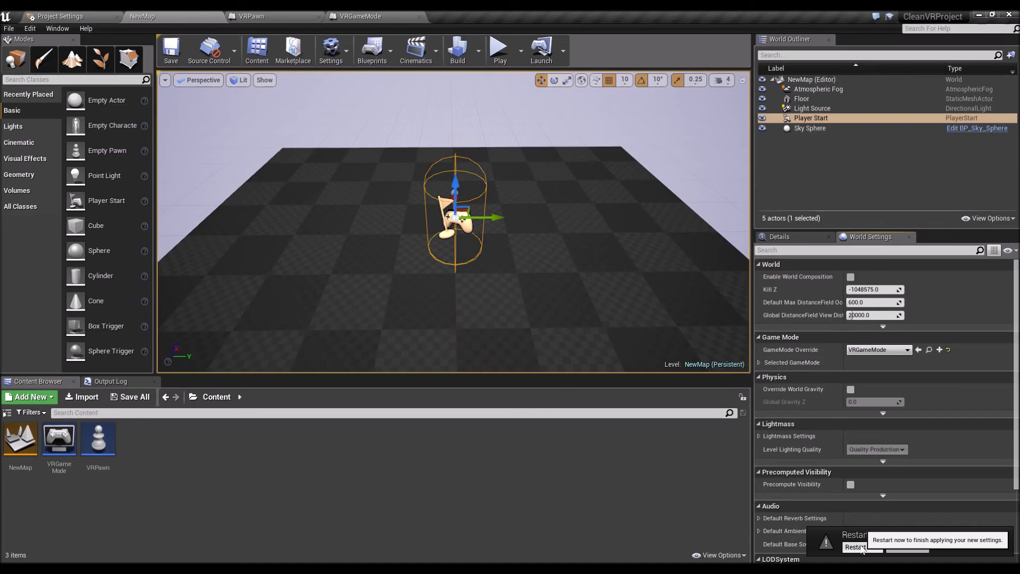
{"action": "left_click", "coordinate": [861, 547]}
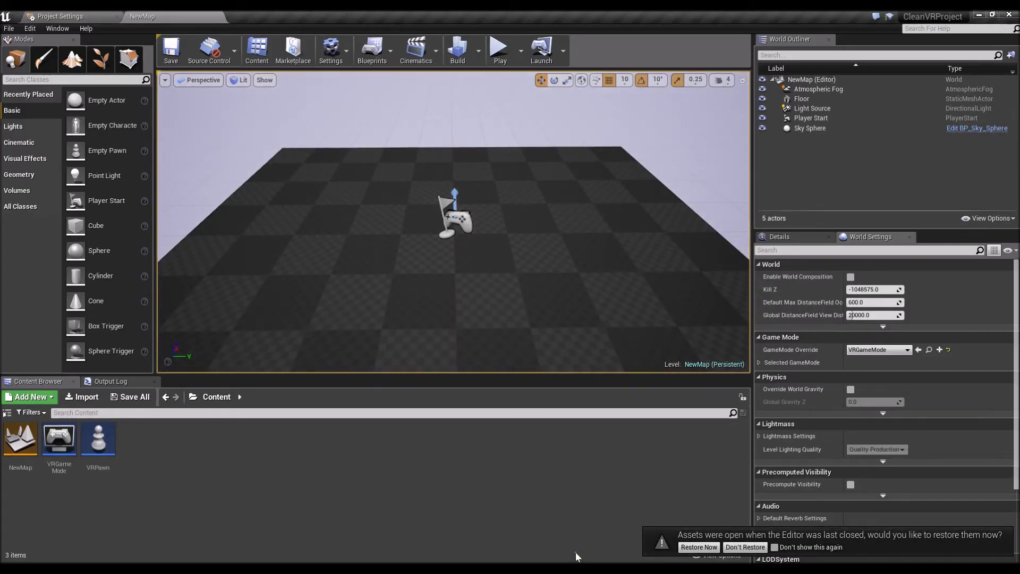
Restart without restoring previously open assets, then reopen the VRGameMode blueprint
{"action": "left_click", "coordinate": [744, 547]}
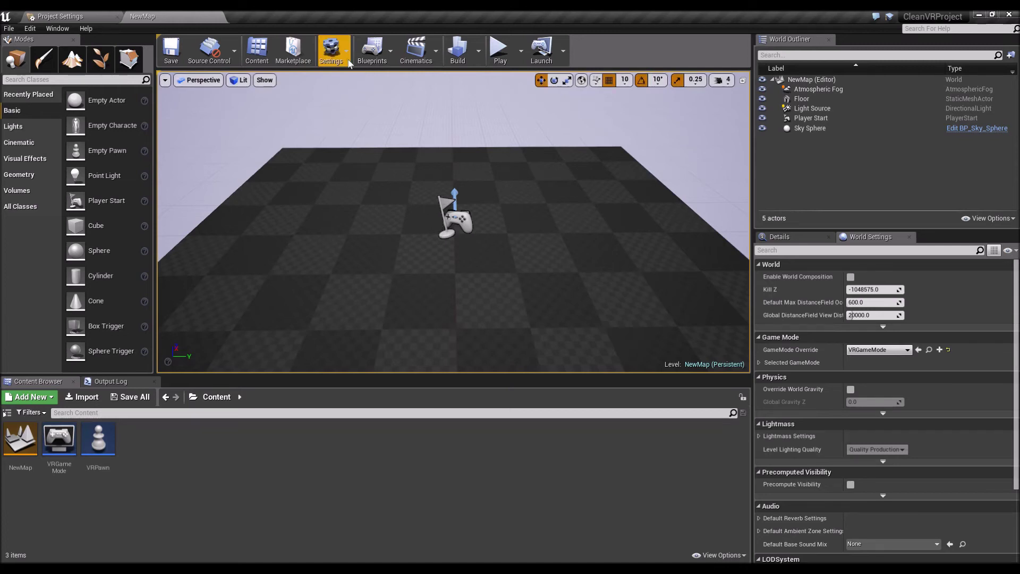
{"action": "double_click", "coordinate": [62, 438]}
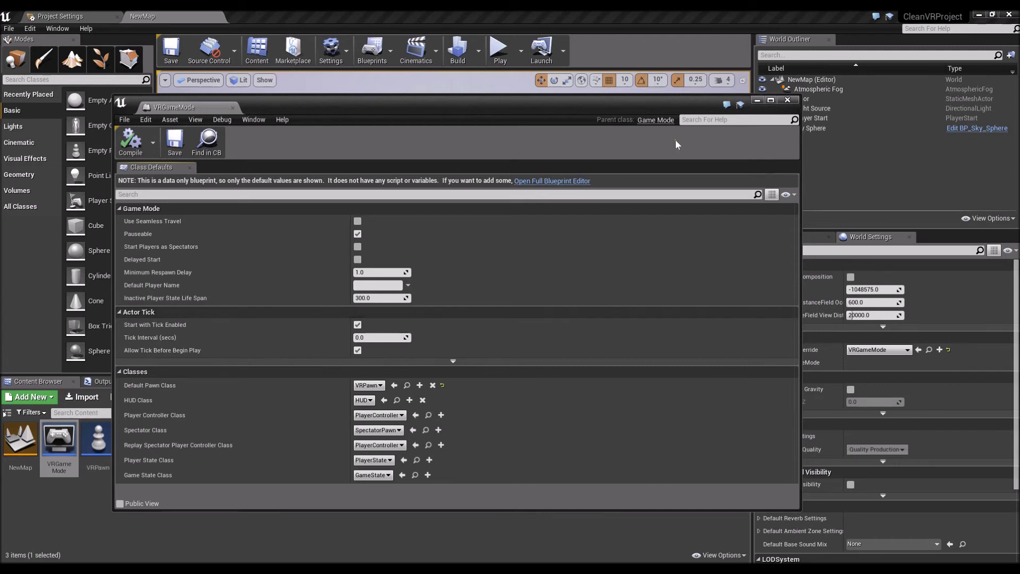
Switch VRGameMode to the full Blueprint Editor to show its Event Graph
{"action": "left_click", "coordinate": [553, 181]}
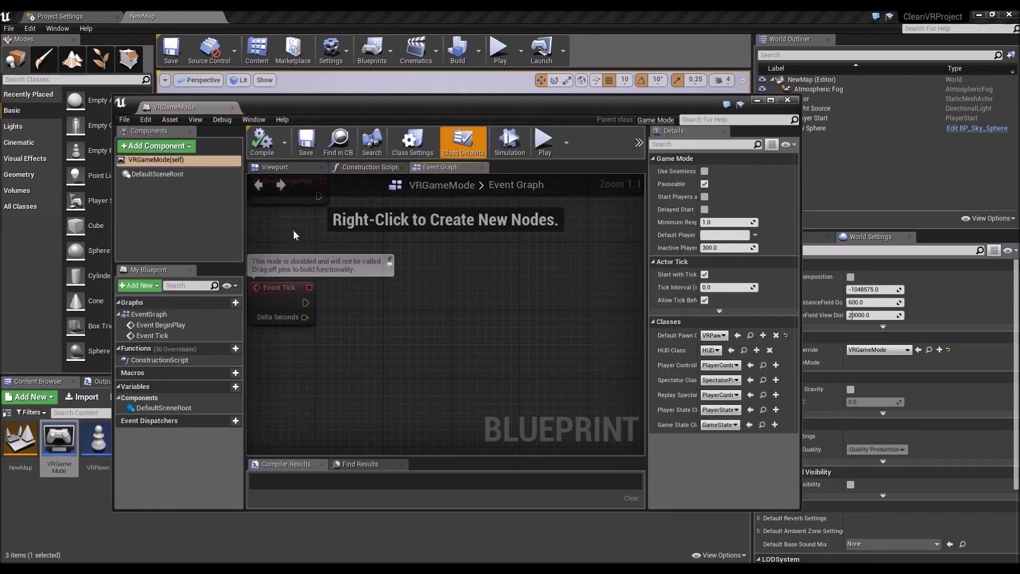
Remove the Event Tick node from VRGameMode's graph, keeping Event BeginPlay
{"action": "right_click_drag", "start_coordinate": [293, 235], "coordinate": [413, 352]}
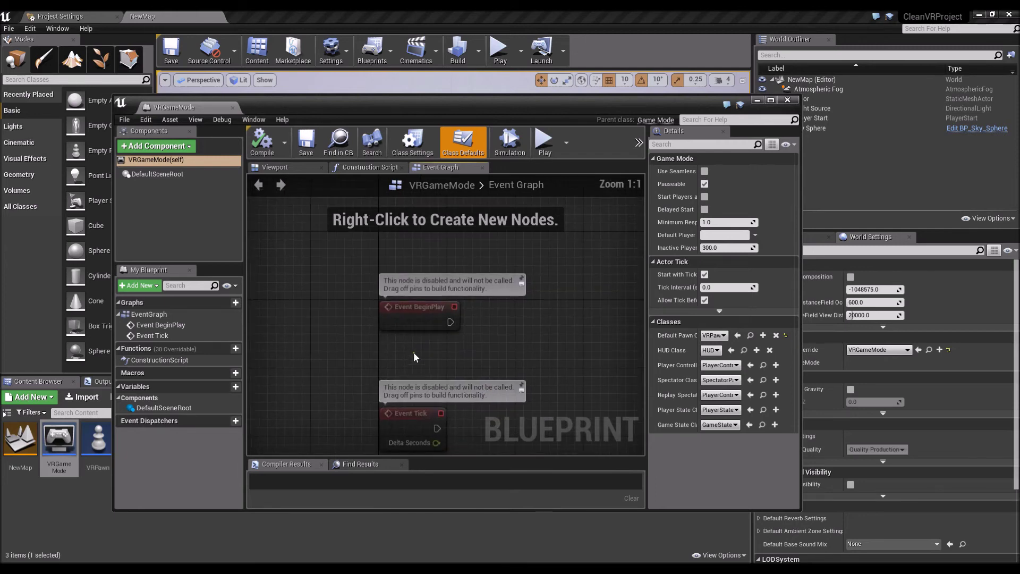
{"action": "left_click_drag", "start_coordinate": [413, 351], "coordinate": [510, 495]}
{"action": "key", "text": "Delete"}
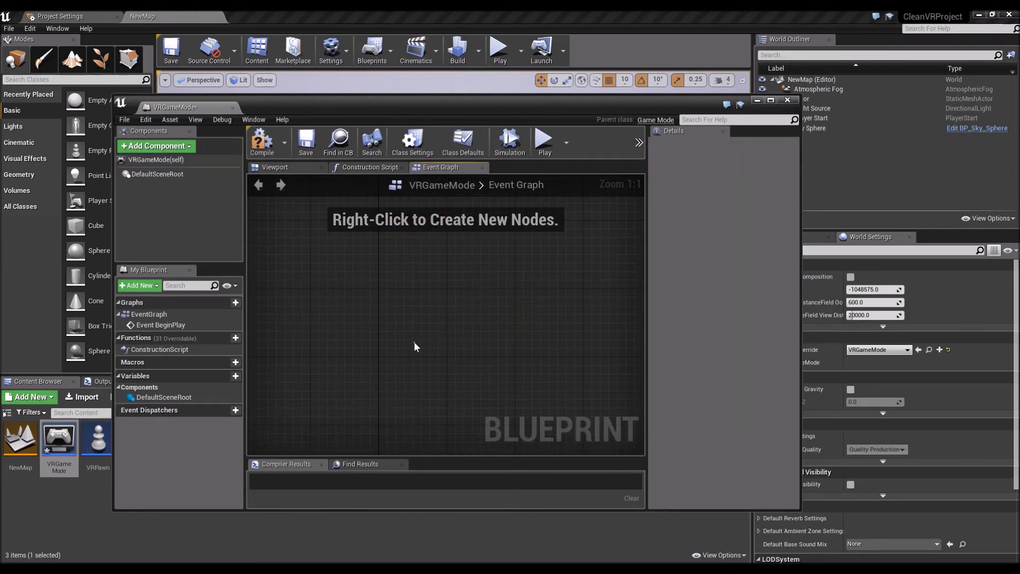
{"action": "key", "text": "ctrl+z"}
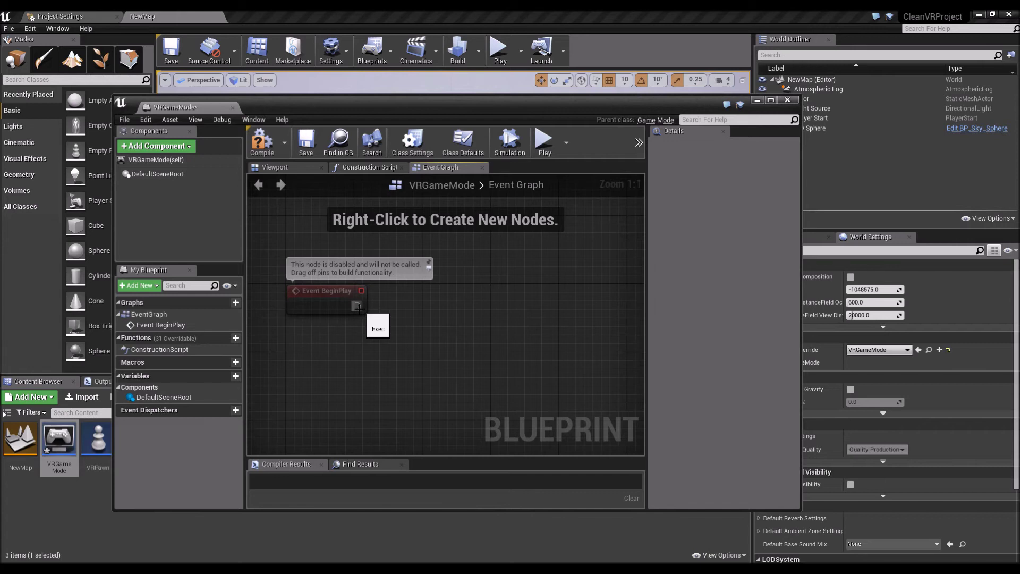
Wire an Enable HMD node with Enable ticked to BeginPlay, then save and close the blueprint
{"action": "left_click_drag", "start_coordinate": [357, 307], "coordinate": [431, 310]}
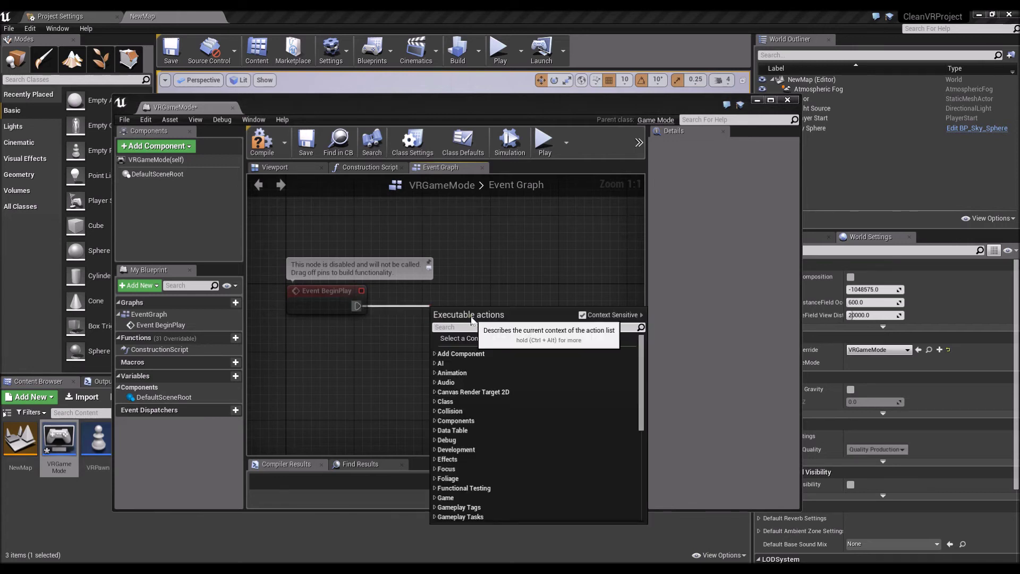
{"action": "type", "text": "enable HMD"}
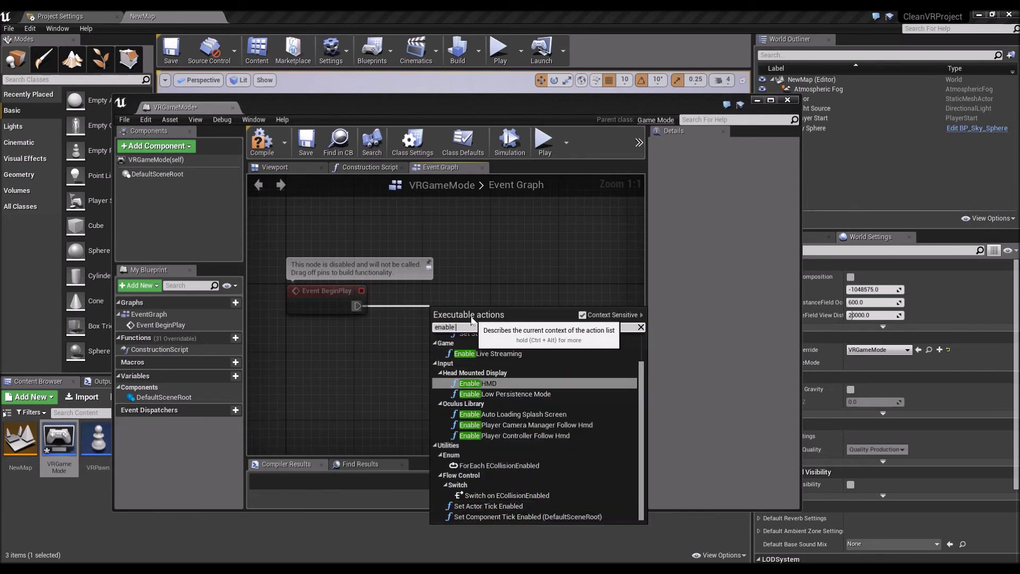
{"action": "left_click", "coordinate": [477, 357]}
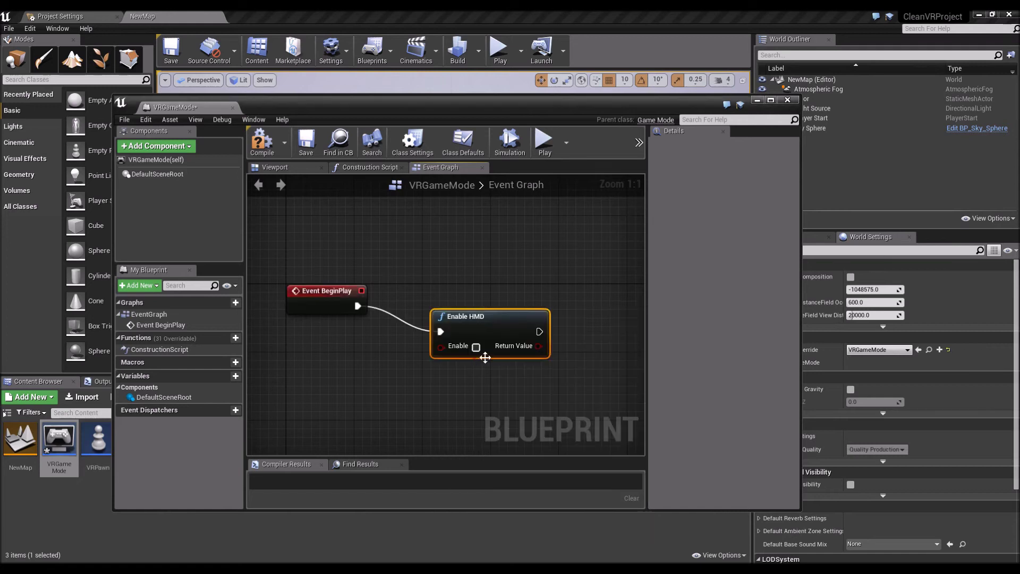
{"action": "left_click", "coordinate": [477, 346]}
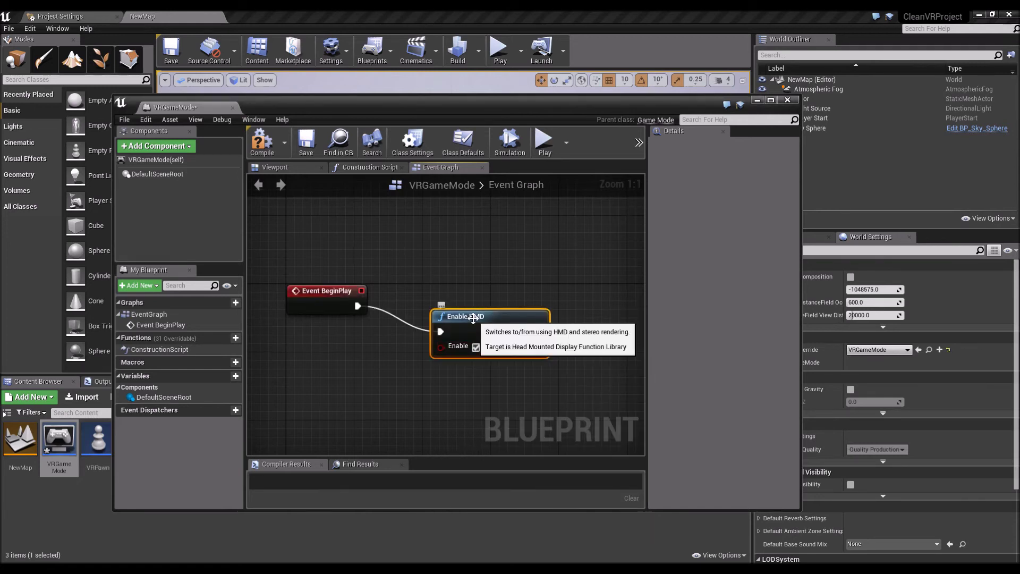
{"action": "left_click", "coordinate": [466, 291]}
{"action": "left_click", "coordinate": [475, 319]}
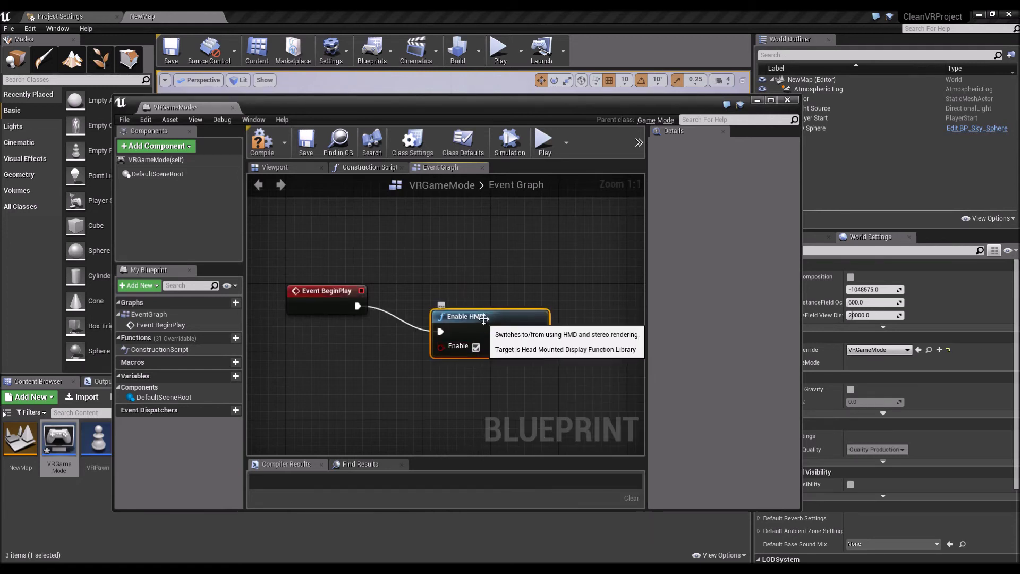
{"action": "left_click_drag", "start_coordinate": [476, 319], "coordinate": [467, 297]}
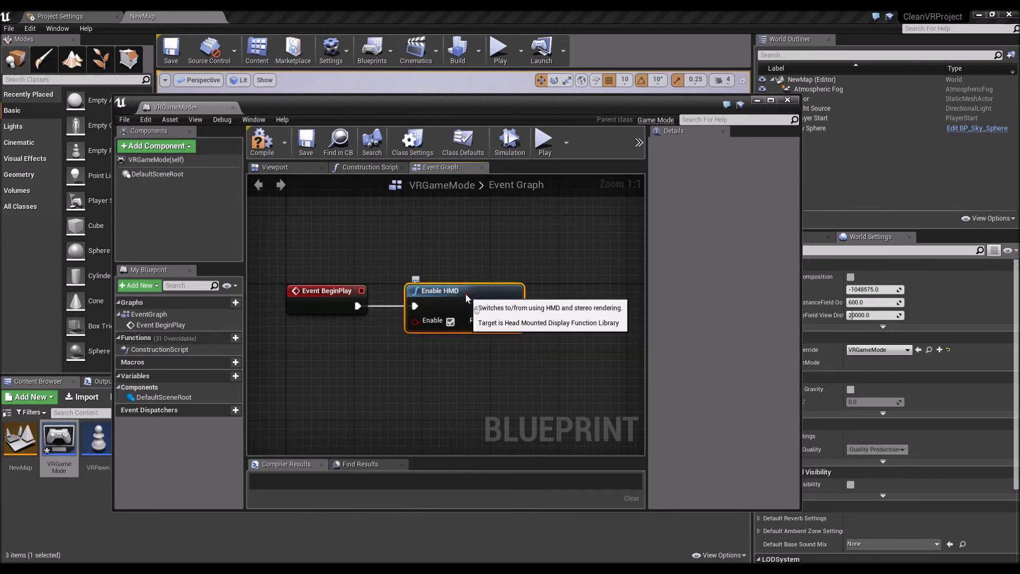
{"action": "left_click", "coordinate": [433, 410]}
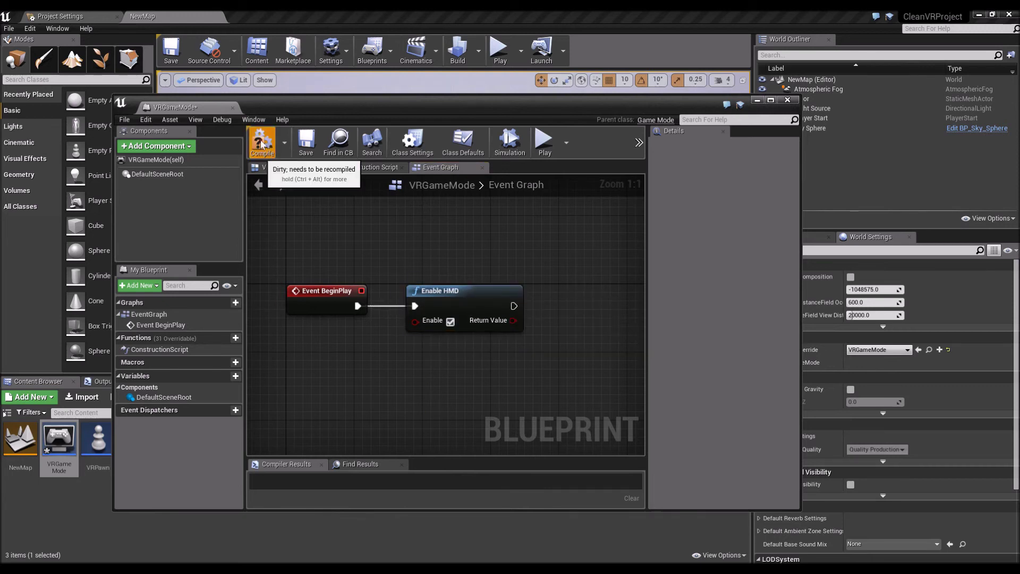
{"action": "left_click", "coordinate": [301, 142]}
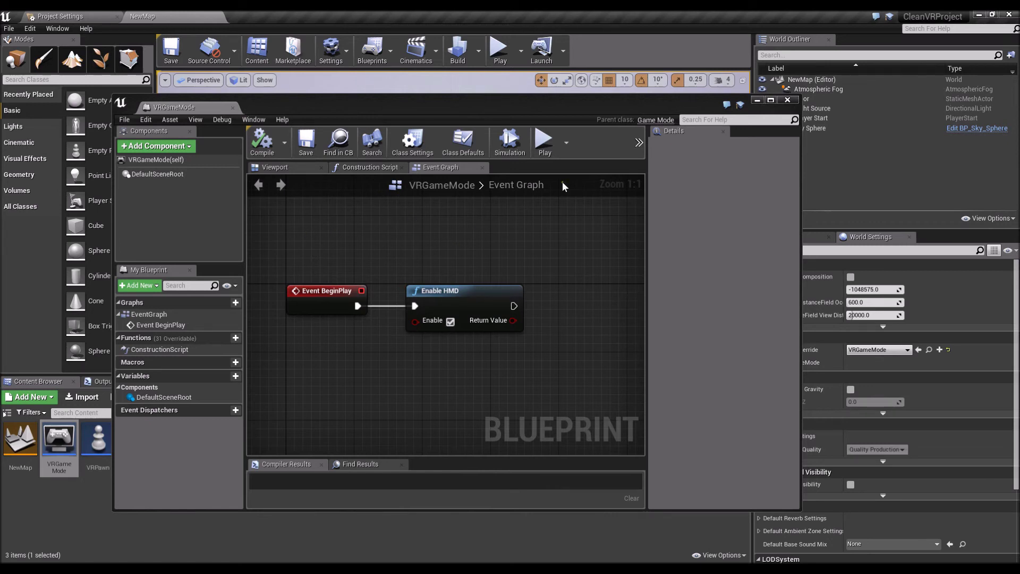
{"action": "left_click", "coordinate": [788, 99]}
Save NewMap with Ctrl+S and run it as a Standalone Game preview
{"action": "key", "text": "ctrl+s"}
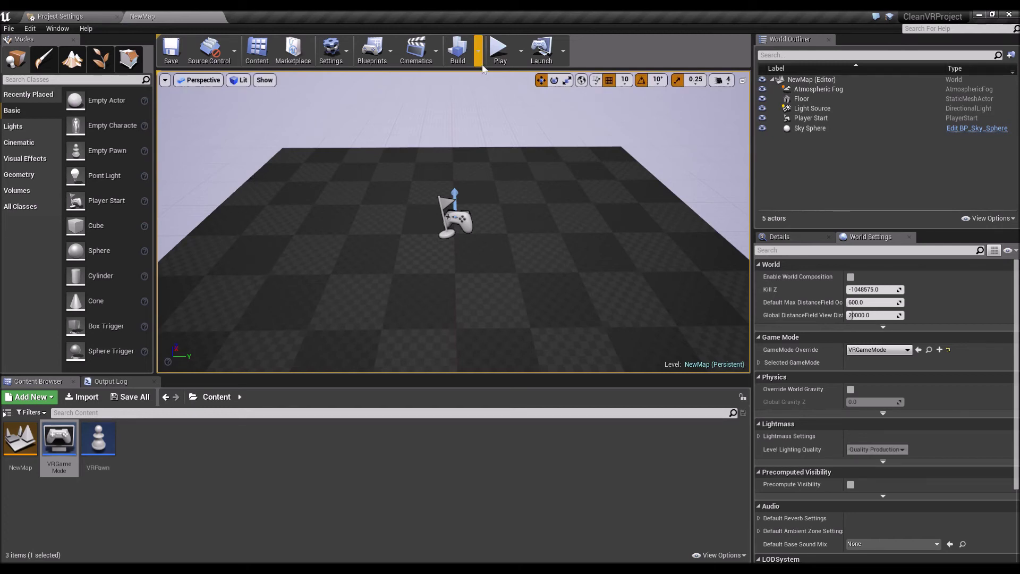
{"action": "left_click", "coordinate": [501, 51]}
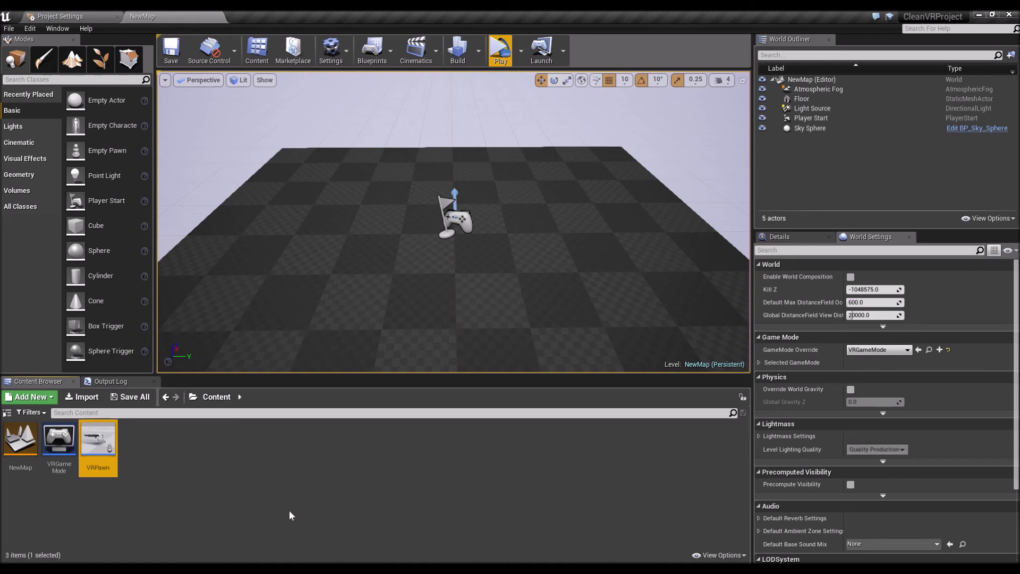
Import vive_vr.fbx from the Meshes folder and enter 90 for Import Rotation Z
{"action": "left_click", "coordinate": [84, 398]}
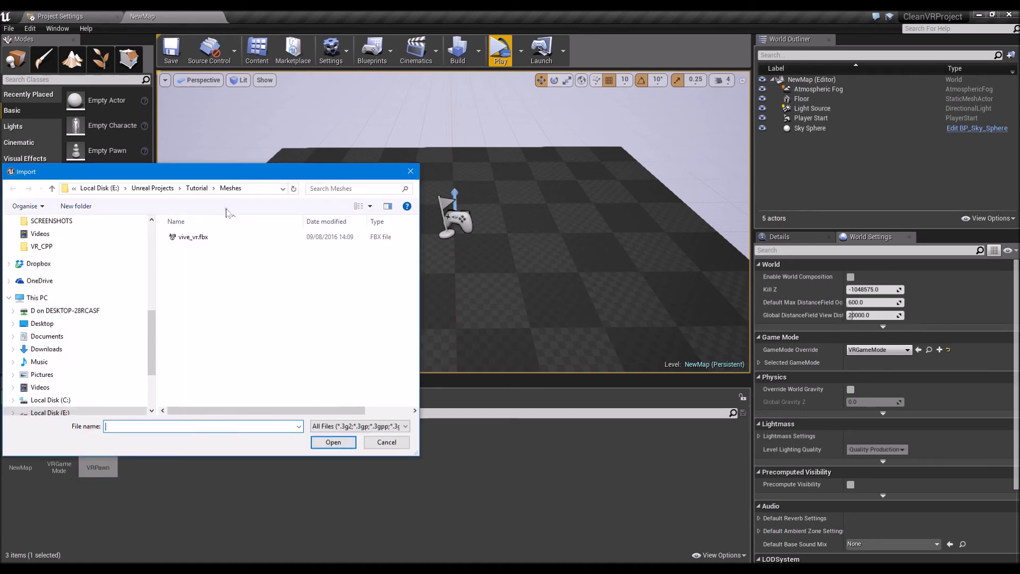
{"action": "left_click_drag", "start_coordinate": [205, 177], "coordinate": [349, 165]}
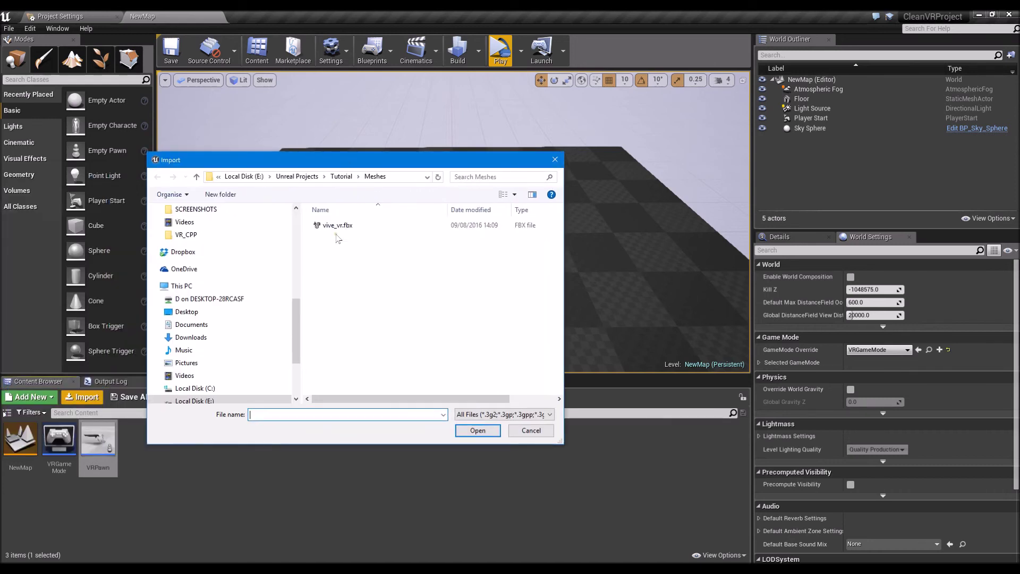
{"action": "left_click", "coordinate": [337, 225]}
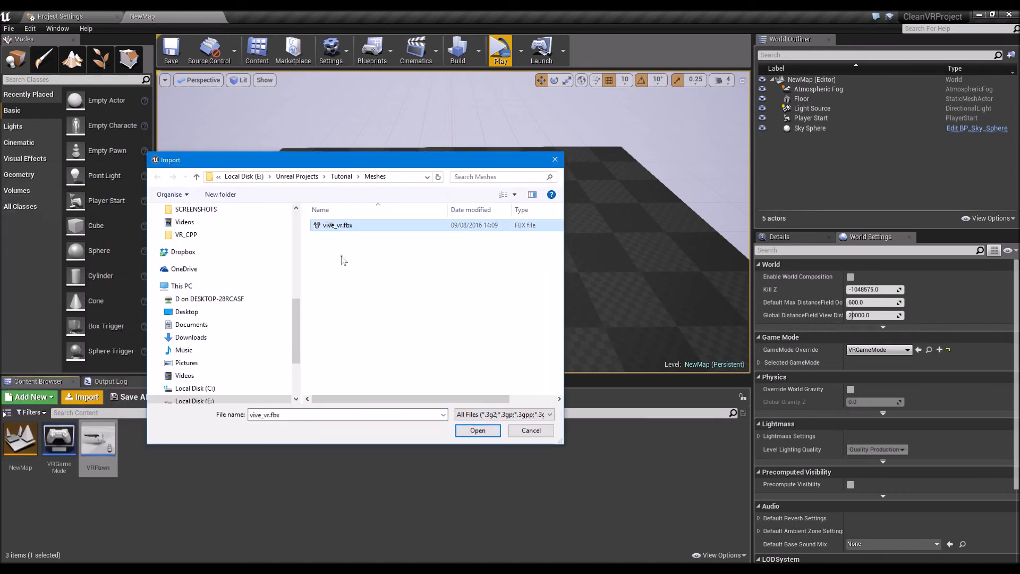
{"action": "left_click", "coordinate": [470, 432]}
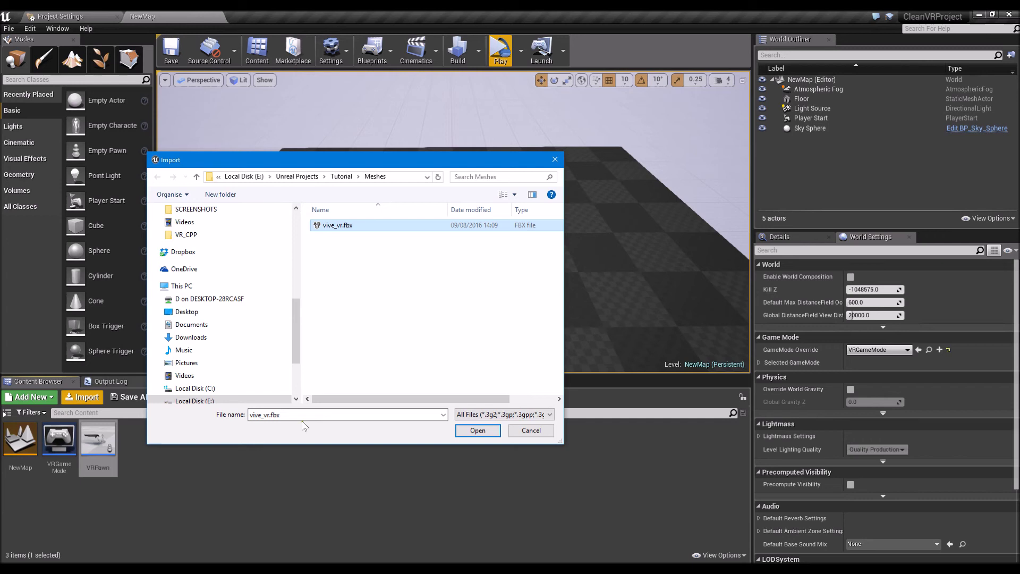
{"action": "left_click", "coordinate": [465, 433]}
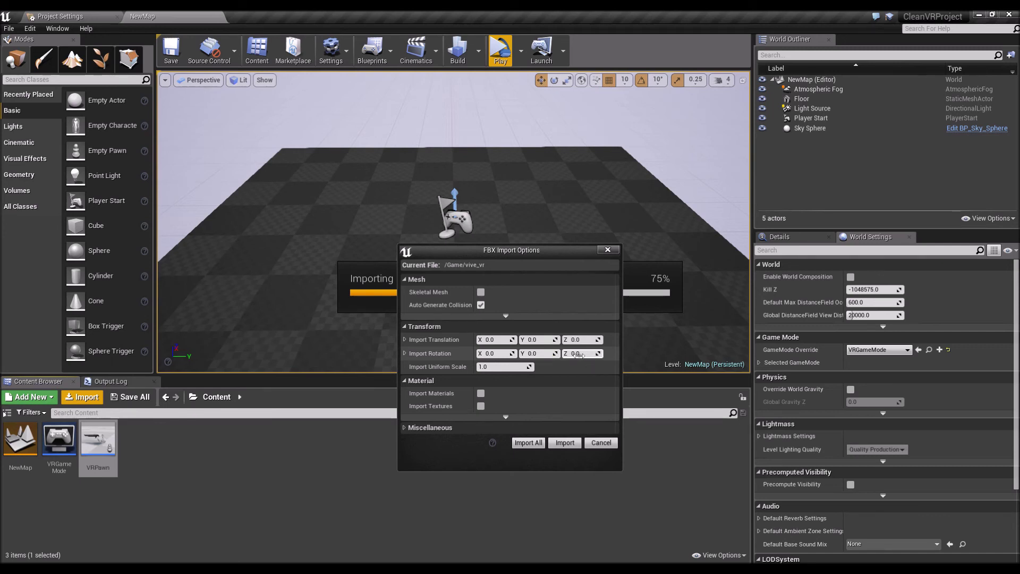
{"action": "left_click", "coordinate": [579, 355]}
{"action": "type", "text": "90"}
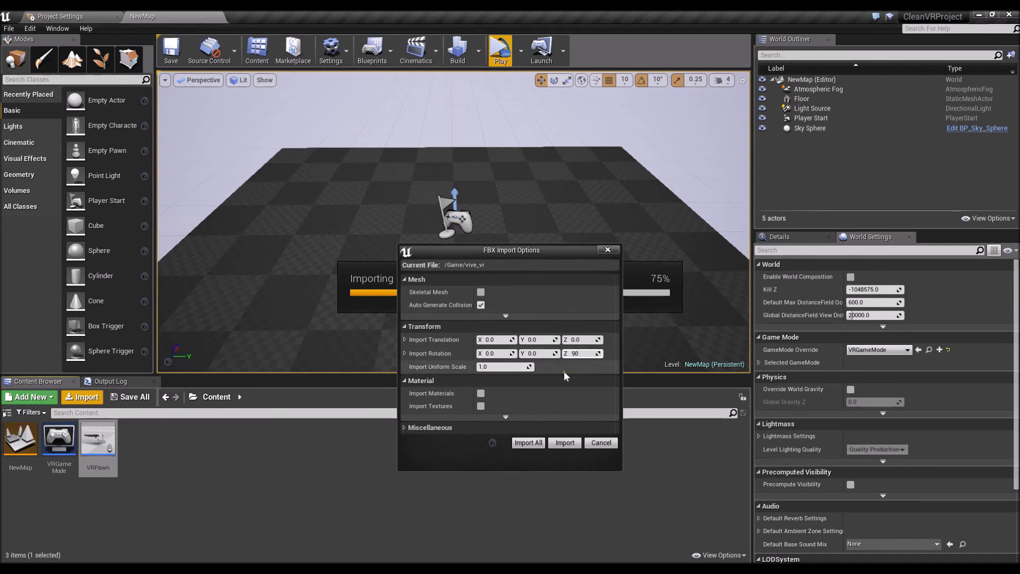
Import the vive_vr mesh with a 90° Z rotation, then open the VRPawn blueprint
{"action": "key", "text": "Return"}
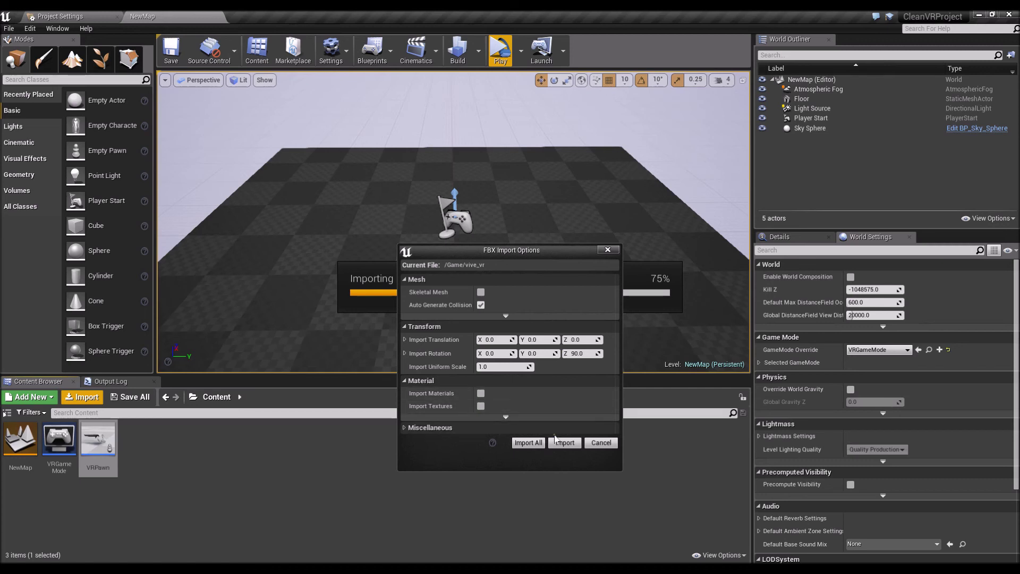
{"action": "left_click", "coordinate": [567, 444]}
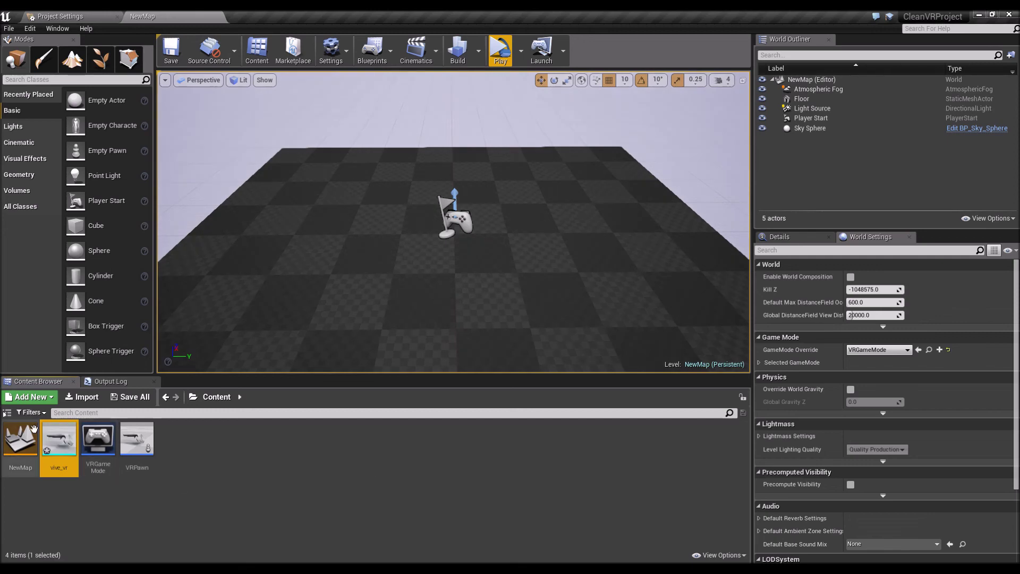
{"action": "left_click", "coordinate": [141, 444]}
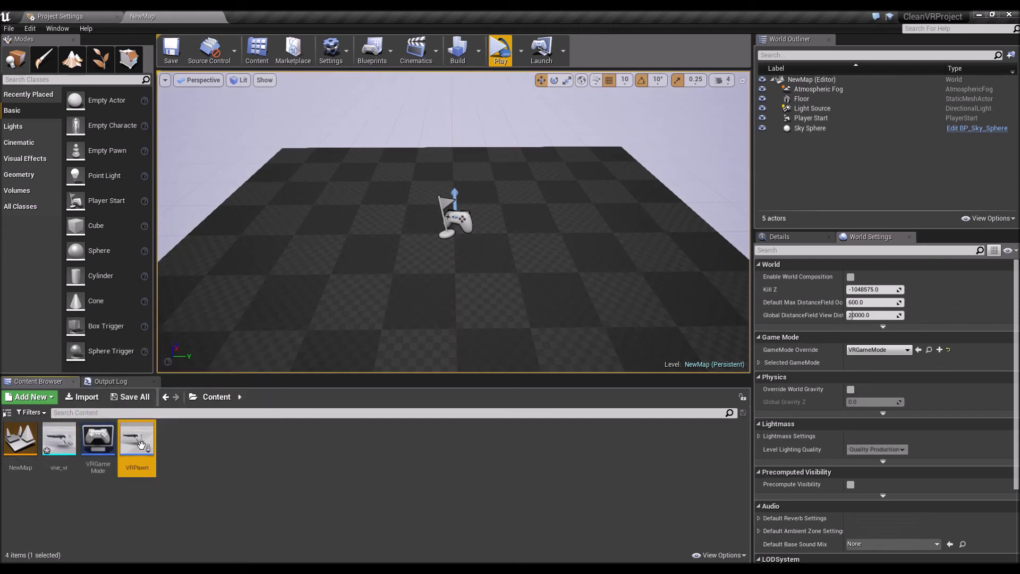
{"action": "double_click", "coordinate": [141, 444]}
Set the Static Mesh of both StaticMesh_L and StaticMesh_R to vive_vr and save VRPawn
{"action": "left_click", "coordinate": [171, 228]}
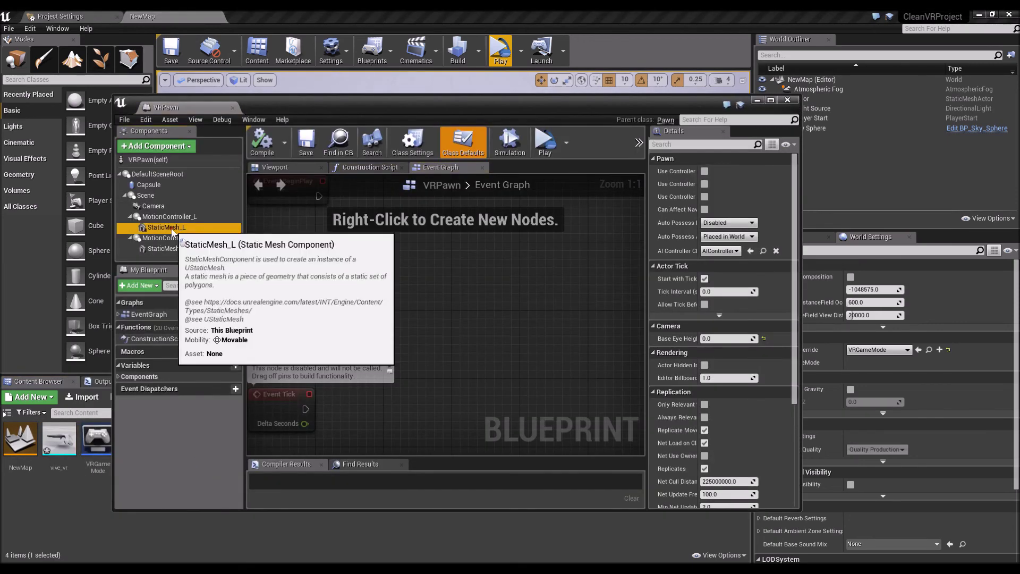
{"action": "left_click", "coordinate": [773, 337]}
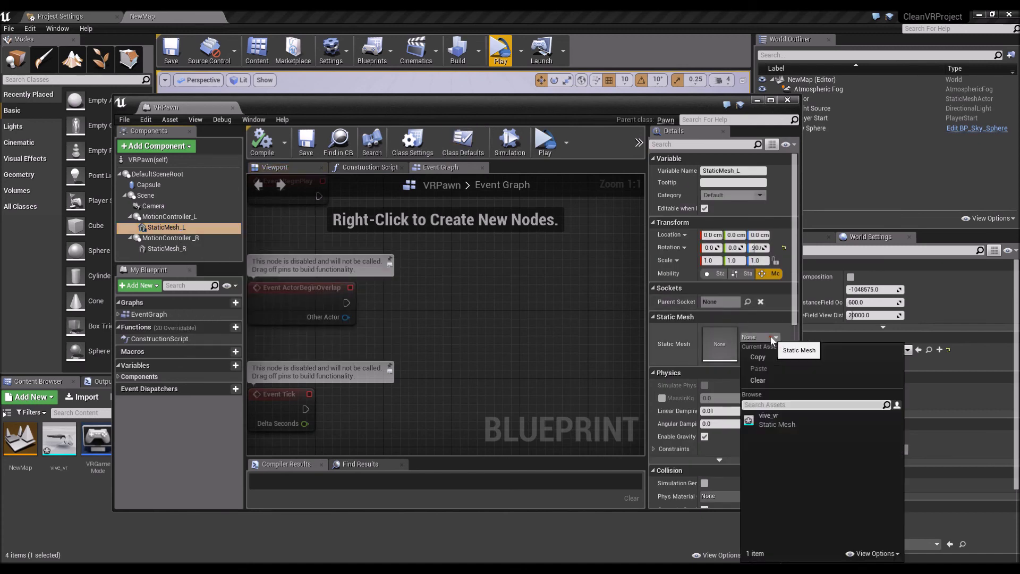
{"action": "left_click", "coordinate": [775, 422]}
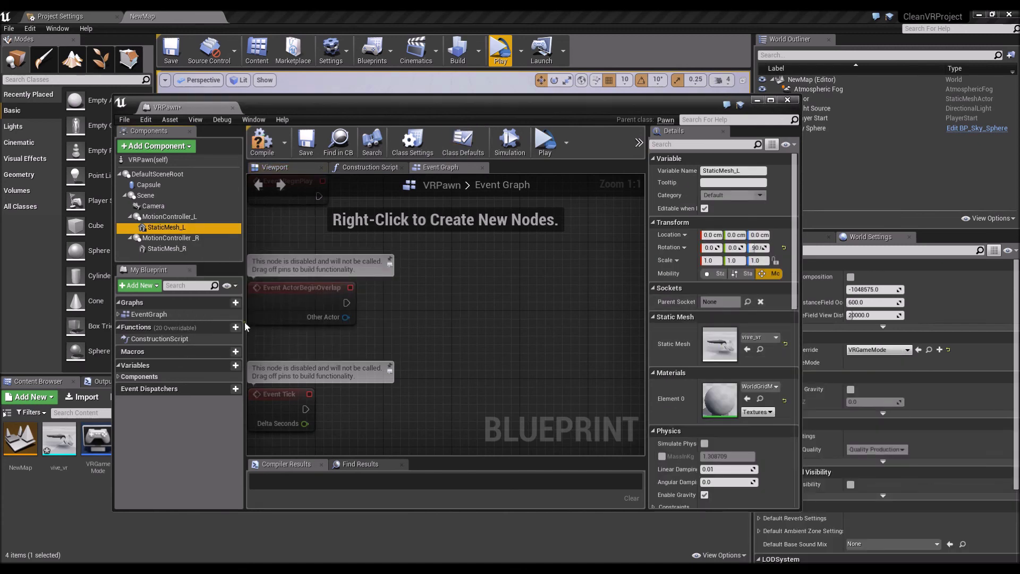
{"action": "left_click", "coordinate": [166, 248]}
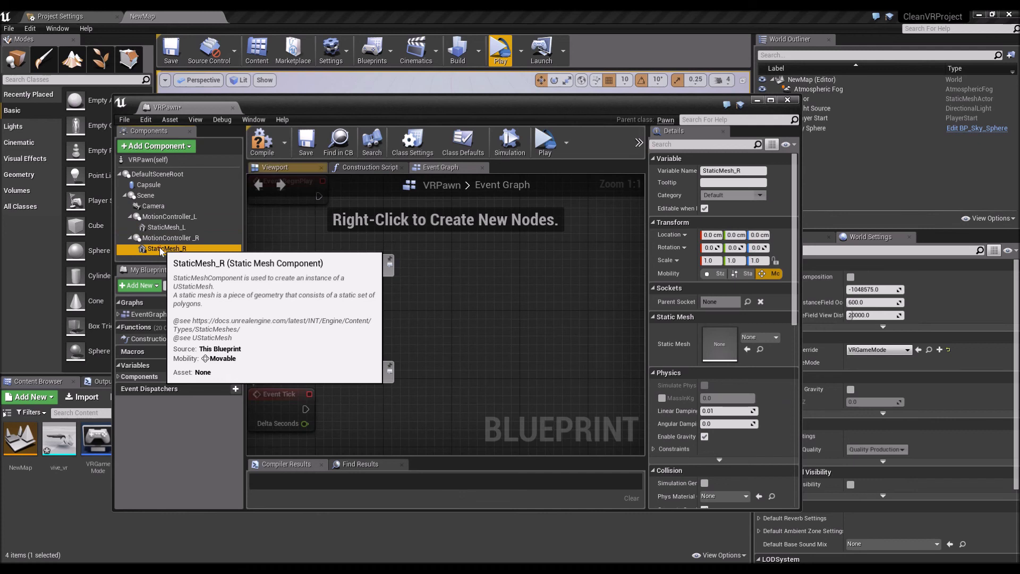
{"action": "left_click", "coordinate": [769, 338]}
{"action": "left_click", "coordinate": [768, 419]}
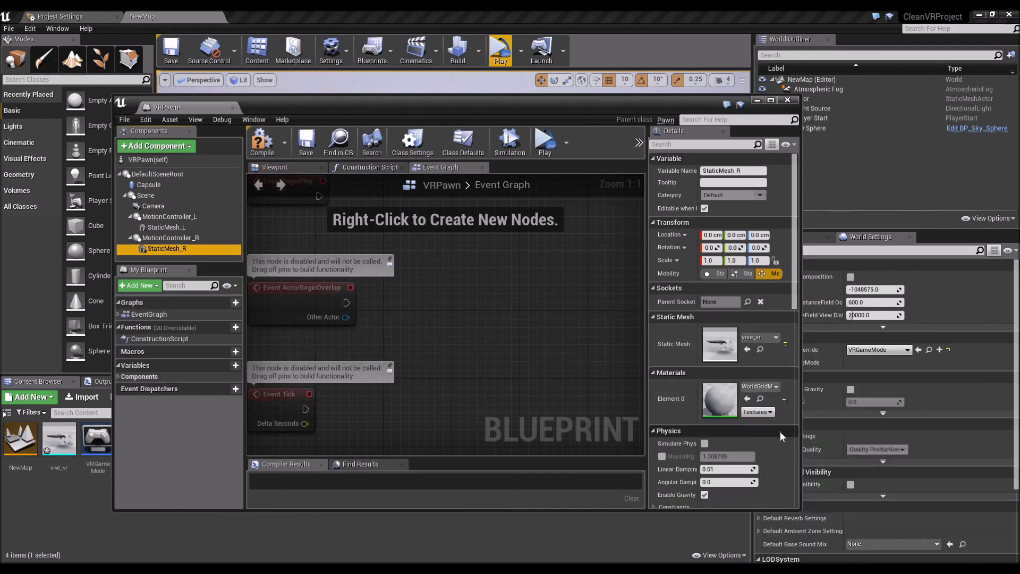
{"action": "left_click", "coordinate": [306, 142]}
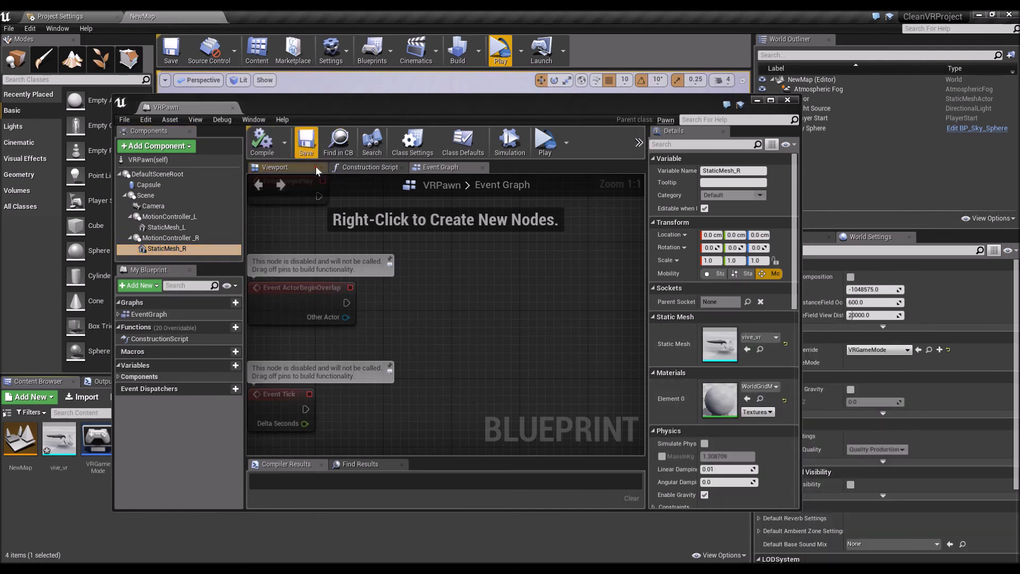
Reopen VRPawn and orbit its Viewport preview to inspect the Vive controller meshes
{"action": "left_click", "coordinate": [788, 100]}
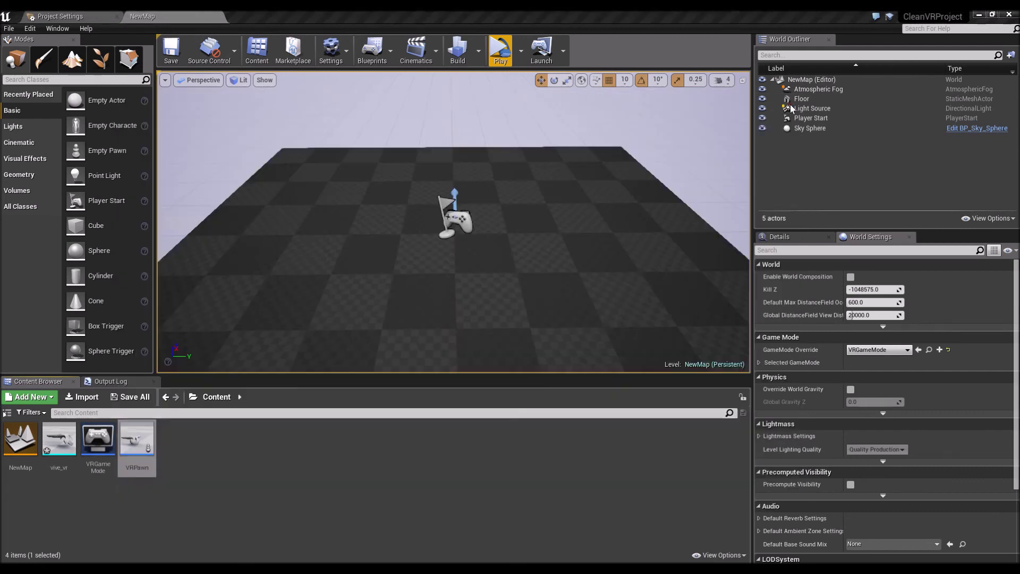
{"action": "double_click", "coordinate": [137, 449]}
{"action": "left_click", "coordinate": [280, 167]}
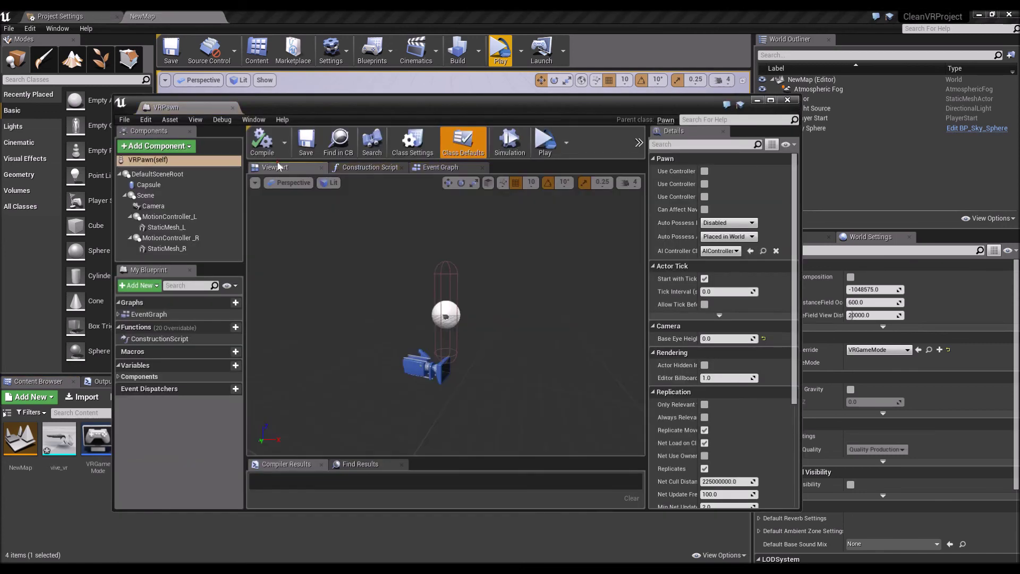
{"action": "scroll", "coordinate": [438, 330], "scroll_direction": "up", "scroll_amount": 4}
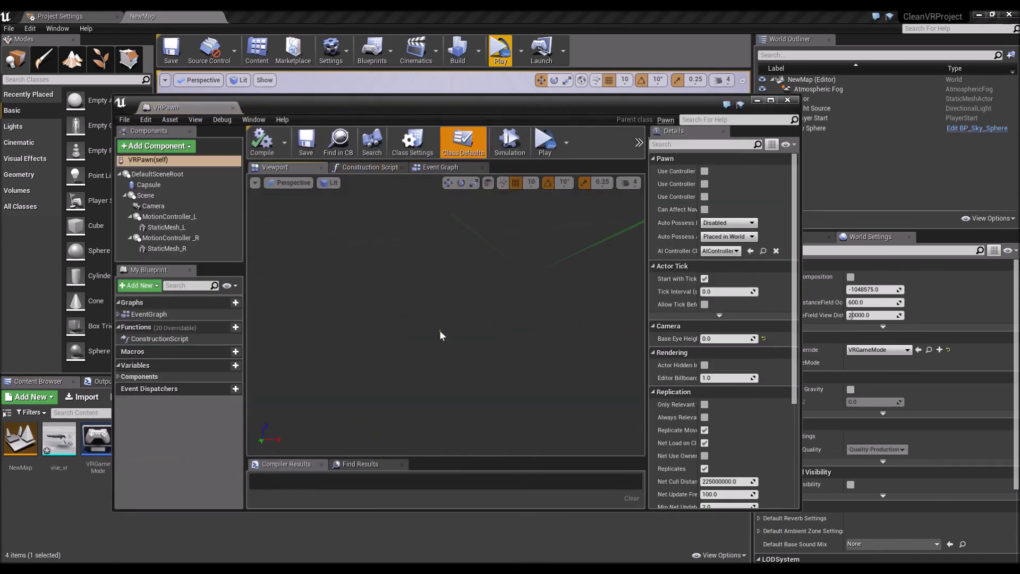
{"action": "scroll", "coordinate": [445, 316], "scroll_direction": "up", "scroll_amount": 3}
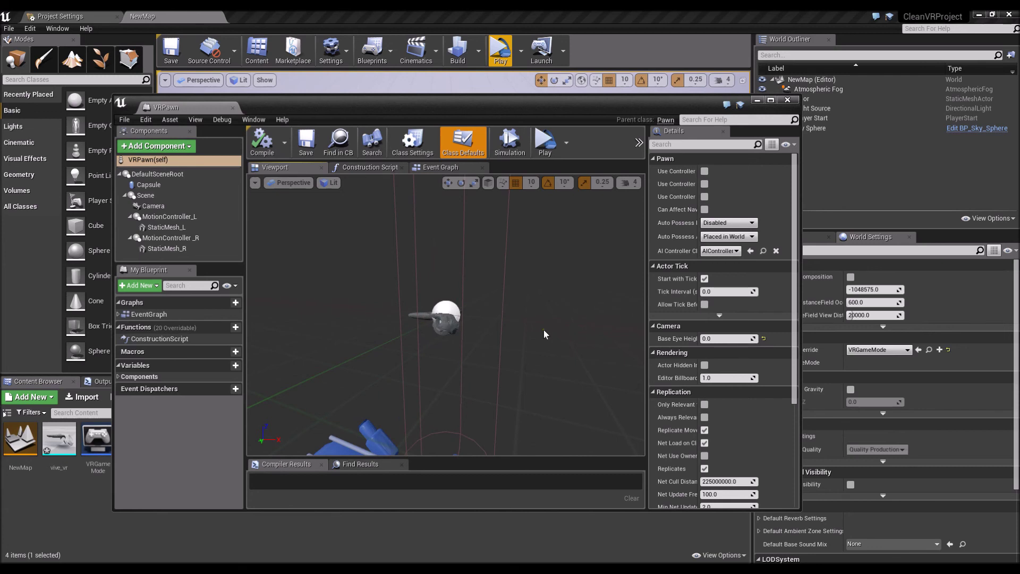
{"action": "left_click_drag", "start_coordinate": [458, 330], "coordinate": [458, 330]}
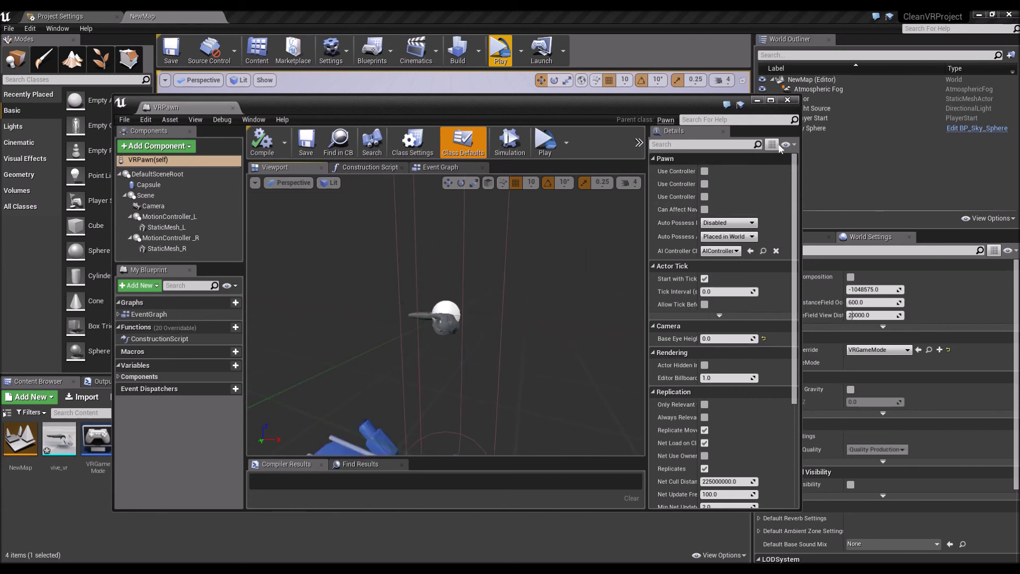
Close the blueprint editor, save the NewMap level, and reopen VRPawn
{"action": "left_click", "coordinate": [787, 100]}
{"action": "left_click", "coordinate": [171, 49]}
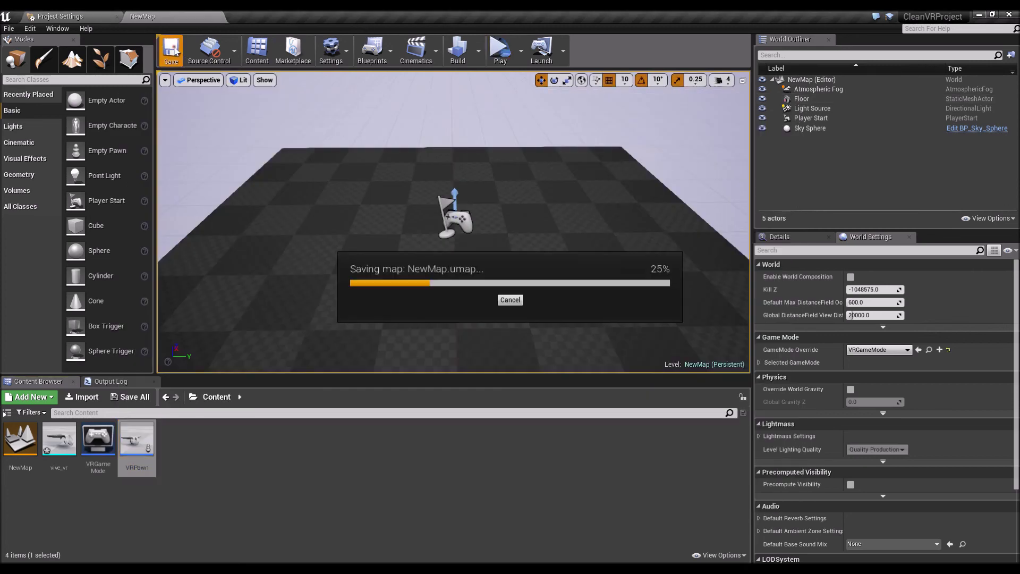
{"action": "double_click", "coordinate": [131, 449]}
Set StaticMesh_L's Rotation Z to 0, then compile and save VRPawn
{"action": "left_click", "coordinate": [165, 227]}
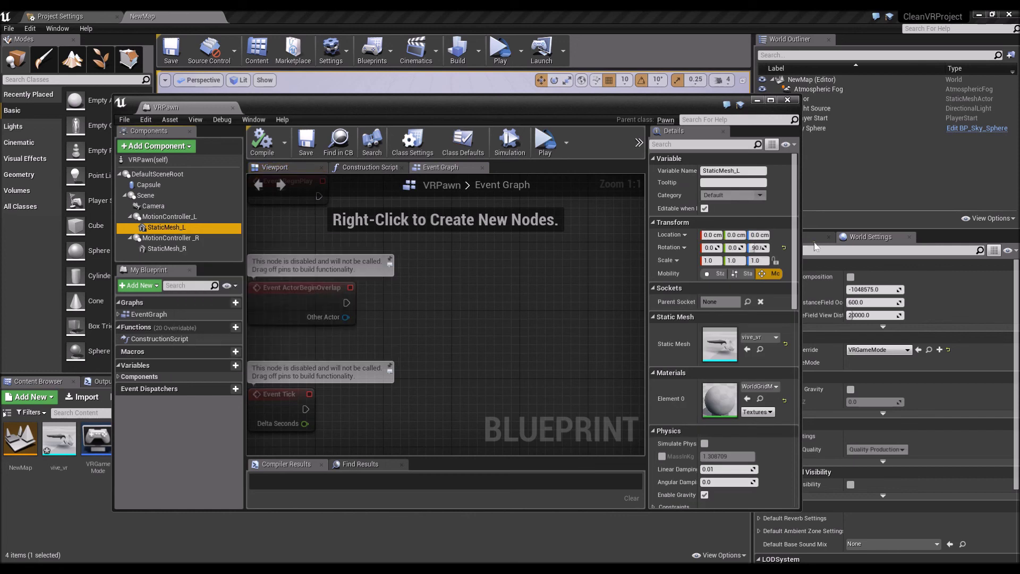
{"action": "left_click", "coordinate": [757, 247]}
{"action": "type", "text": "0"}
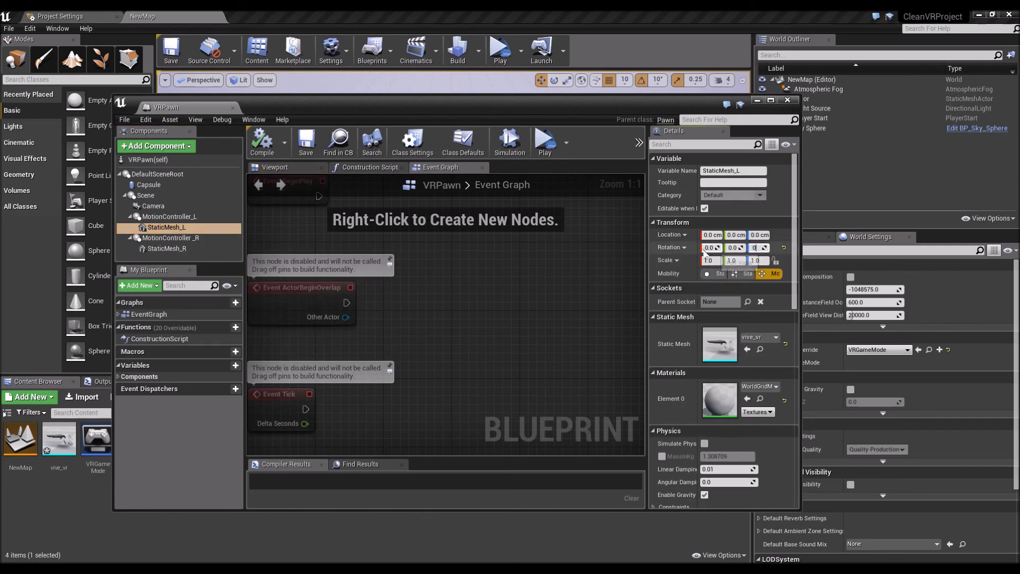
{"action": "left_click", "coordinate": [173, 247]}
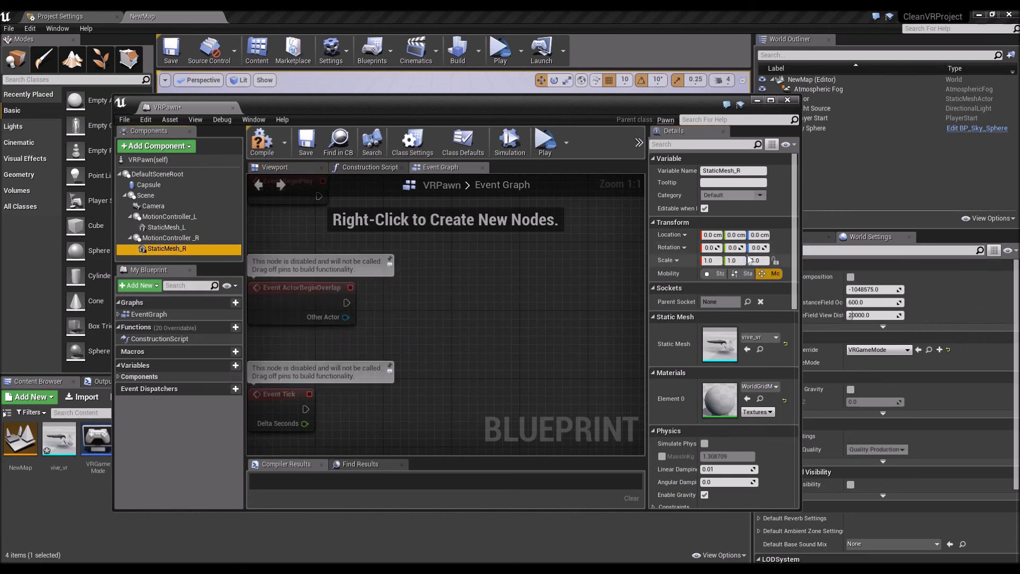
{"action": "left_click", "coordinate": [262, 141]}
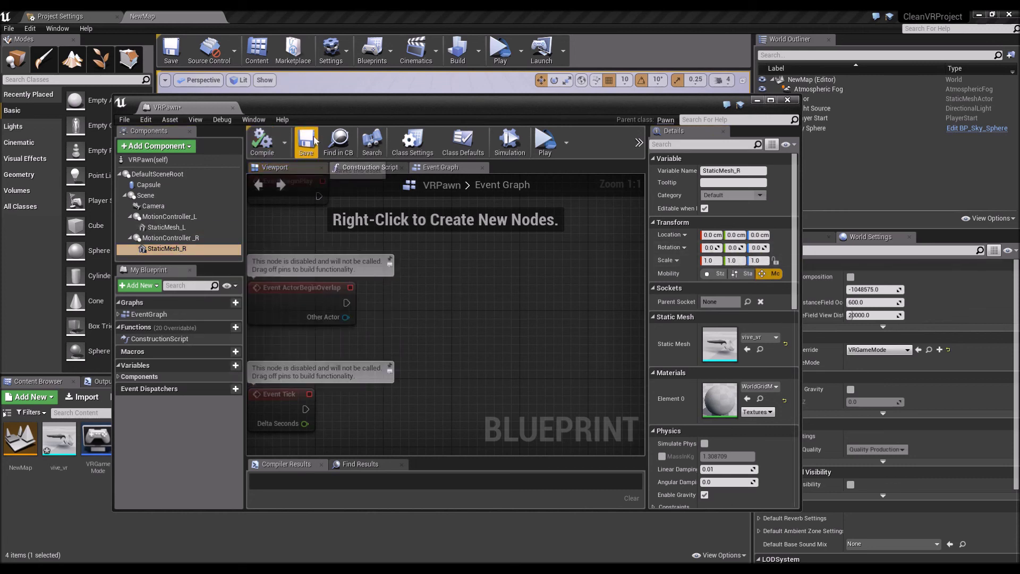
{"action": "left_click", "coordinate": [306, 140]}
Check the controller mesh in the Viewport preview, close VRPawn, and play the level in VR Preview
{"action": "left_click", "coordinate": [273, 169]}
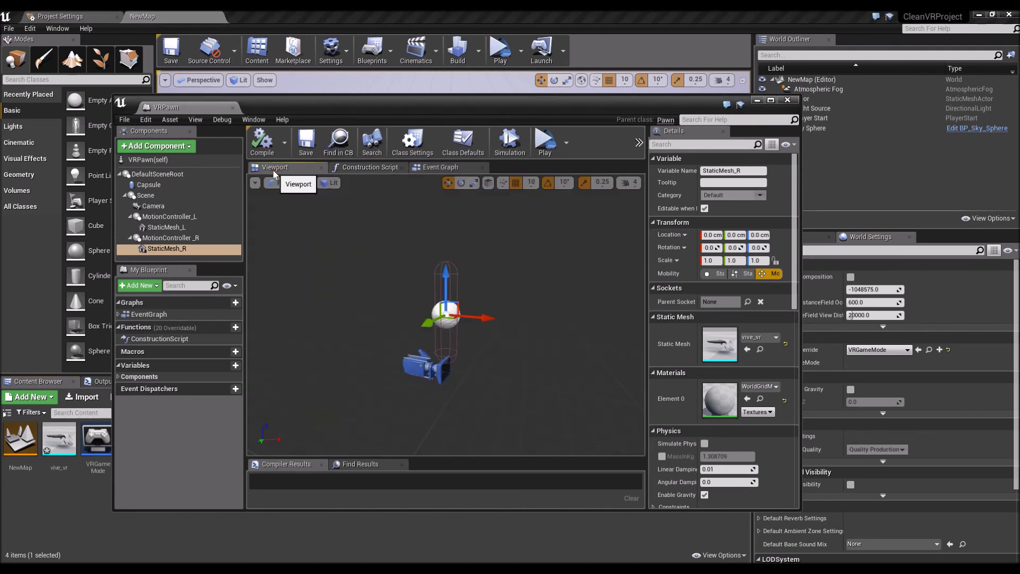
{"action": "scroll", "coordinate": [455, 351], "scroll_direction": "up", "scroll_amount": 3}
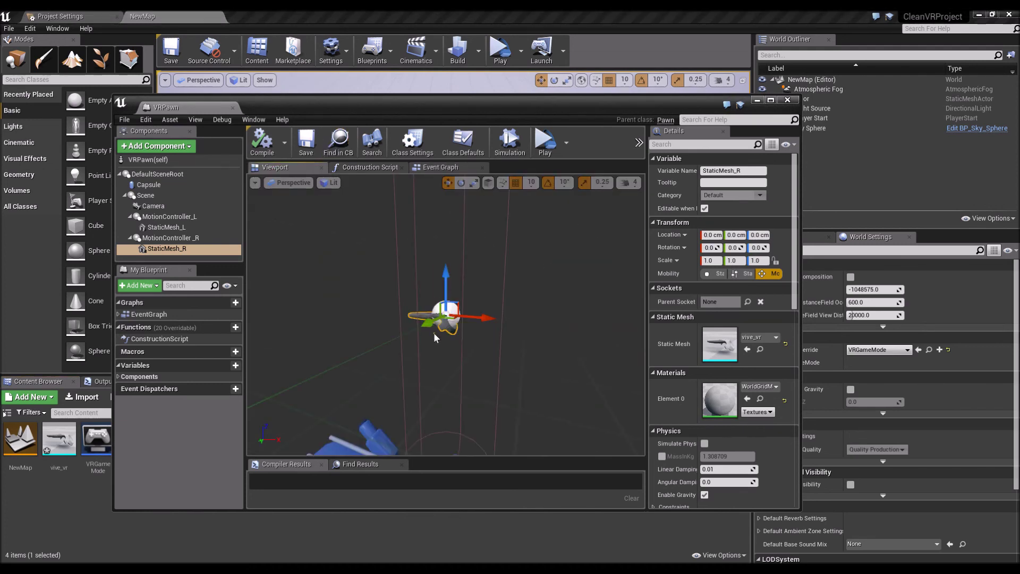
{"action": "mouse_move", "coordinate": [442, 320]}
{"action": "left_mouse_down"}
{"action": "mouse_move", "coordinate": [443, 350]}
{"action": "mouse_move", "coordinate": [446, 323]}
{"action": "left_mouse_up"}
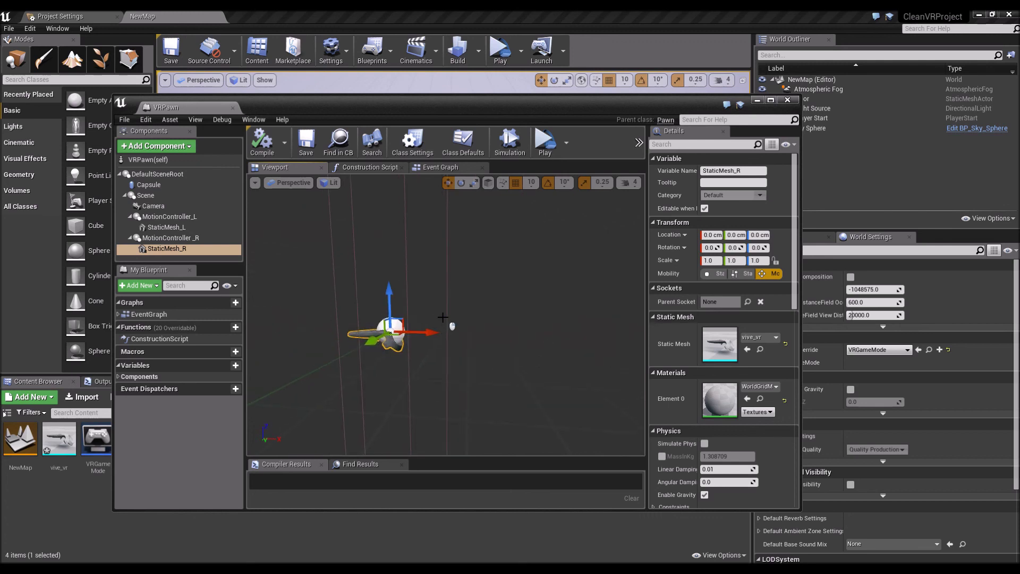
{"action": "left_click", "coordinate": [787, 99]}
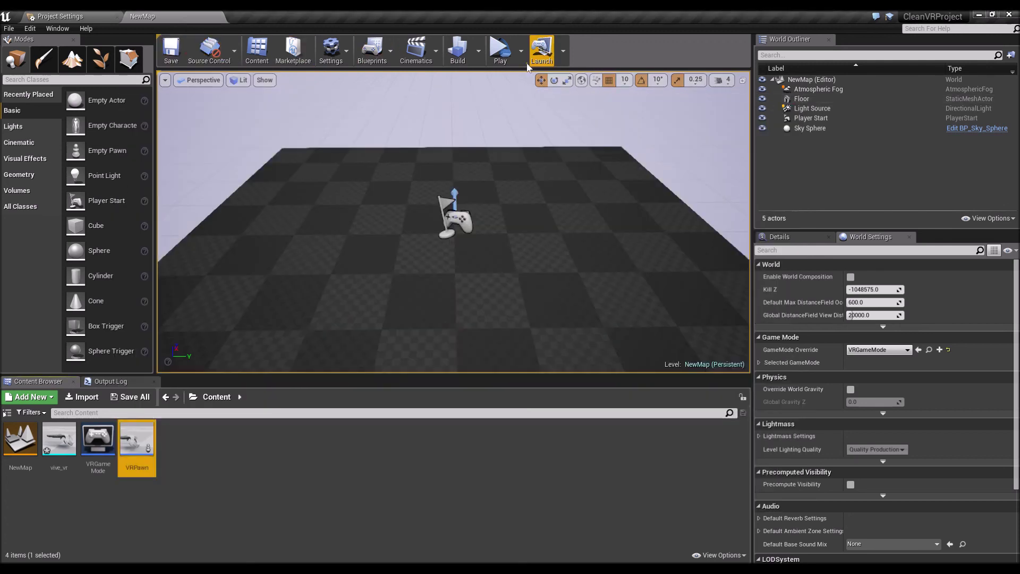
{"action": "left_click", "coordinate": [493, 53]}
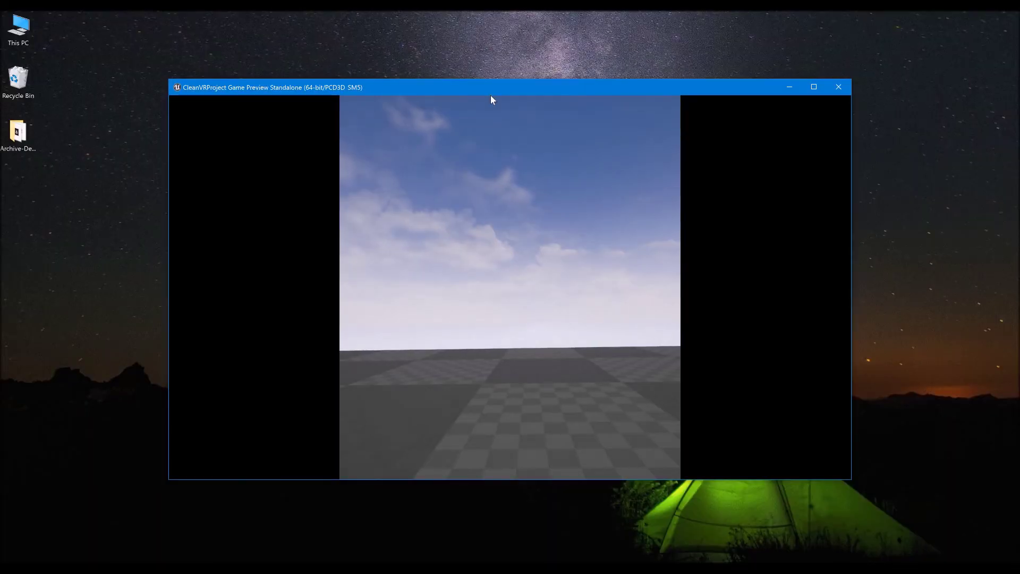